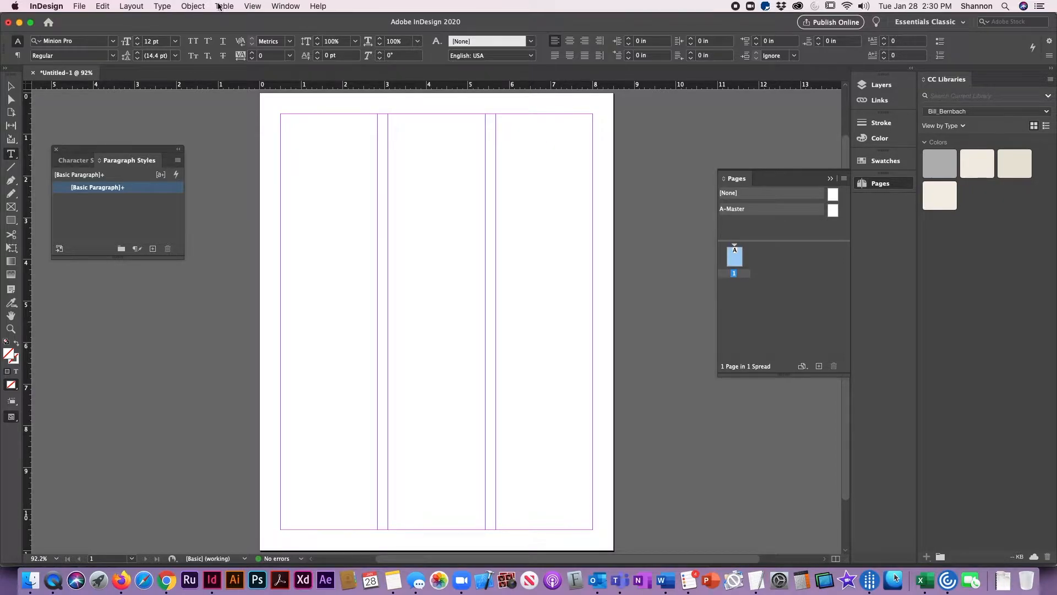
- Check the page's current margin and column settings without changing them
click(138, 5)
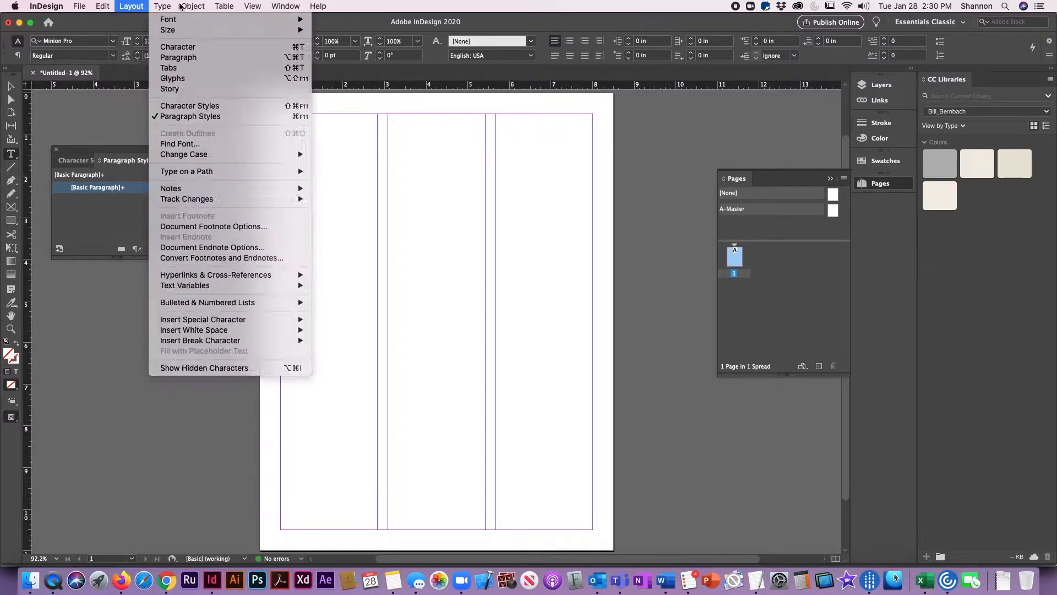
click(140, 32)
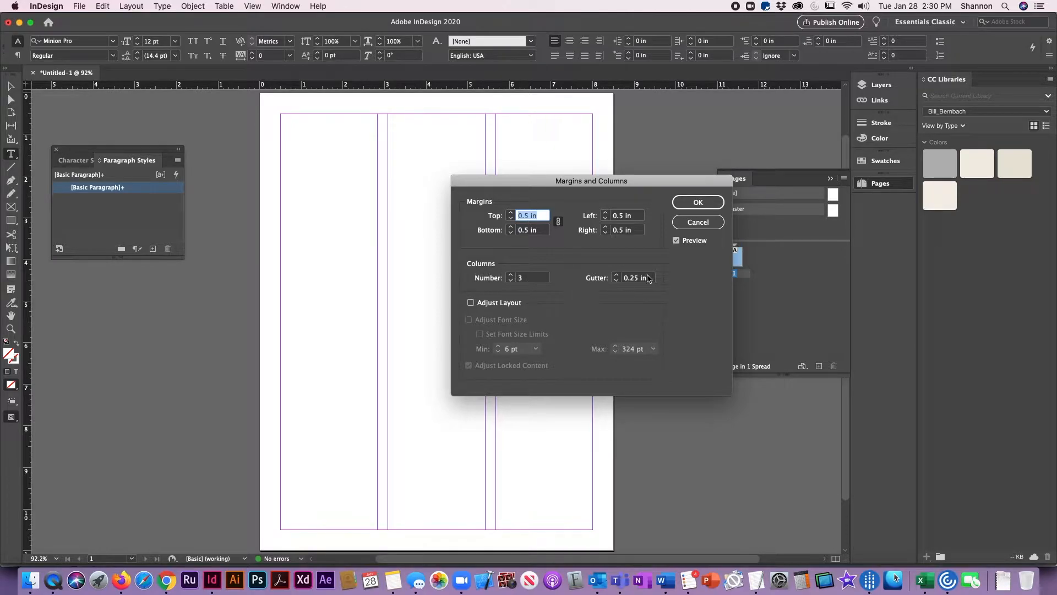
click(690, 221)
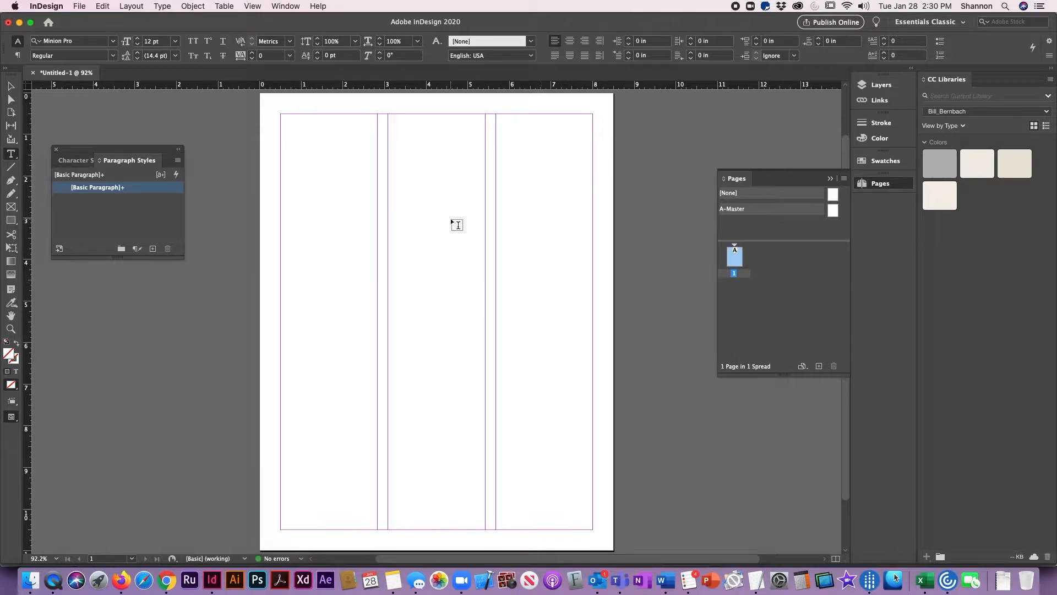
- Copy the entire article from the Word document DES113 Assessment 3_text and return to the InDesign layout
key(super+Tab)
key(super+Tab)
key(super+Tab)
key(super+Tab)
key(super+Tab)
key(super+Tab)
key(super+Tab)
key(super+Tab)
key(super+Tab)
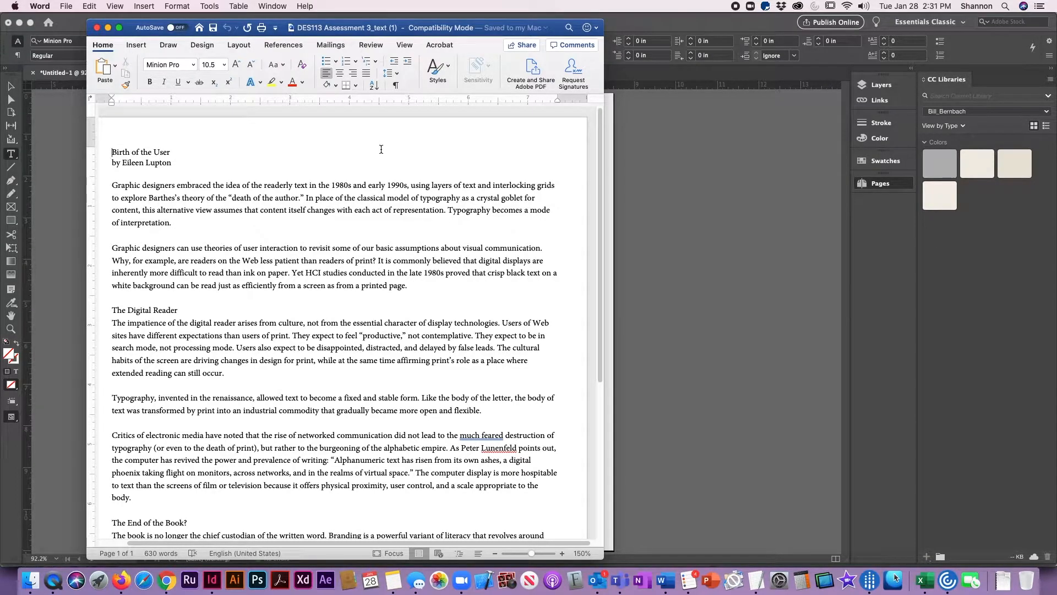
key(super+a)
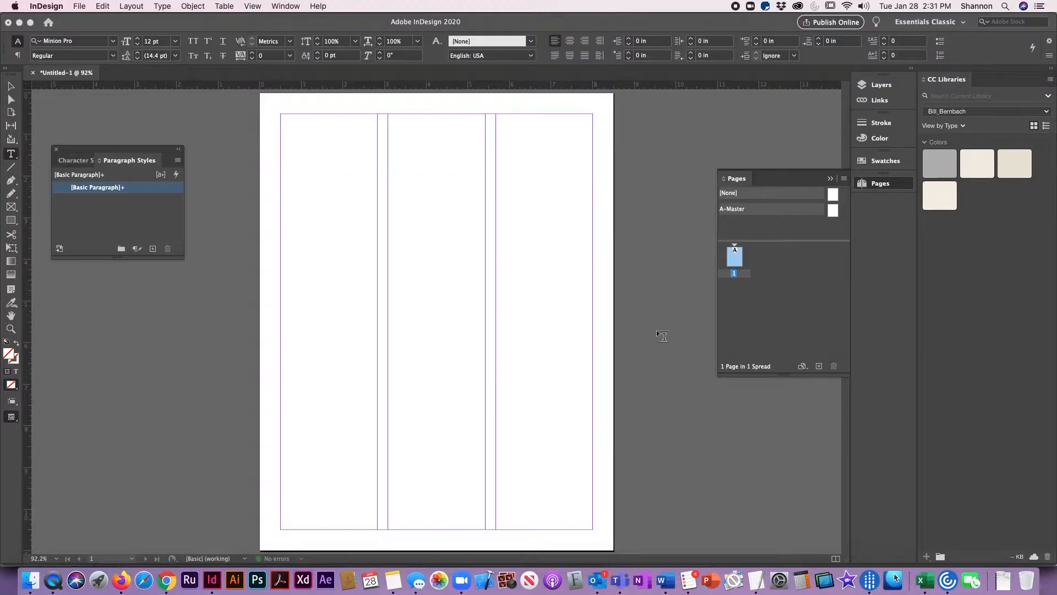
click(658, 330)
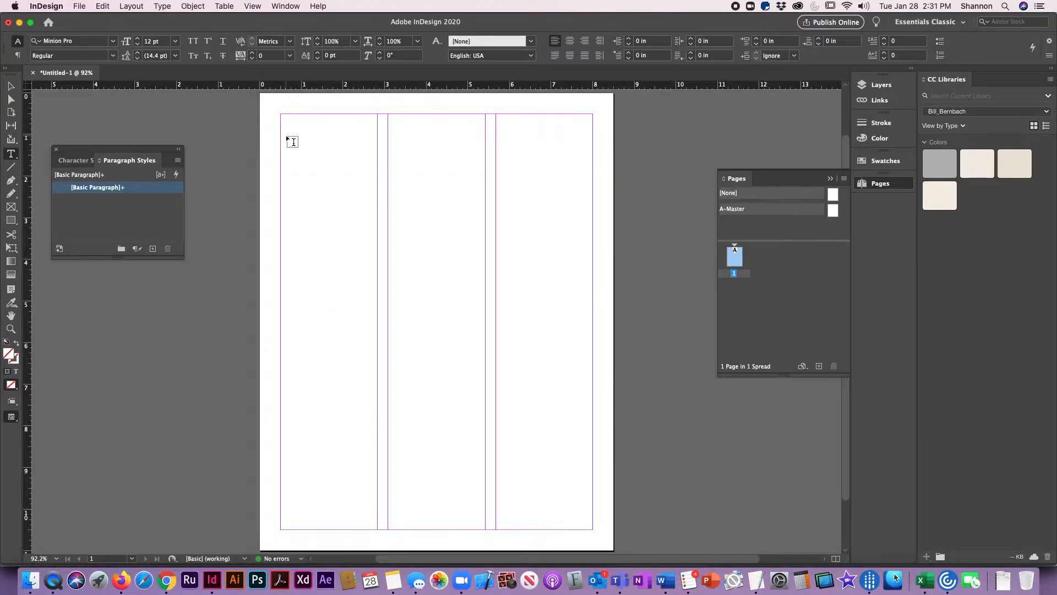
- Place a horizontal guide at 1.5 in and paste the article into a new text frame filling the first column below it
drag(295, 85, 317, 155)
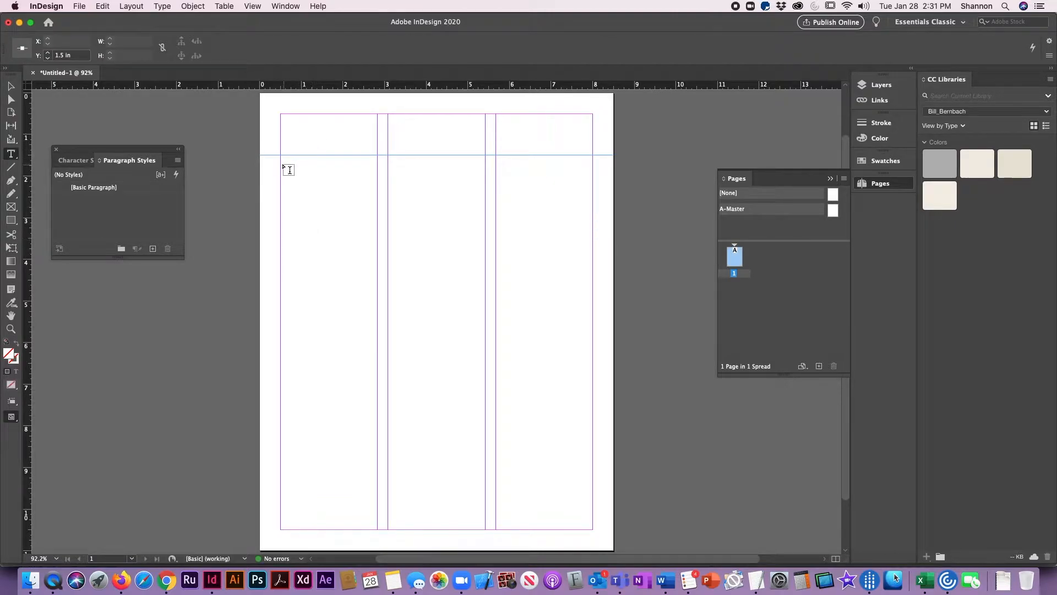
drag(282, 157, 371, 524)
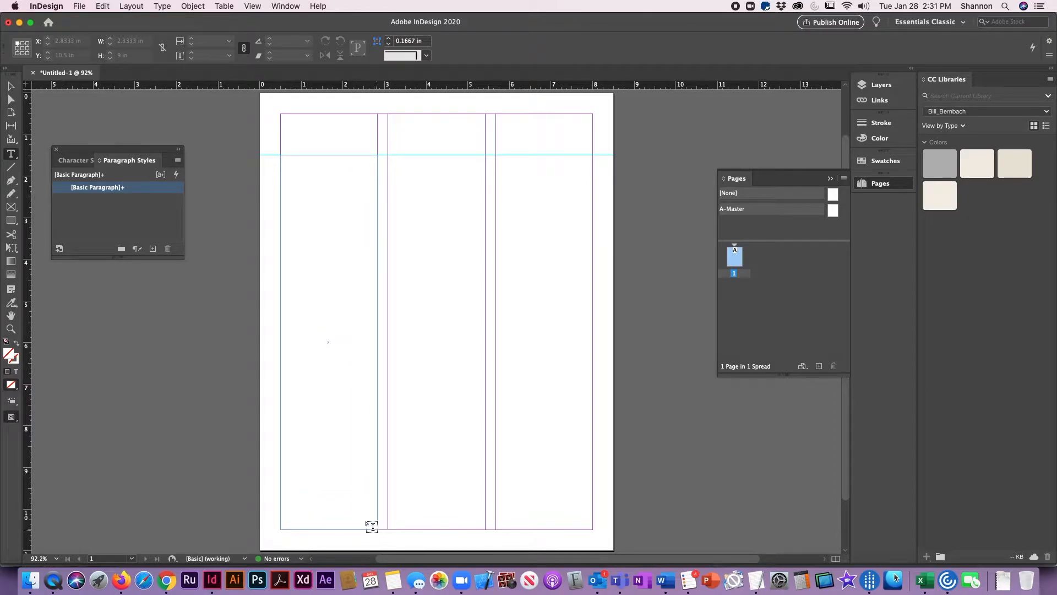
key(super+v)
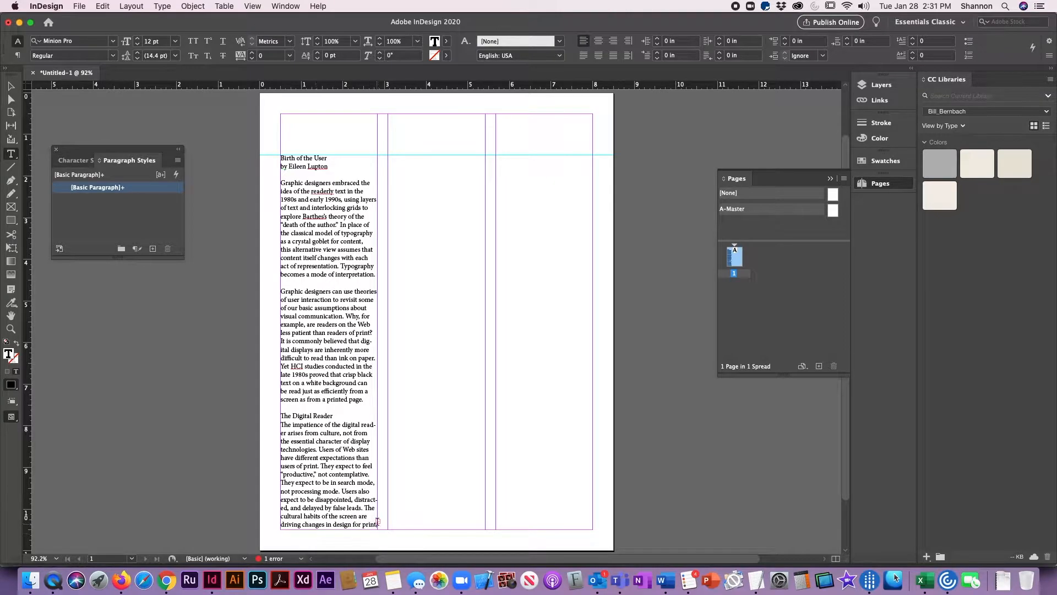
- Draw an empty text frame about 2.33 × 9 in filling the second column from the guide to the bottom margin
click(11, 87)
click(205, 149)
key(t)
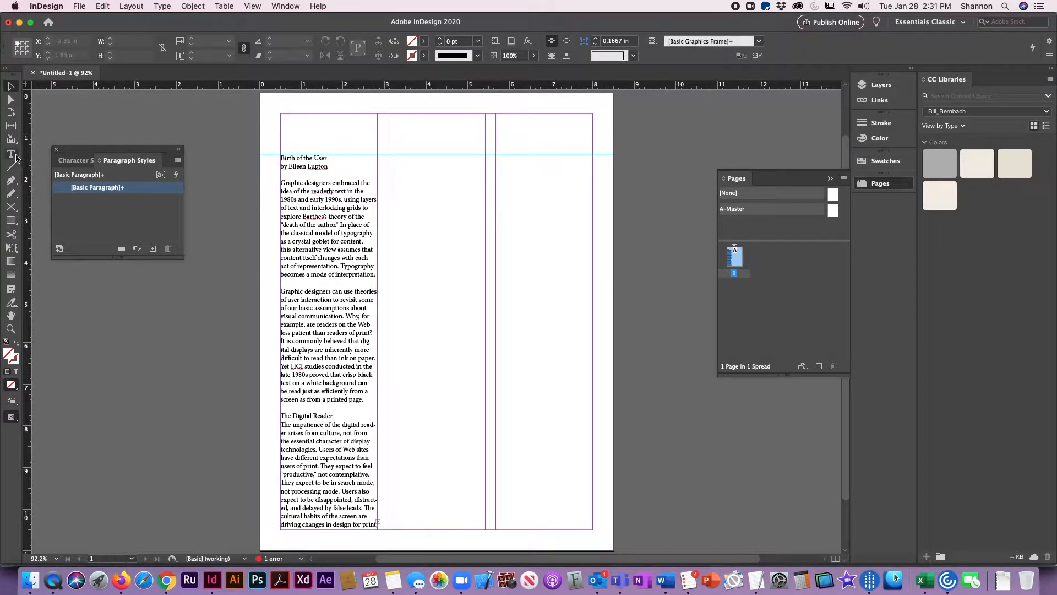
drag(389, 156, 483, 533)
key(Escape)
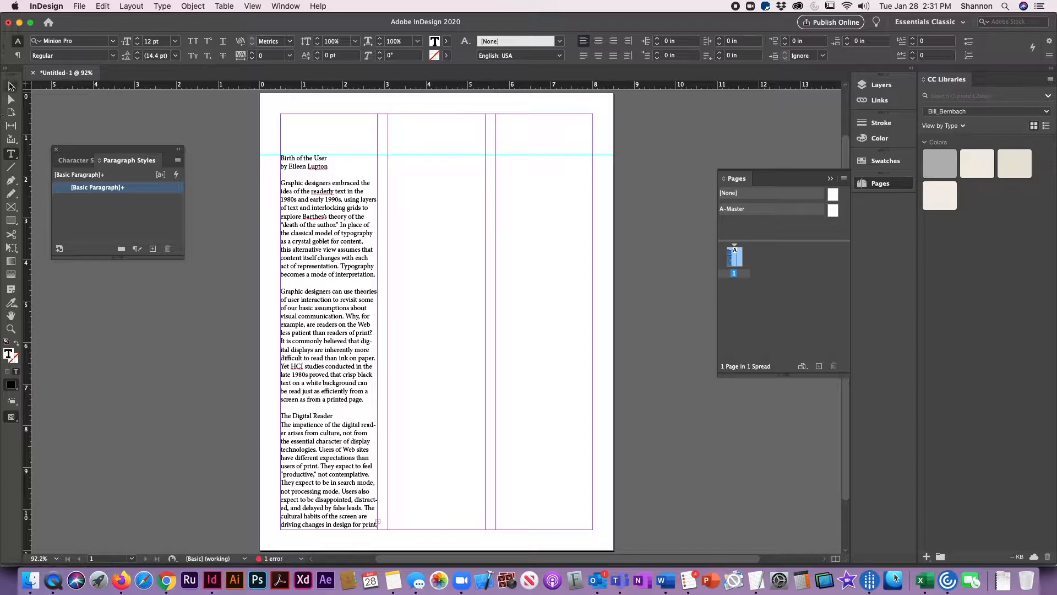
- Draw an empty text frame about 2.33 × 9 in filling the third column from the guide to the bottom margin
click(519, 201)
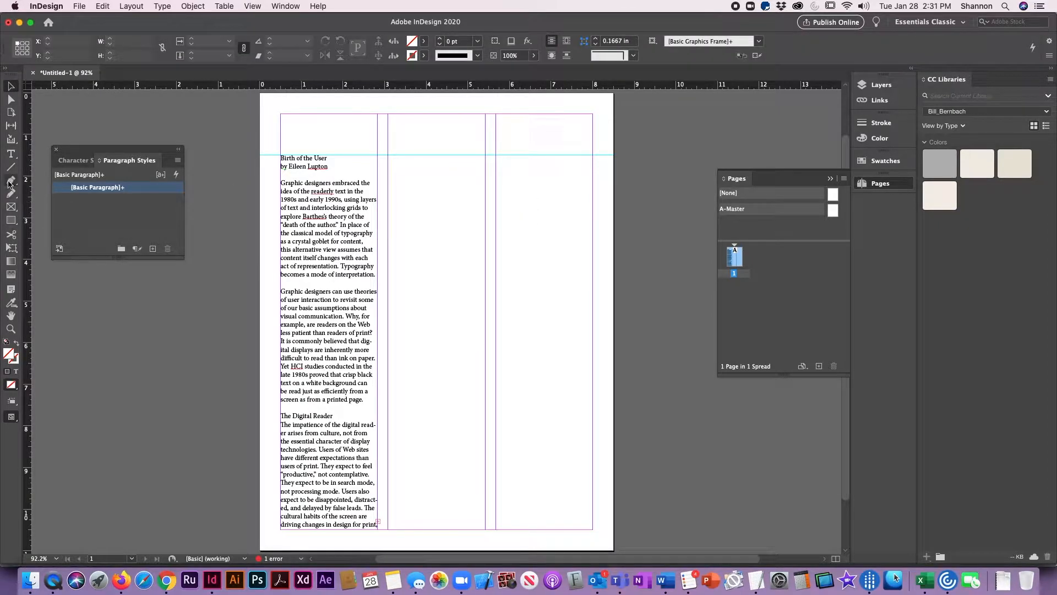
click(11, 153)
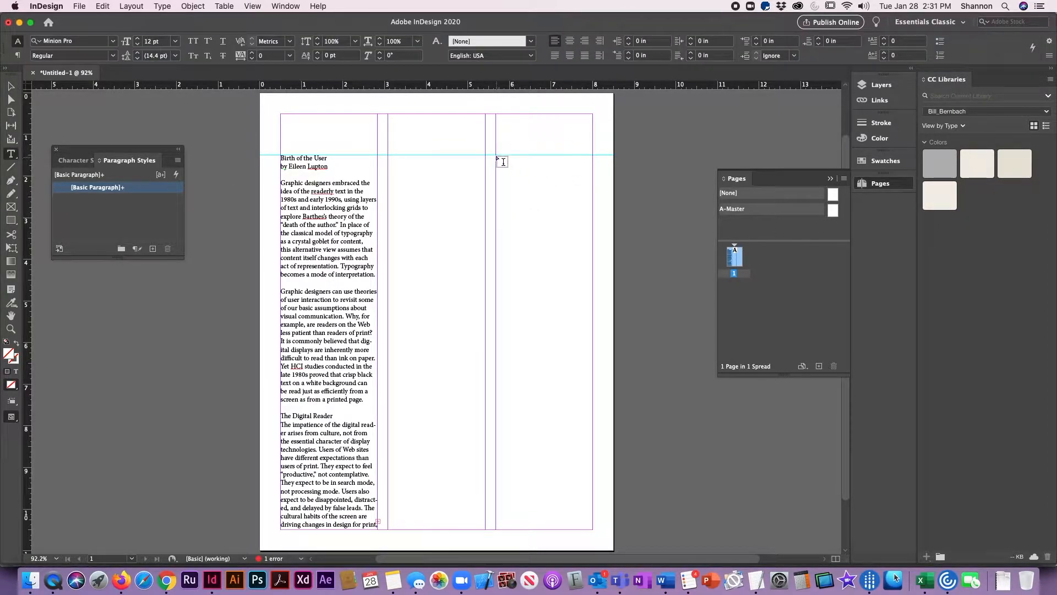
drag(496, 155, 605, 531)
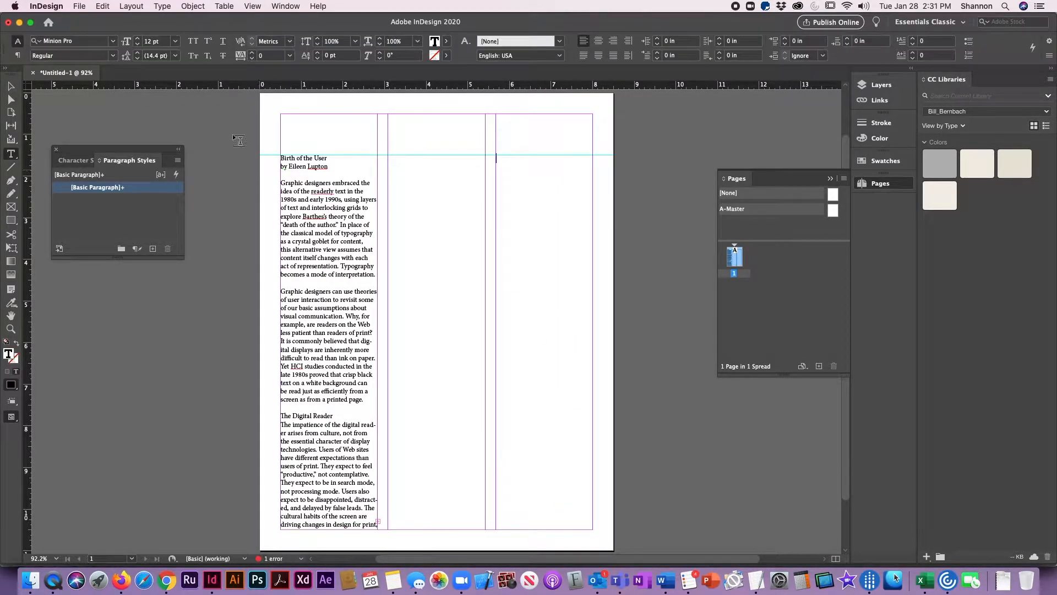
click(11, 88)
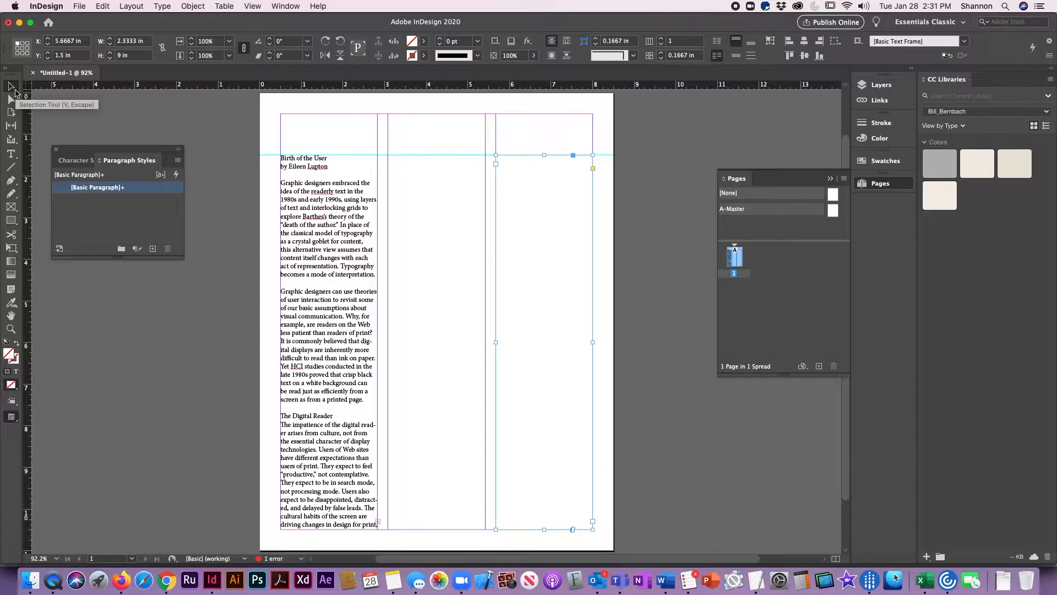
- Thread the overset article text from the first column's frame through the frames in the second and third columns
click(308, 433)
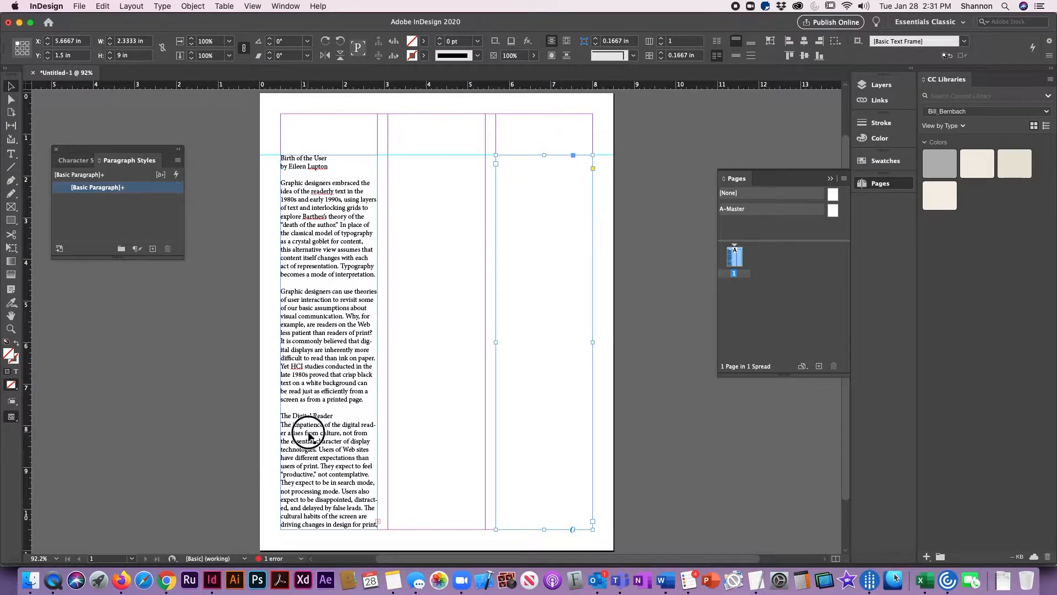
click(377, 521)
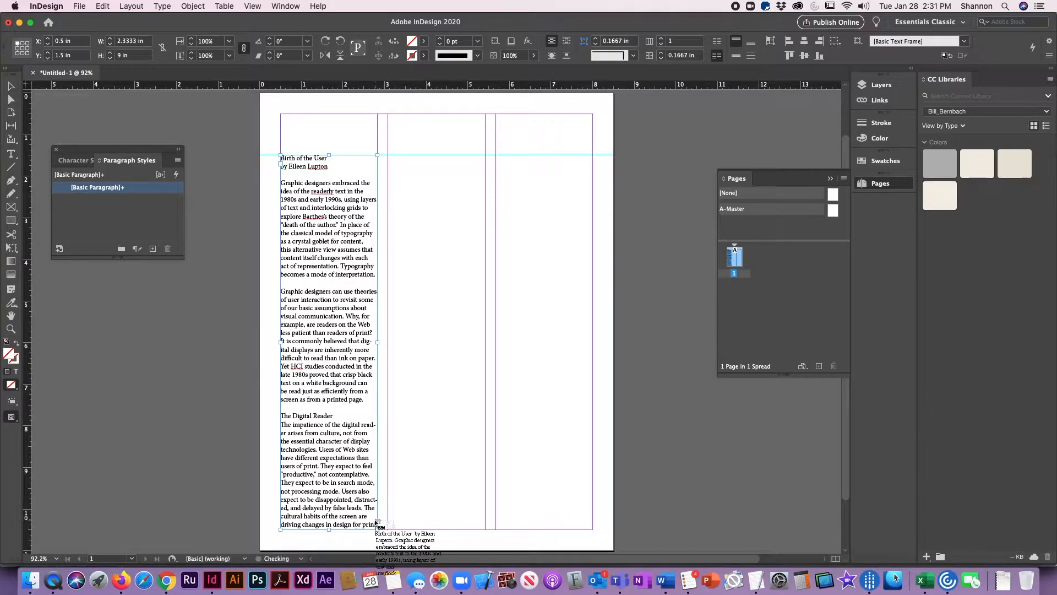
click(404, 166)
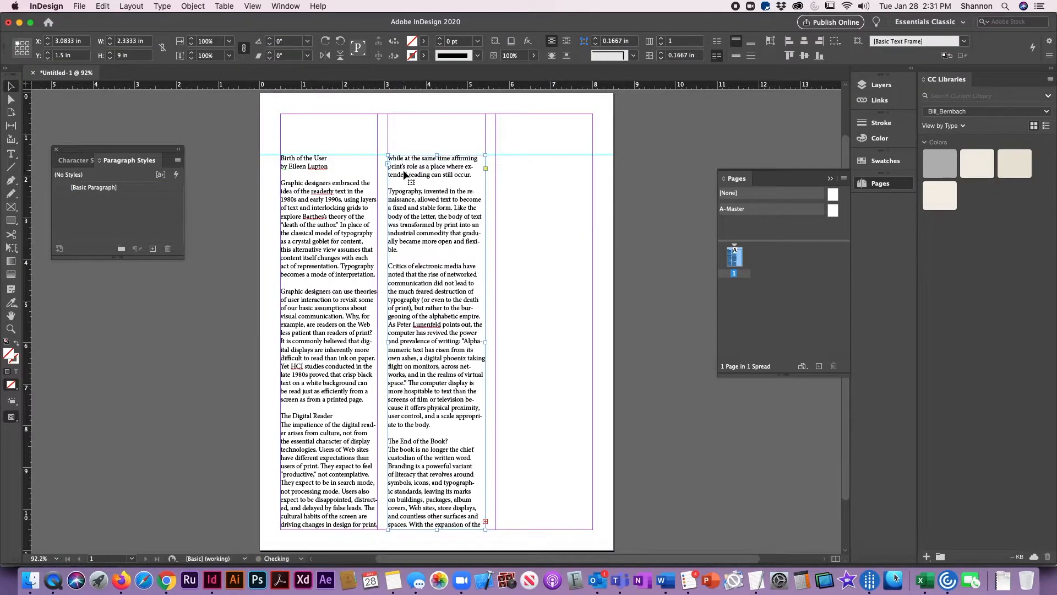
click(484, 520)
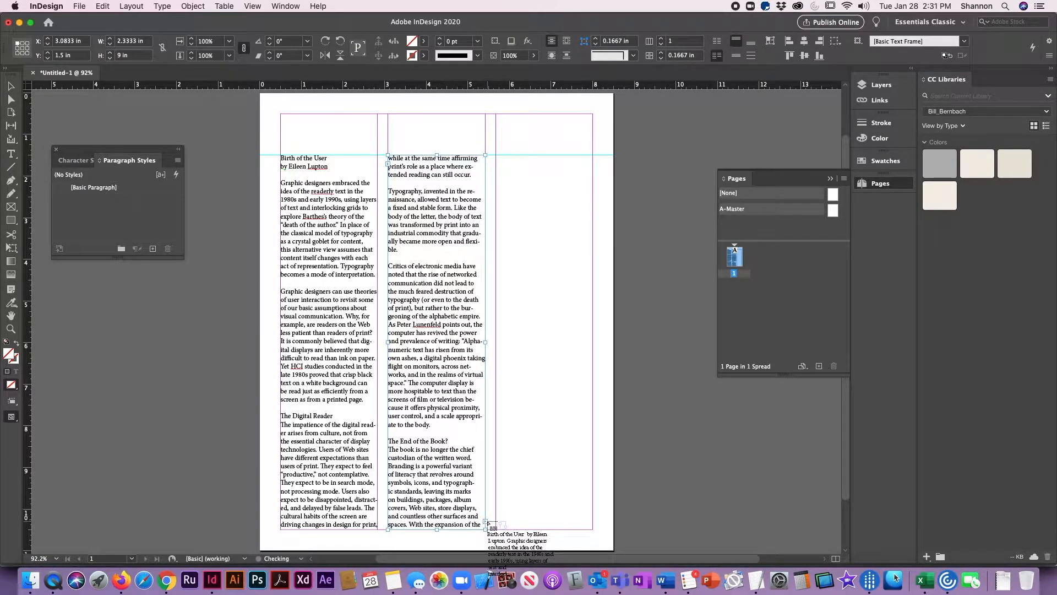
click(523, 222)
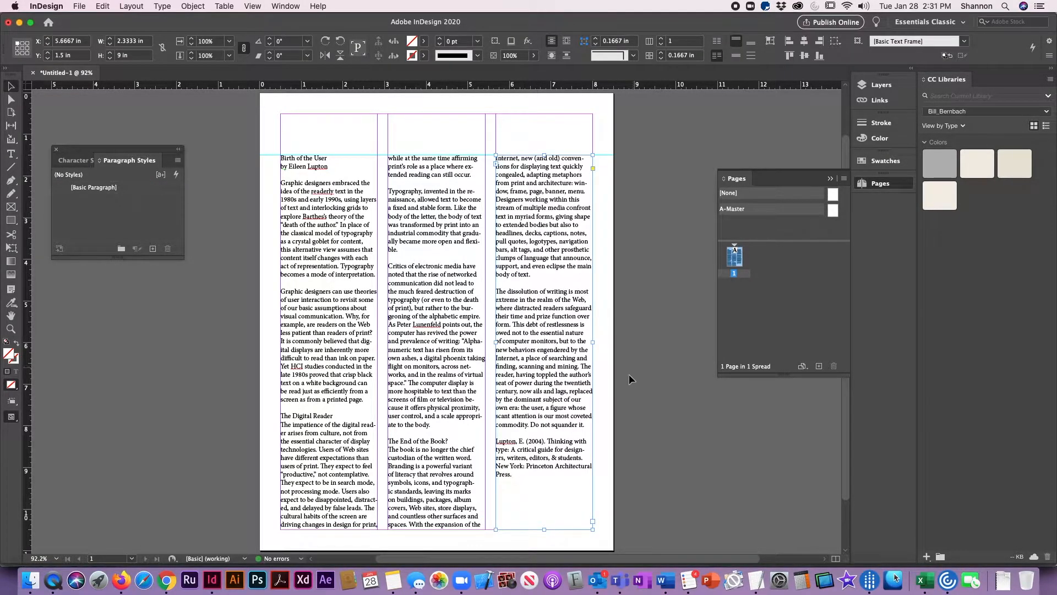
click(631, 392)
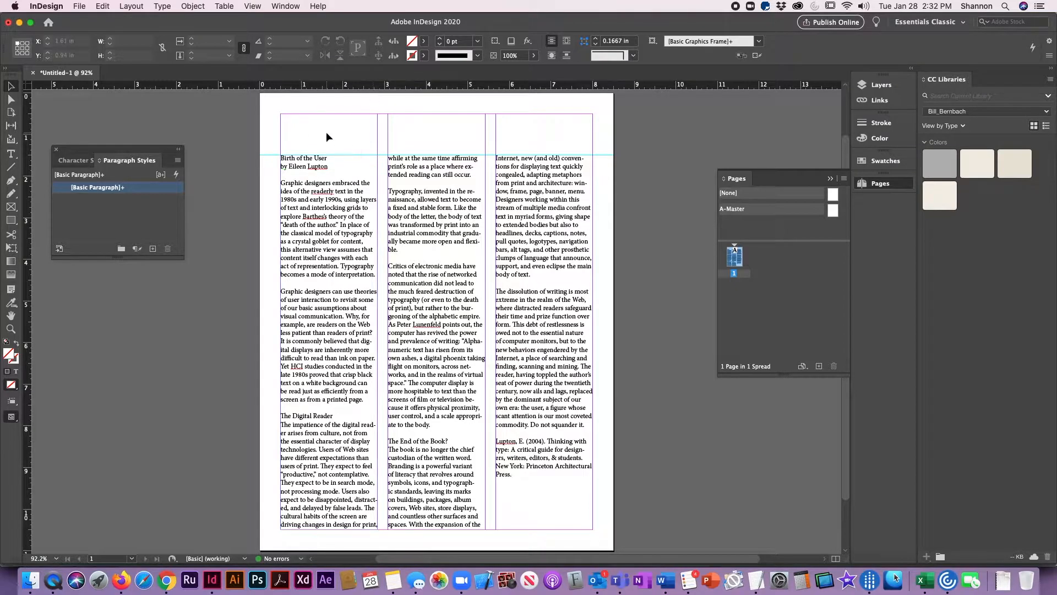
- Draw a text frame about 7.5 × 0.76 in across the columns at the top margin and move the title "Birth of the User" into it
click(11, 154)
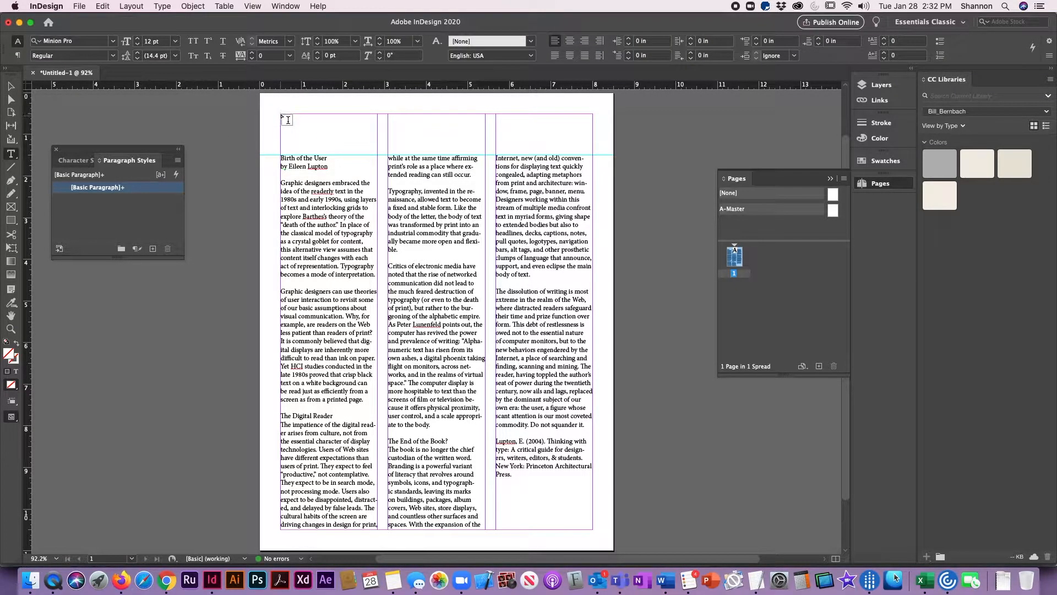
drag(280, 115, 593, 145)
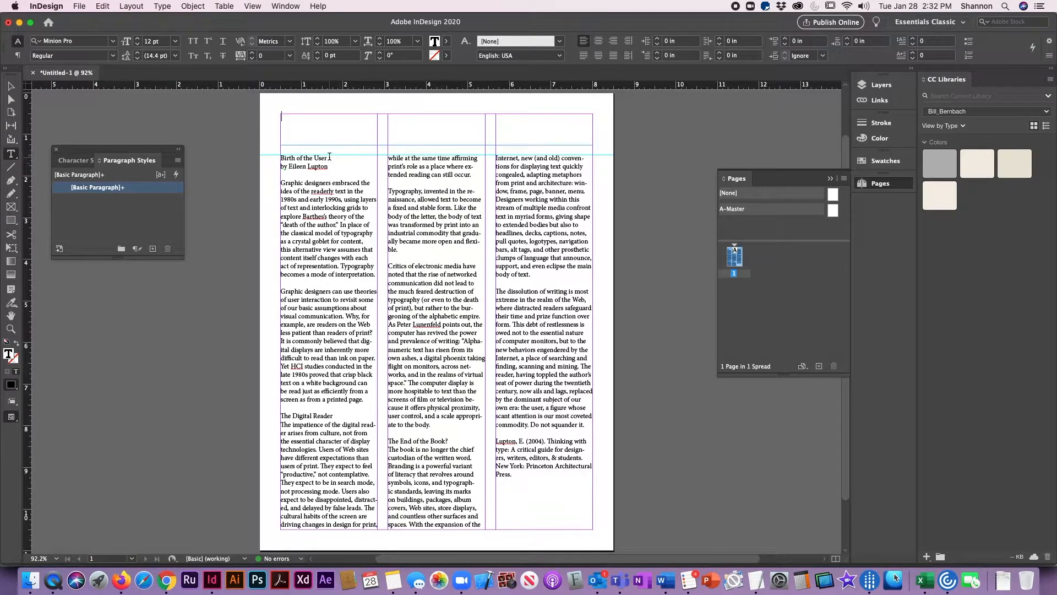
drag(329, 158, 267, 150)
key(super+x)
click(295, 127)
key(super+v)
- Shorten the title frame from its bottom edge to a height of about 0.64 in
click(10, 87)
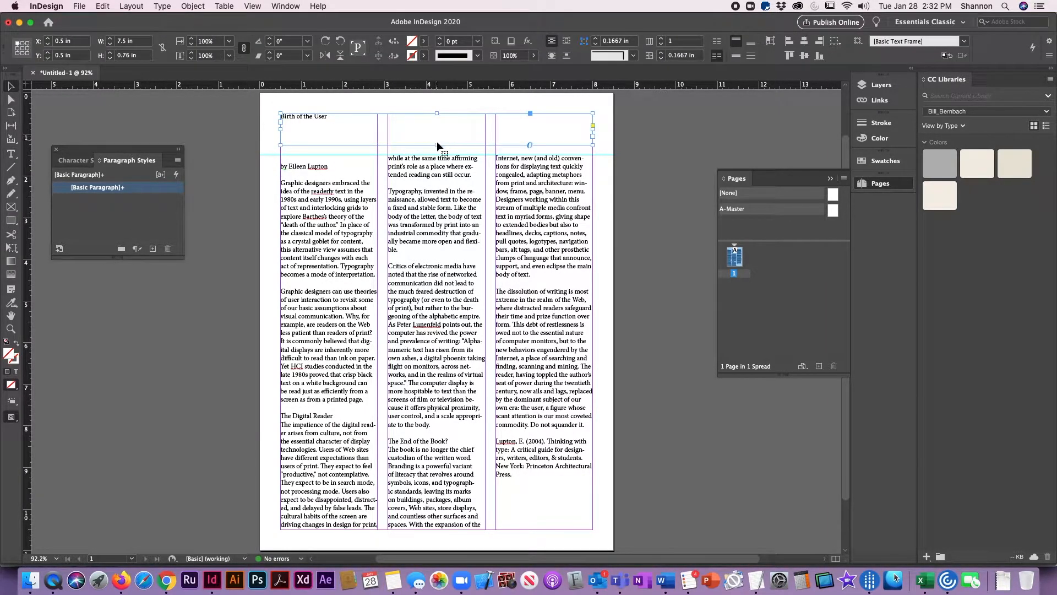
drag(436, 145, 436, 141)
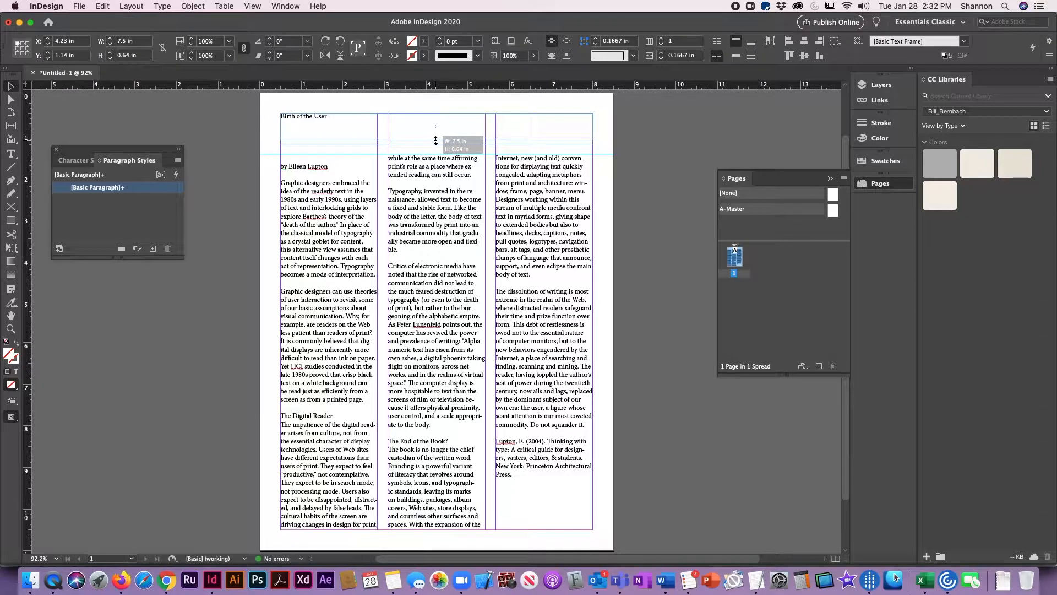
click(256, 152)
- Move the author byline into a new narrow text frame above the first column and remove the blank lines left at the article's start
click(12, 154)
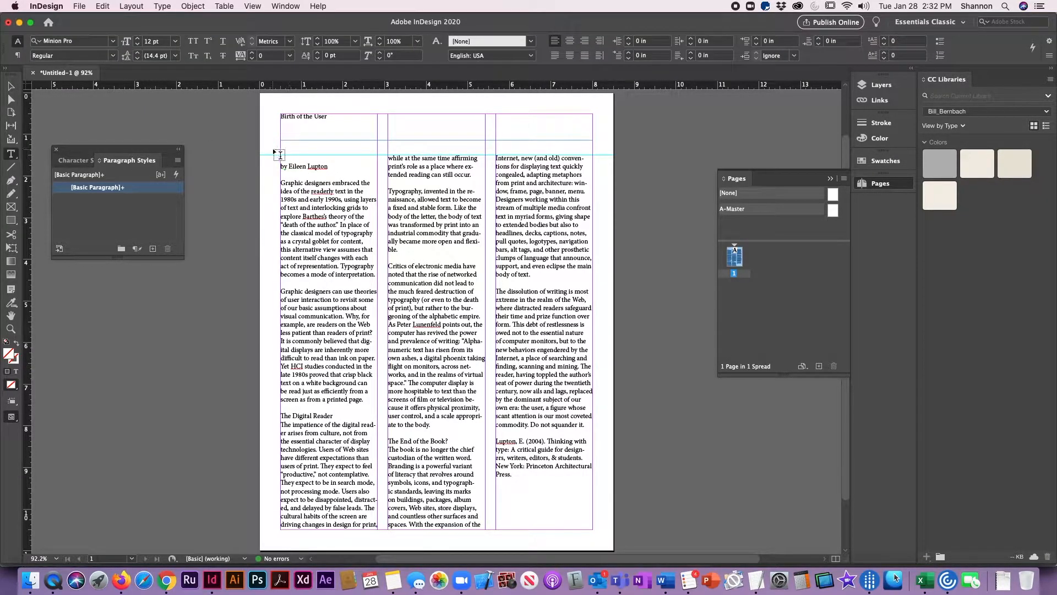
drag(281, 142, 270, 165)
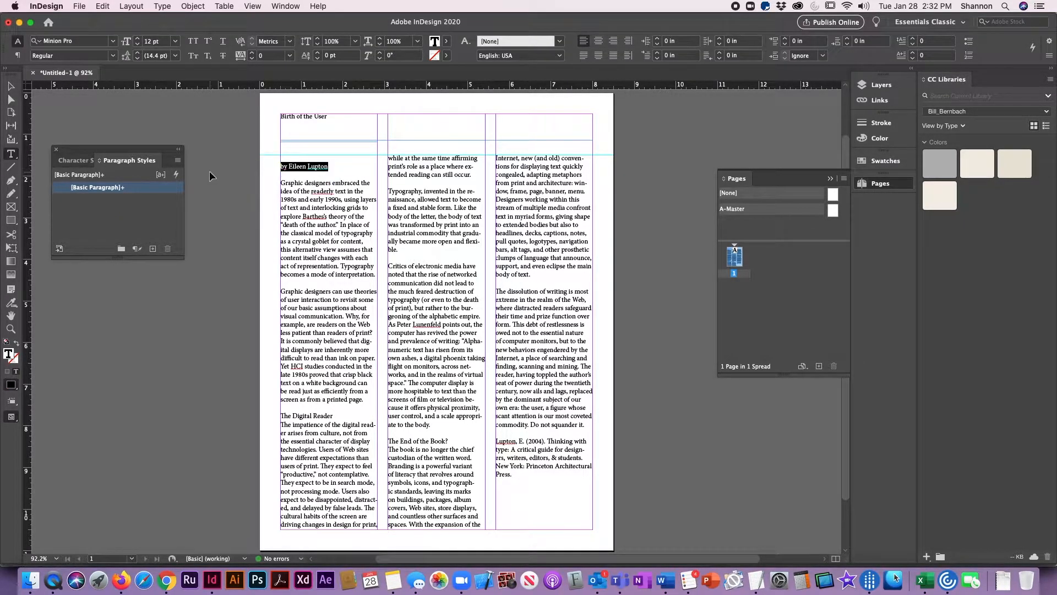
key(BackSpace)
key(Delete)
key(Delete)
key(Delete)
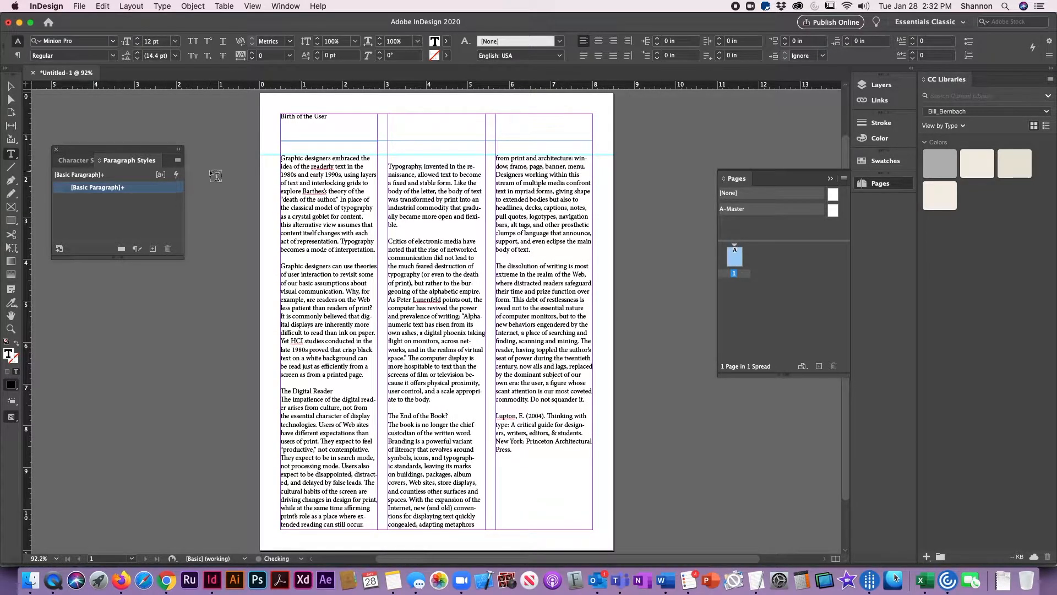
click(358, 147)
key(super+v)
- Search the available fonts for "frut" for the title text and check the font filter options
triple_click(346, 130)
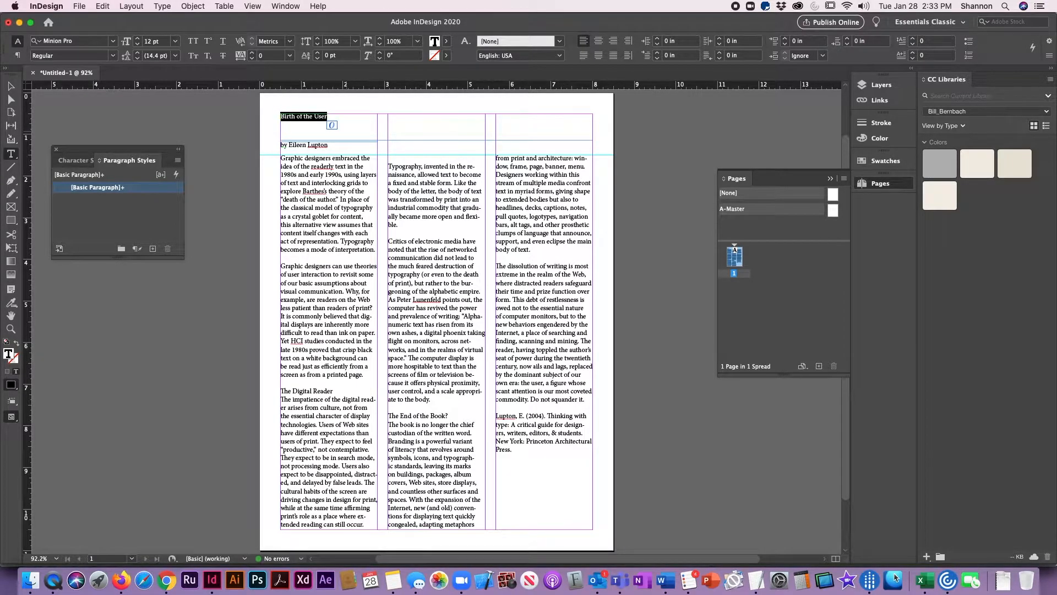
click(91, 43)
text(frut)
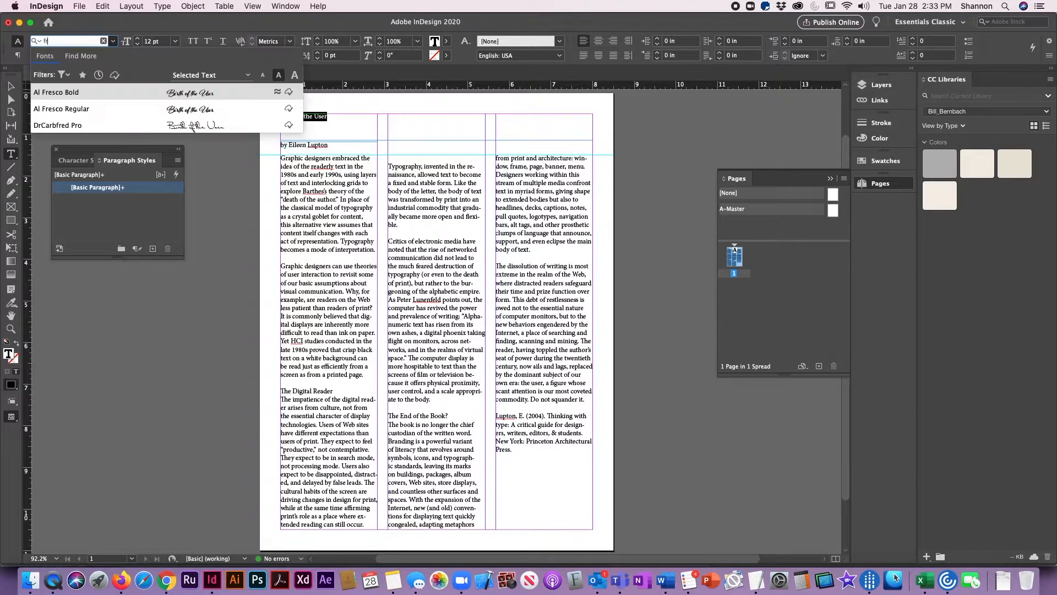
key(BackSpace)
key(BackSpace)
key(BackSpace)
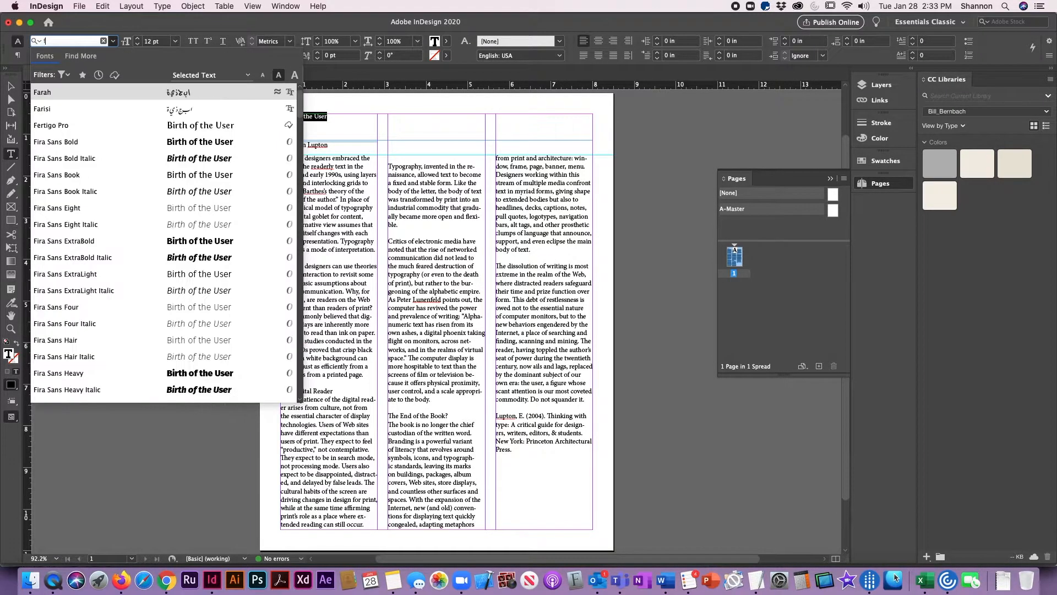
click(63, 75)
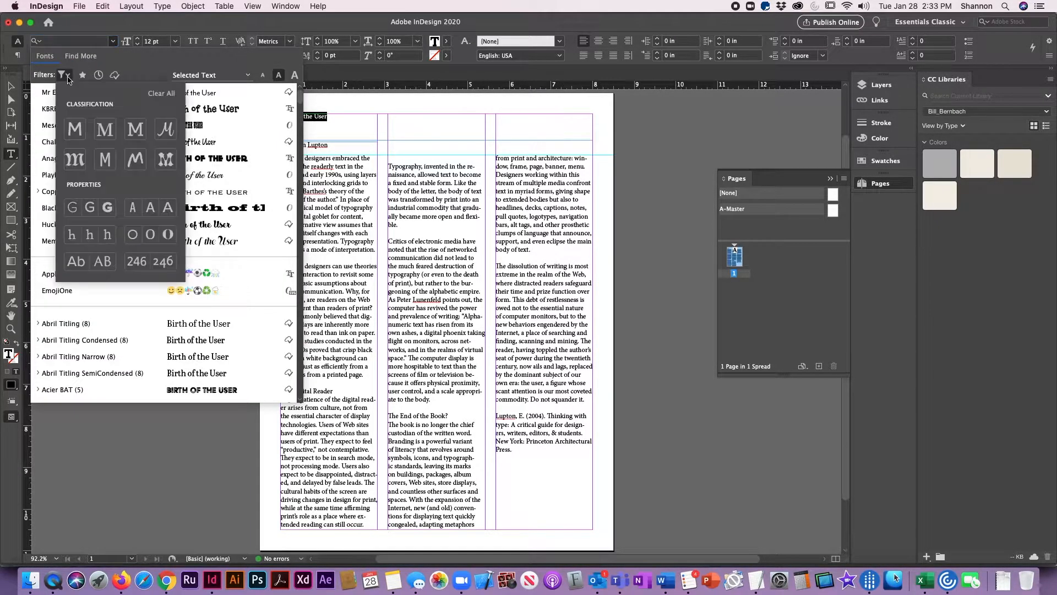
click(145, 467)
- Switch to Finder, search the Dropbox folder for "frutiger" and open the Frutiger LT Std folder
click(28, 583)
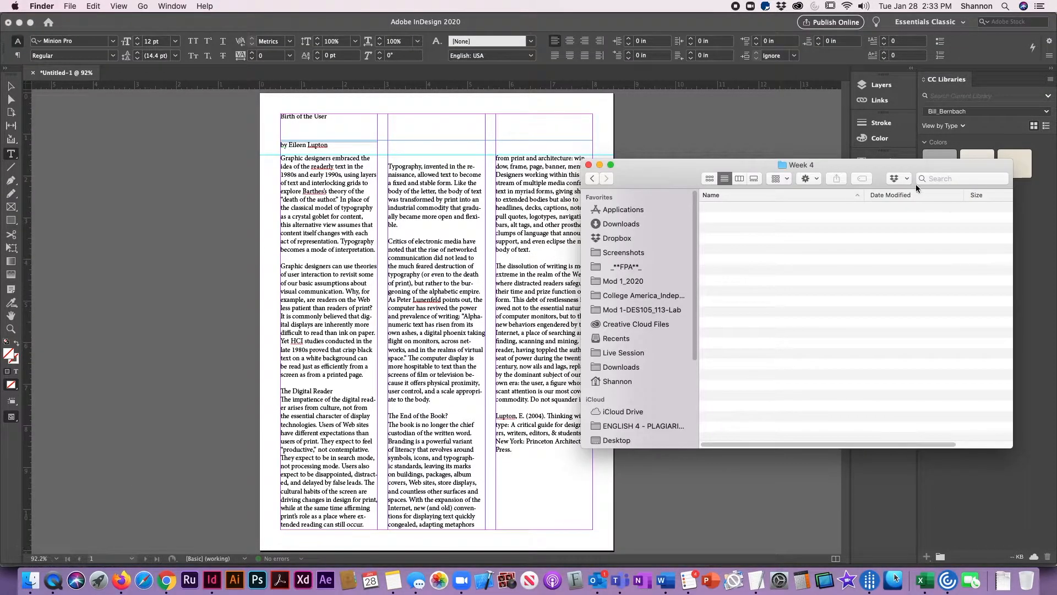
click(621, 237)
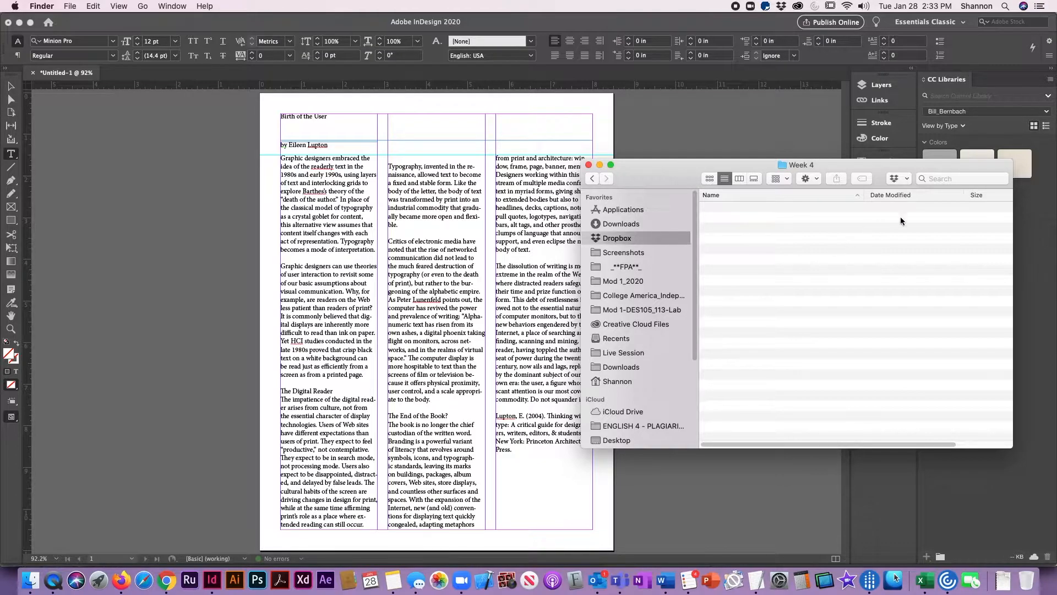
click(940, 175)
text(frutig)
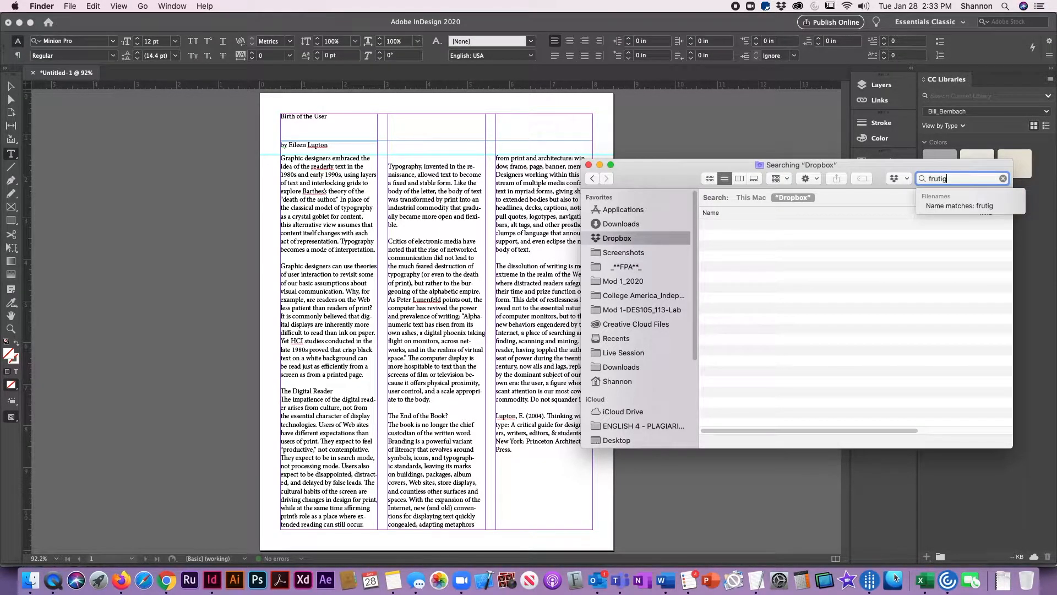
text(er)
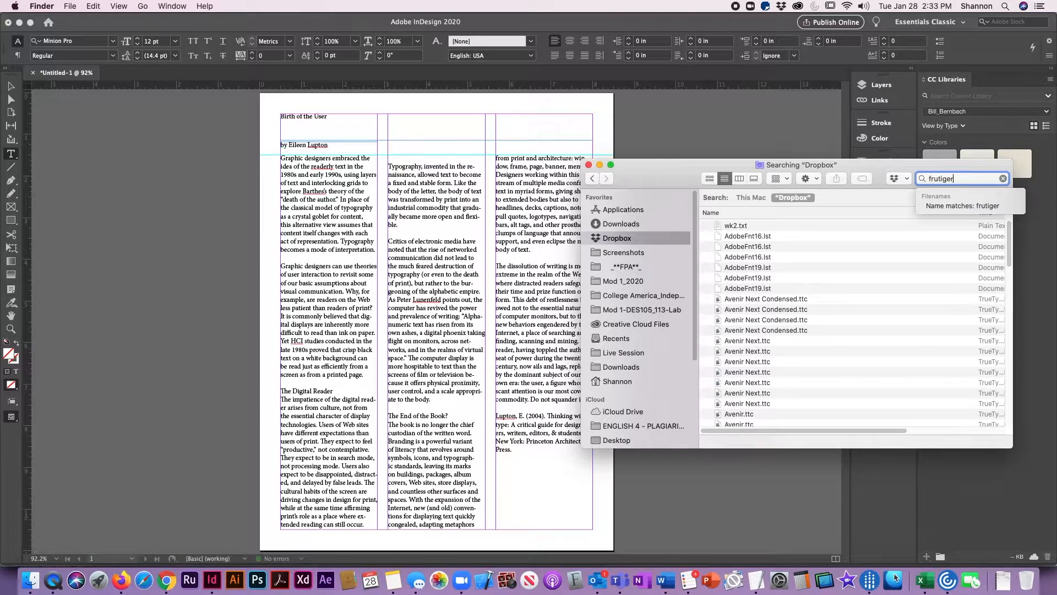
key(super+a)
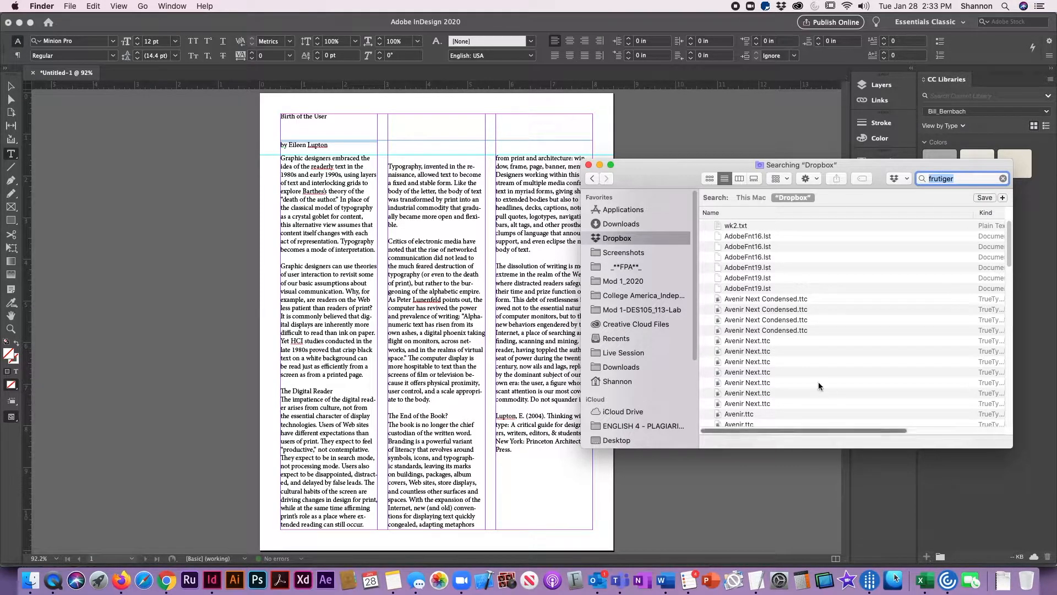
scroll(818, 381, down, 5)
scroll(798, 375, down, 2)
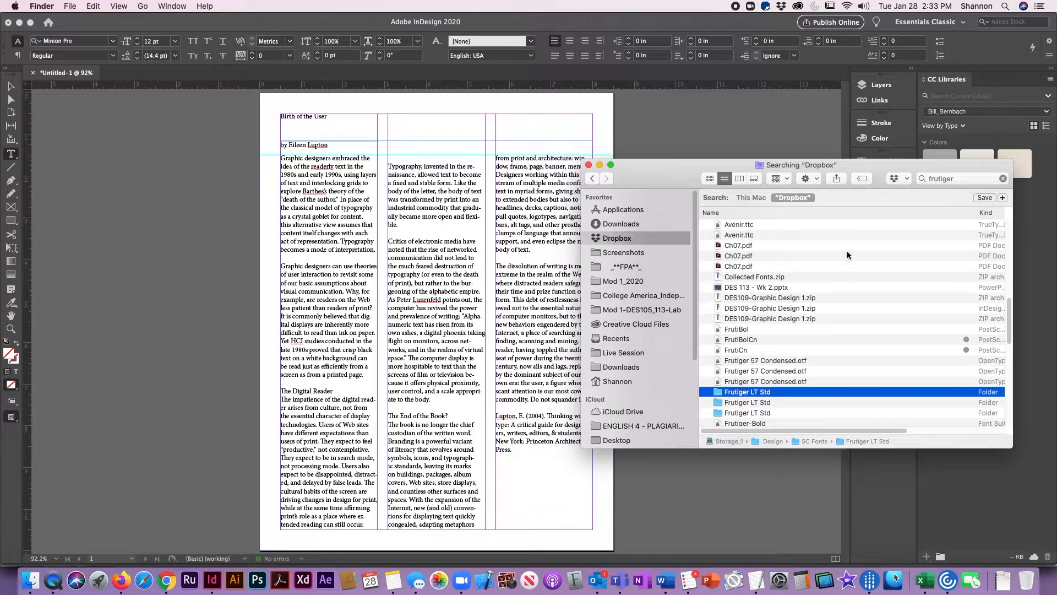
double_click(723, 392)
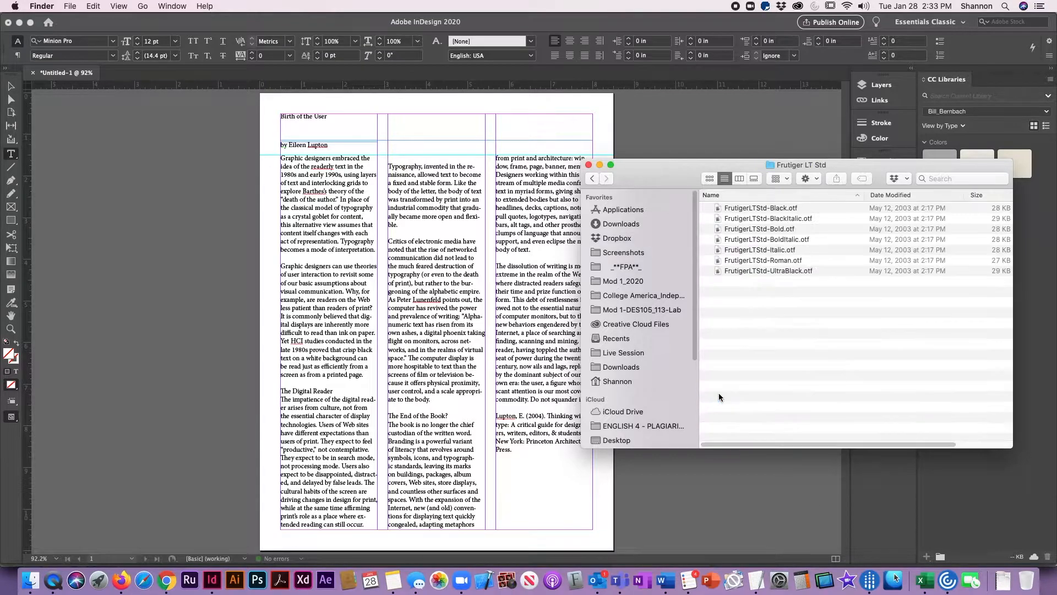
- Install all the FrutigerLTStd font files from the folder with Font Book
key(super+a)
key(super+o)
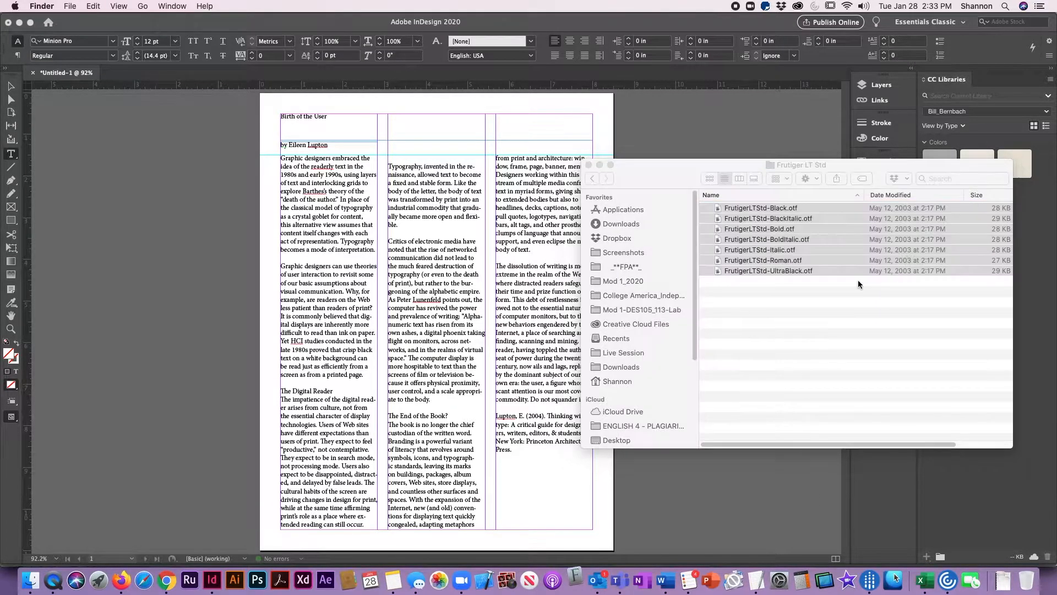
click(538, 545)
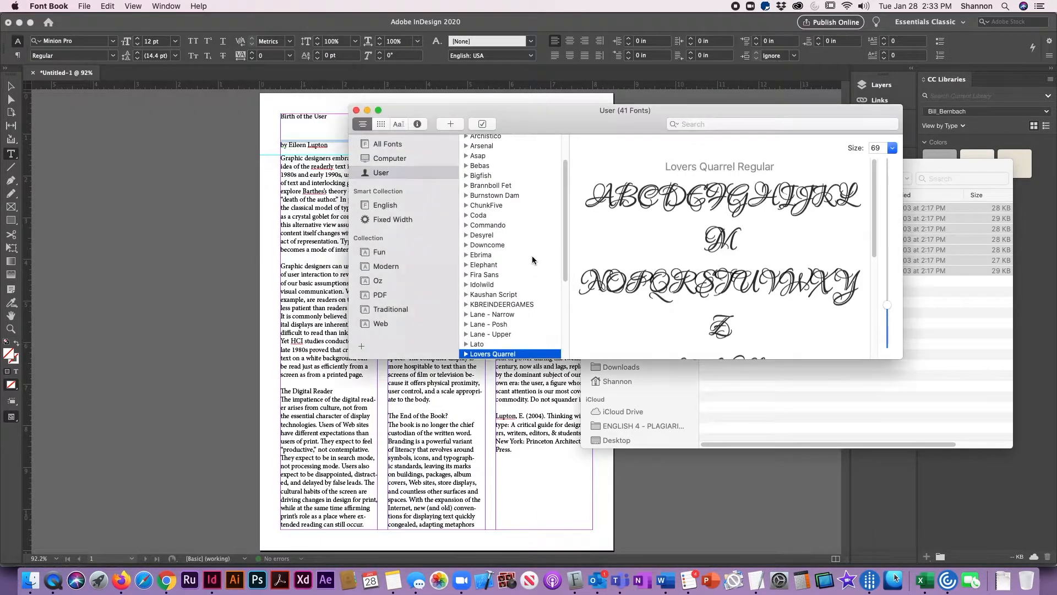
- Switch back to InDesign and try to apply Frutiger LT Std 95 Ultra Black to the title
click(77, 259)
click(85, 42)
text(fri)
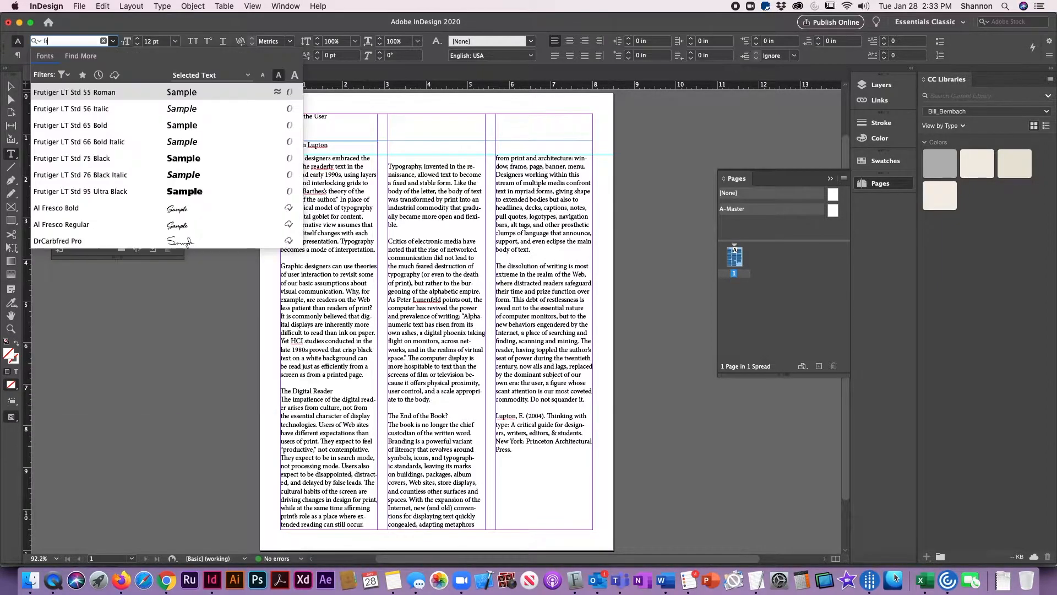
key(BackSpace)
click(88, 193)
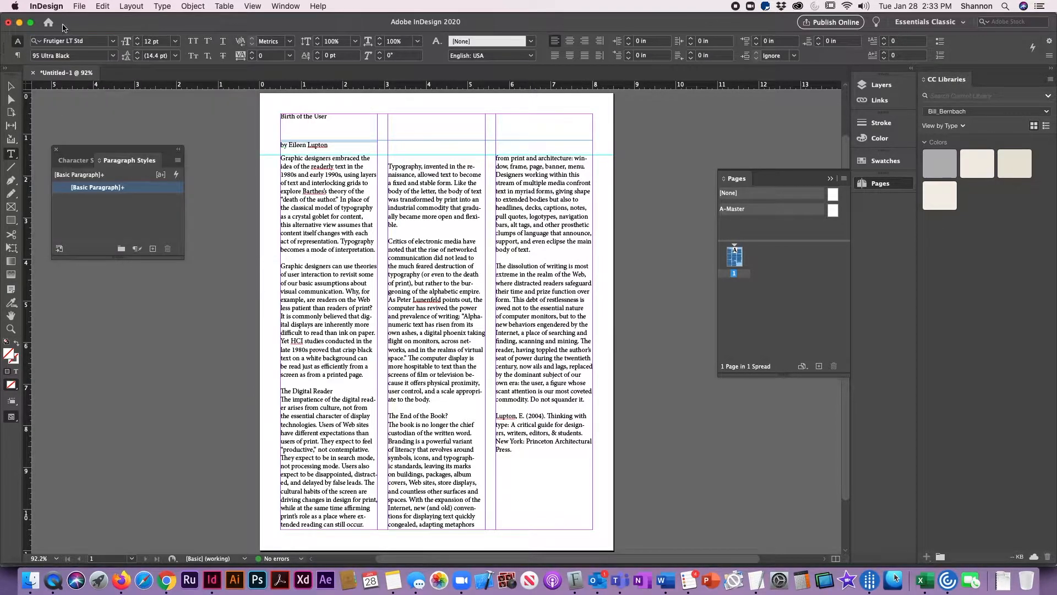
- Set the title text "Birth of the User" in Frutiger LT Std 95 Ultra Black
drag(338, 147, 388, 155)
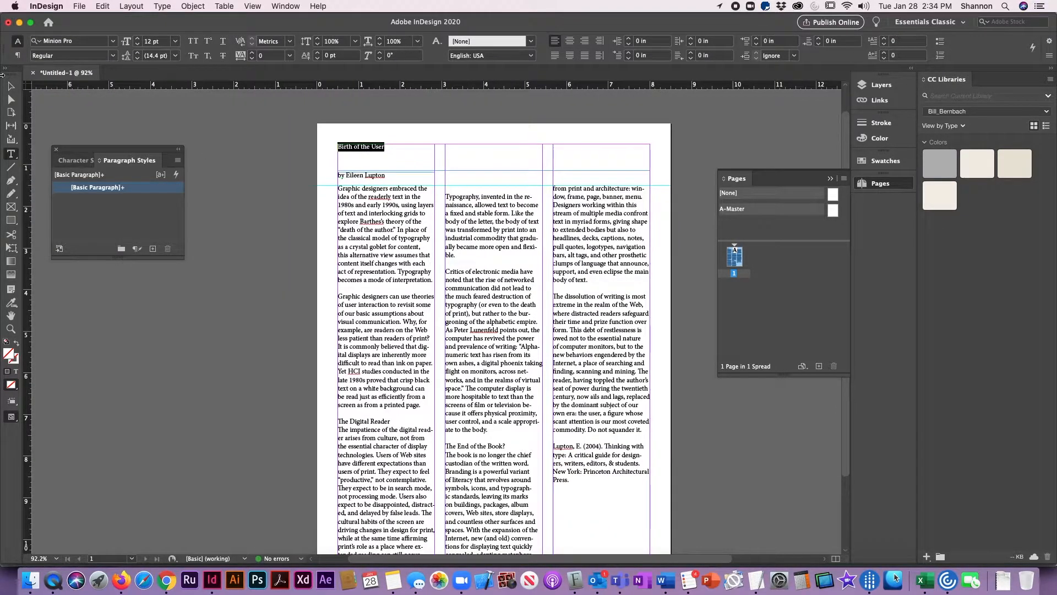
click(68, 42)
text(frutig)
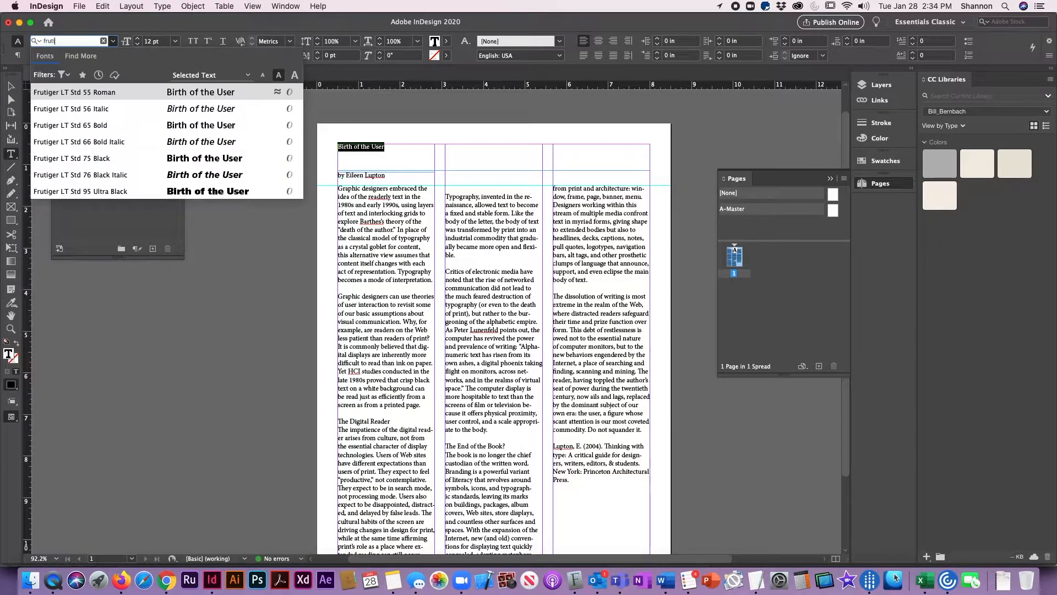
click(94, 195)
- Enlarge the title text to 48 pt and center it in its frame
click(438, 155)
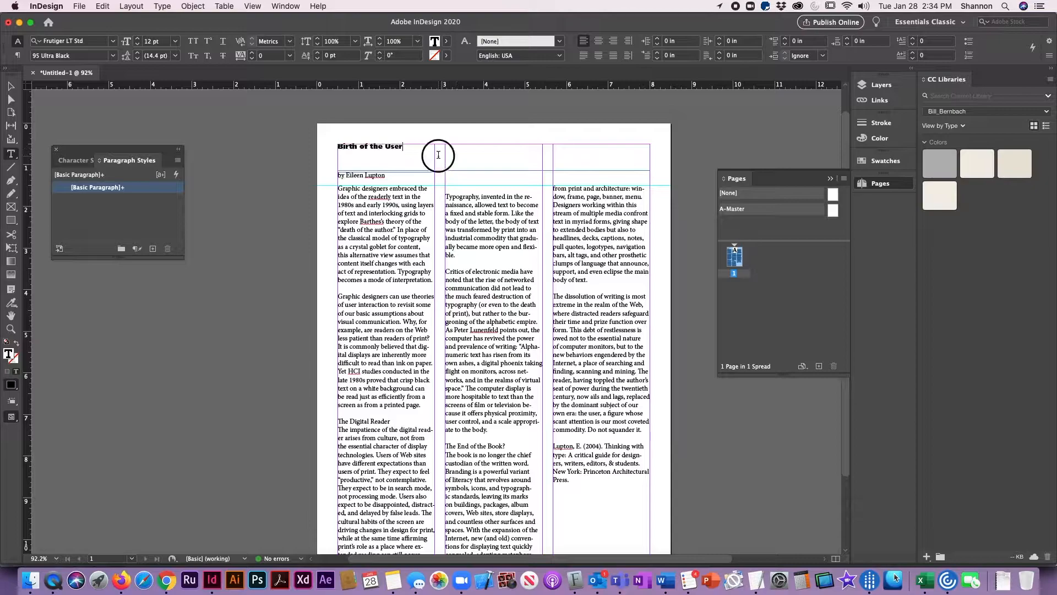
key(super+a)
key(super+shift+period)
key(super+shift+period)
key(super+shift+period)
key(super+shift+period)
key(super+shift+period)
key(super+shift+period)
key(super+shift+period)
key(super+shift+period)
key(super+shift+period)
key(super+shift+period)
key(super+shift+period)
key(super+shift+period)
key(super+shift+period)
key(super+shift+period)
key(super+shift+period)
key(super+shift+period)
key(super+shift+period)
key(super+shift+period)
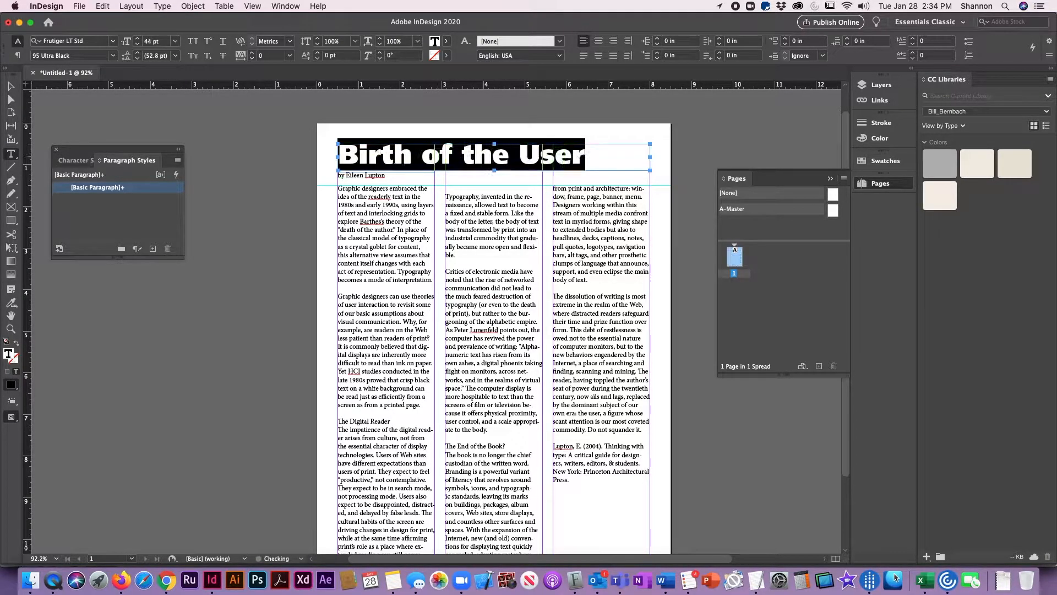
key(super+shift+period)
key(super+shift+period)
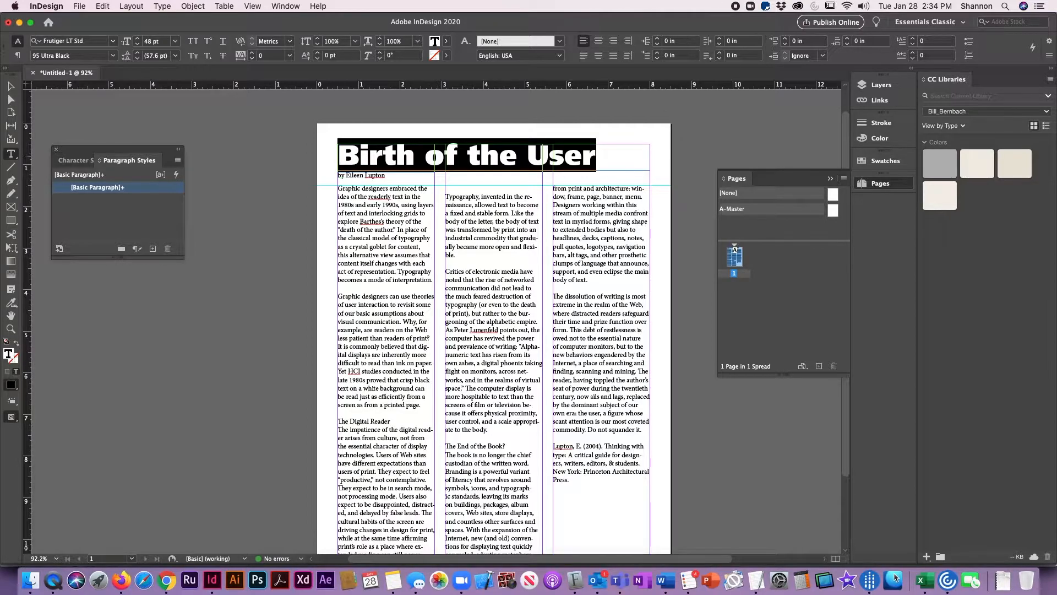
key(super+shift+c)
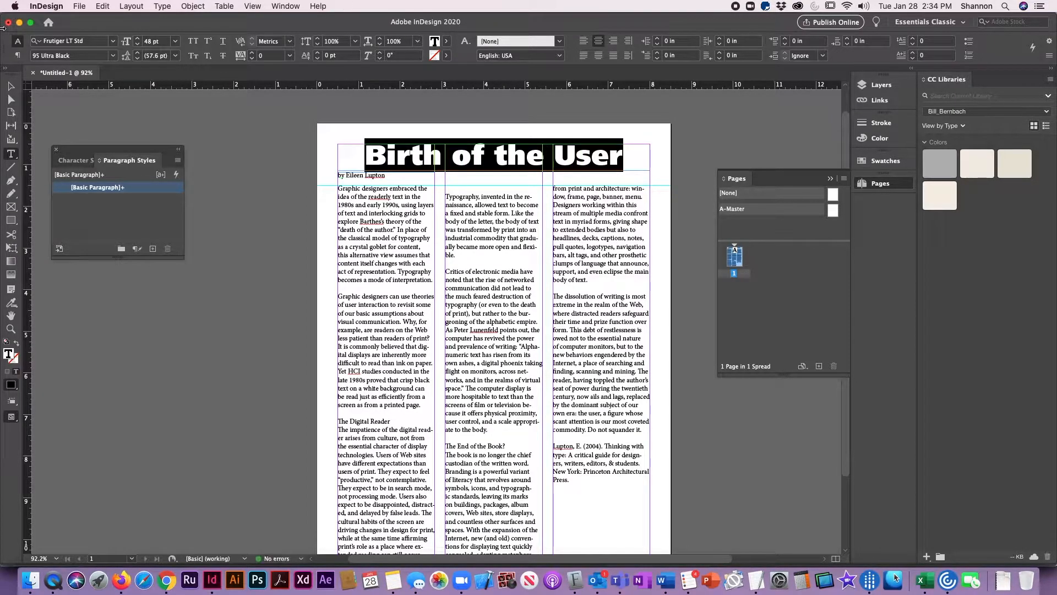
- Right-align the byline and move its frame beneath the end of the title, to about X 5.01 in
click(10, 86)
drag(582, 423, 472, 523)
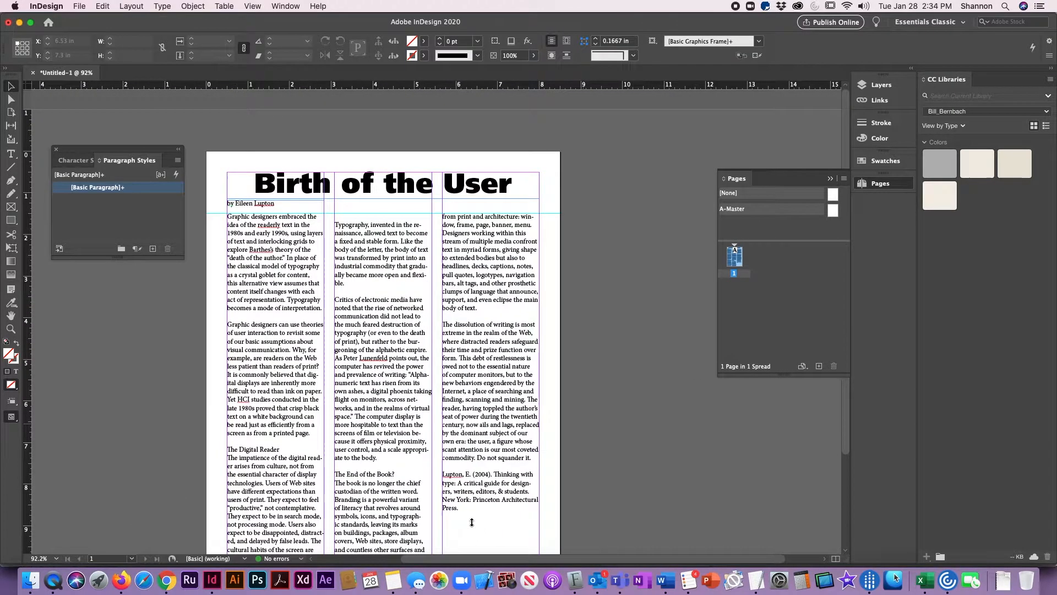
click(267, 213)
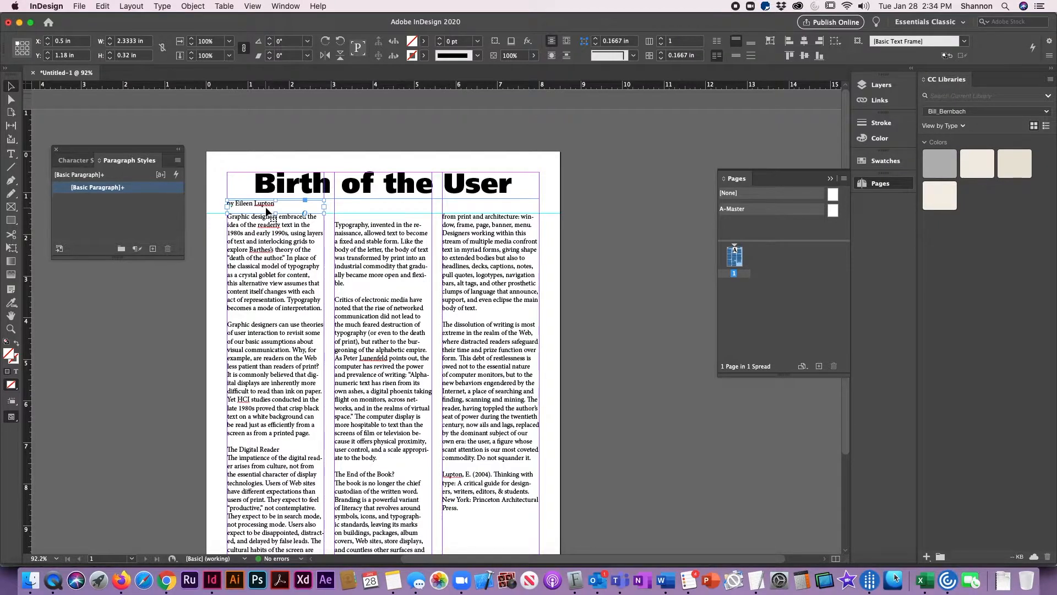
key(super+shift+r)
drag(278, 211, 474, 211)
key(Right)
key(Right)
key(Right)
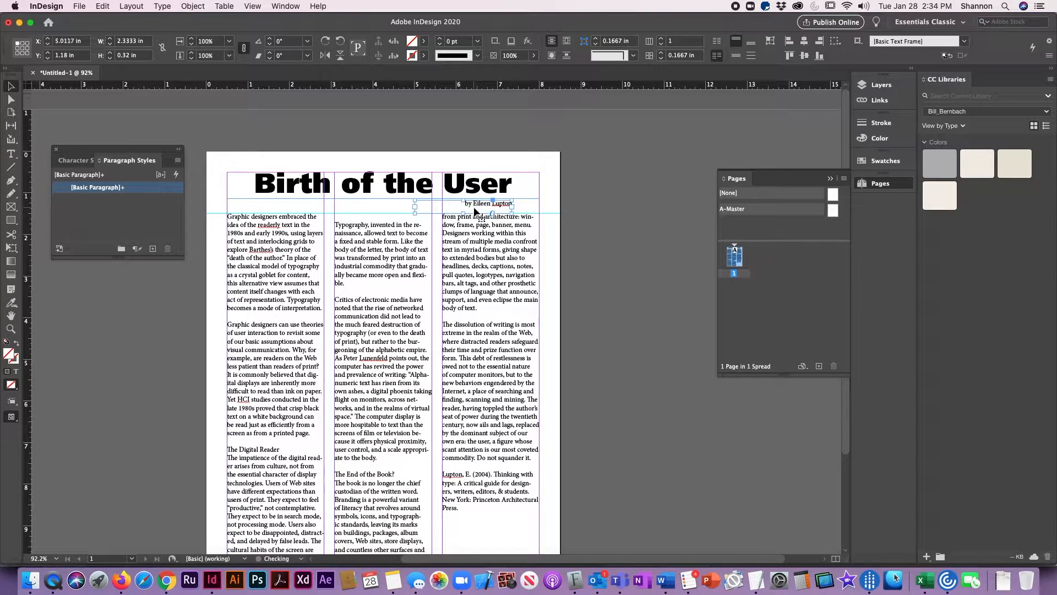
click(646, 333)
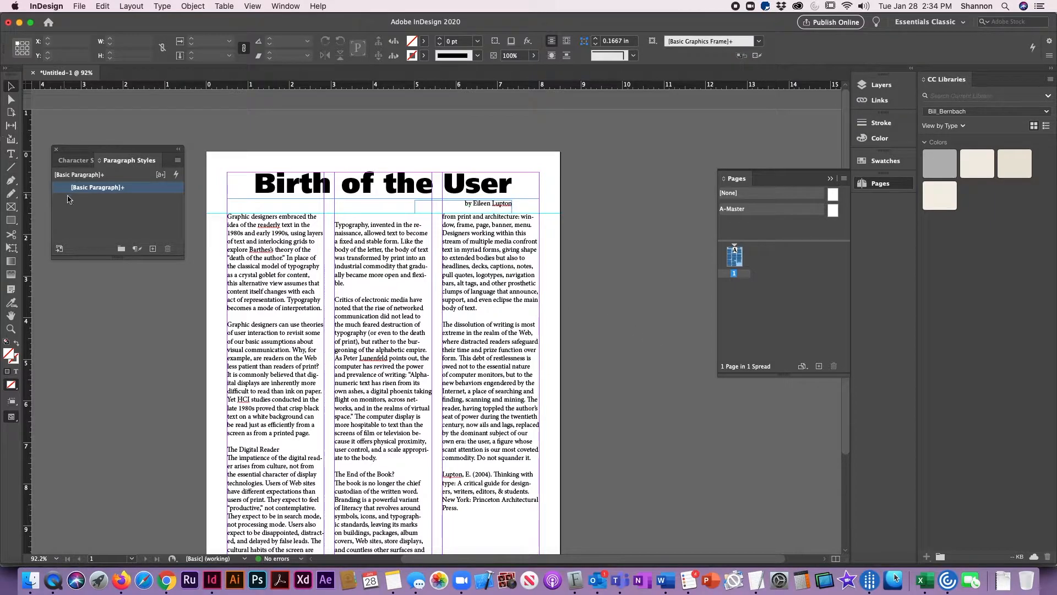
- Add a vertical guide at the end of the title's last letter and check the byline frame's alignment against it
drag(26, 177, 545, 237)
click(484, 205)
key(z)
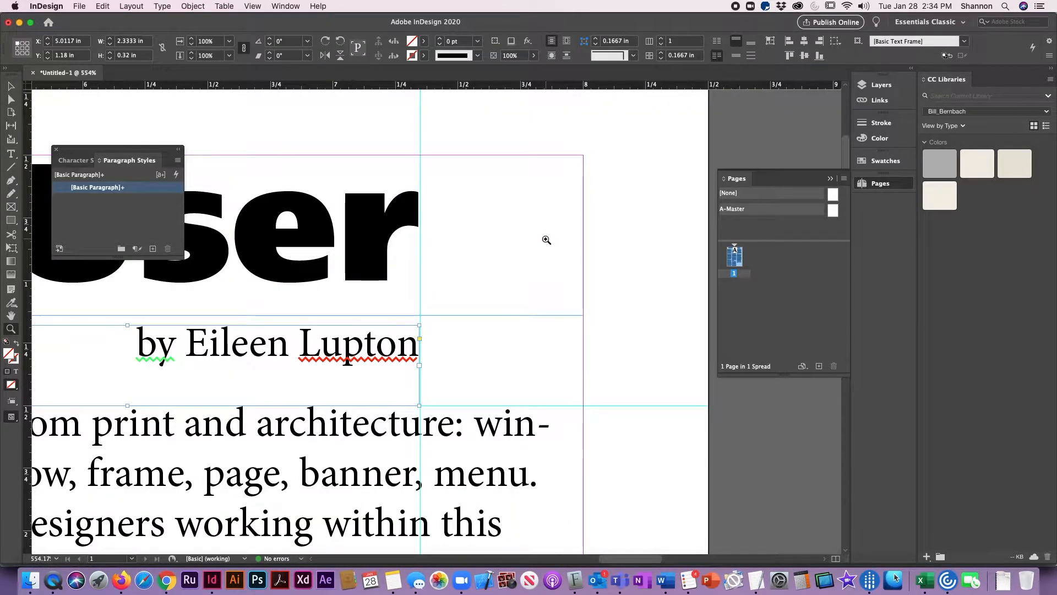
- Set the byline text in Frutiger LT Std 56 Italic
click(10, 87)
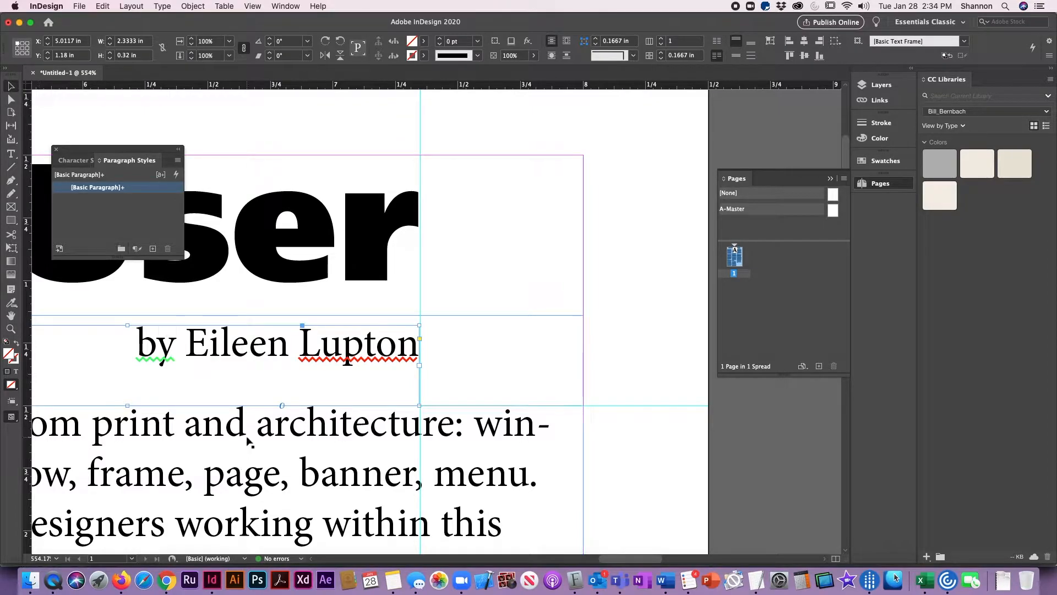
triple_click(255, 340)
key(super+6)
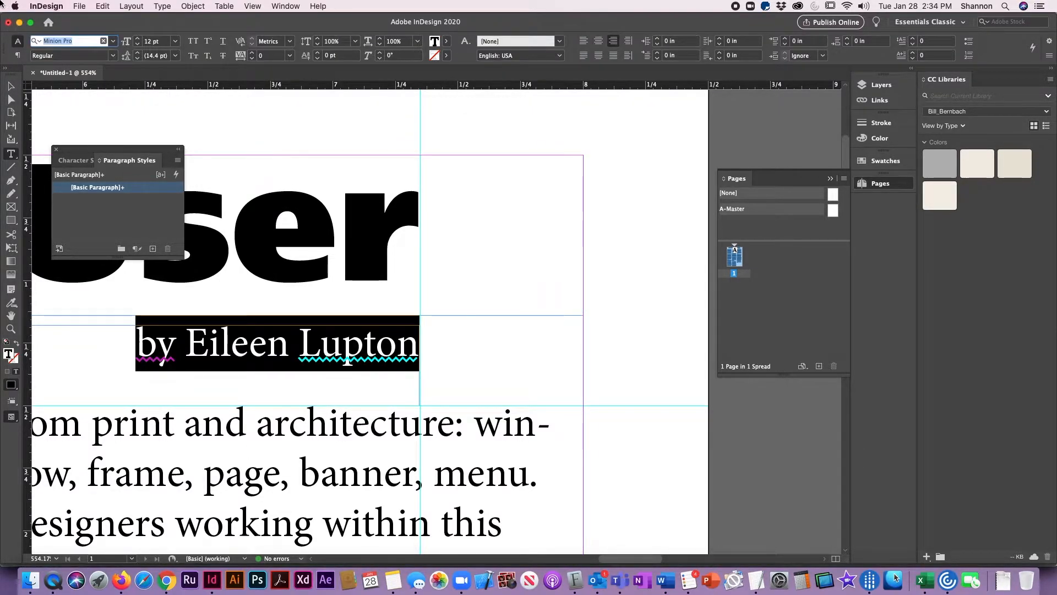
text(frut)
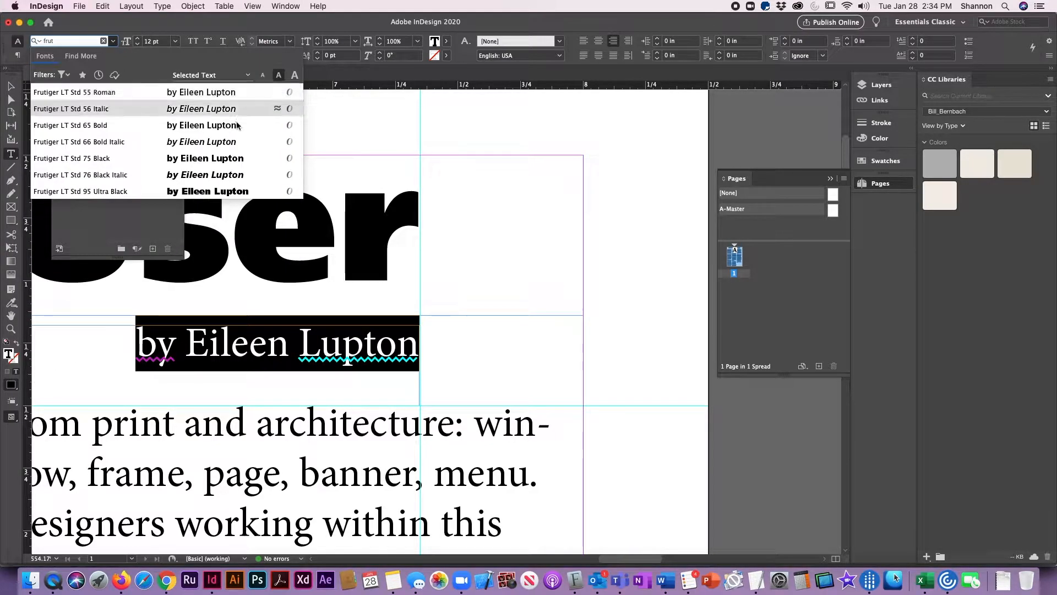
click(105, 108)
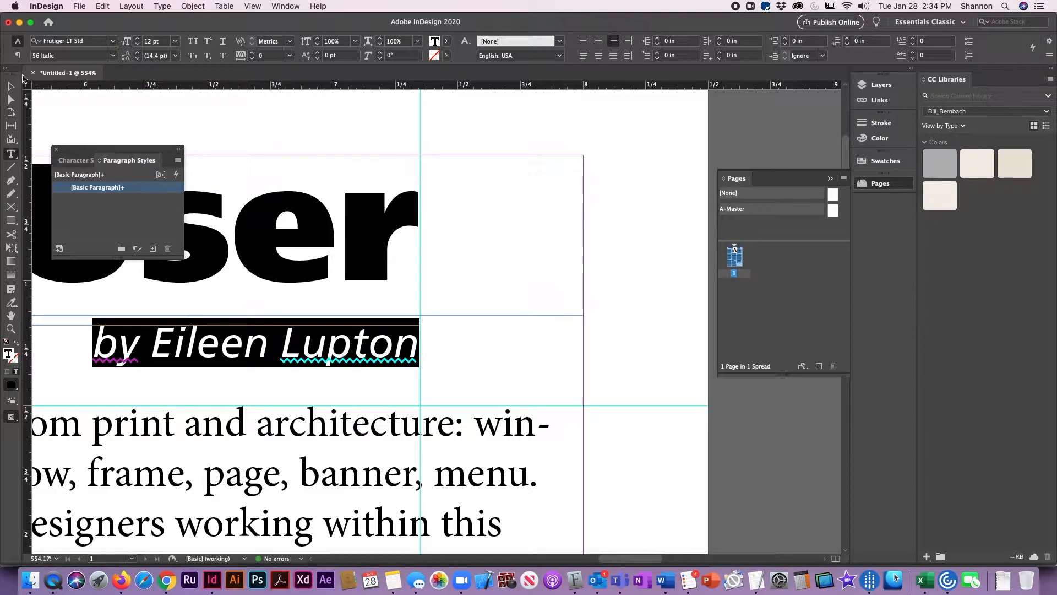
click(9, 86)
click(625, 253)
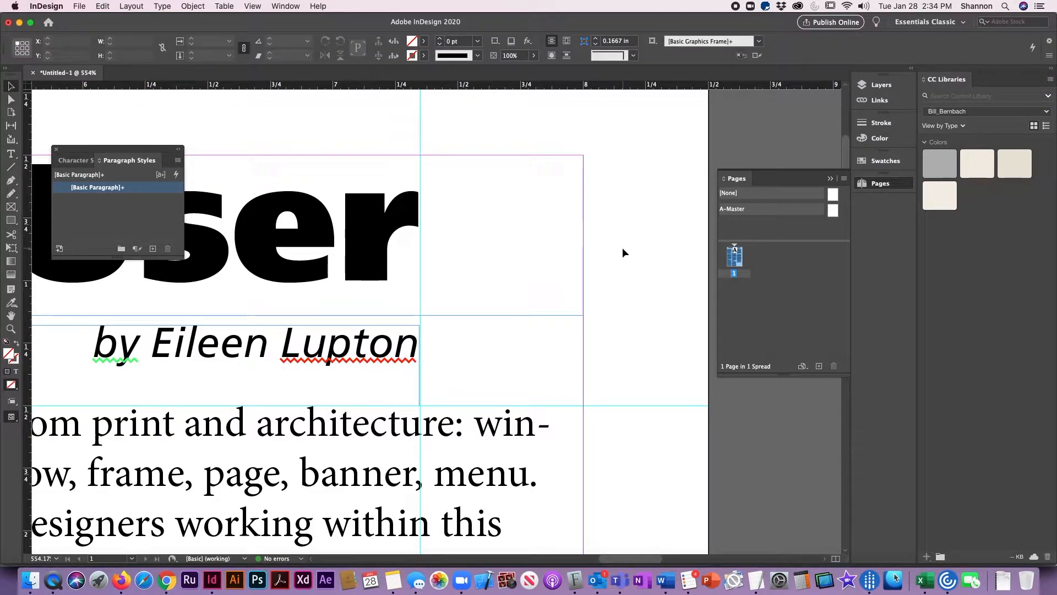
key(super+0)
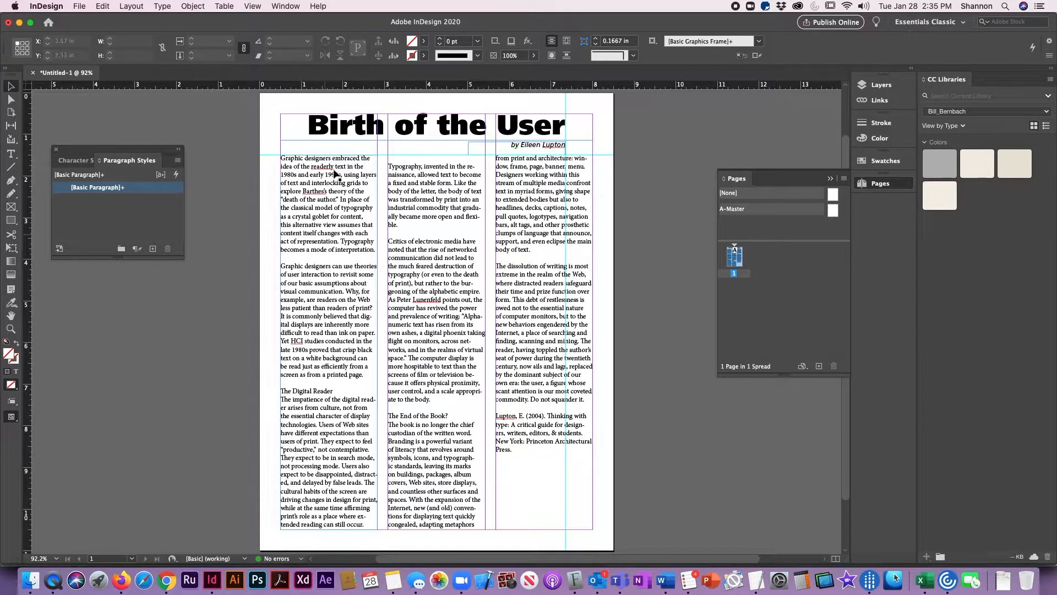
click(378, 126)
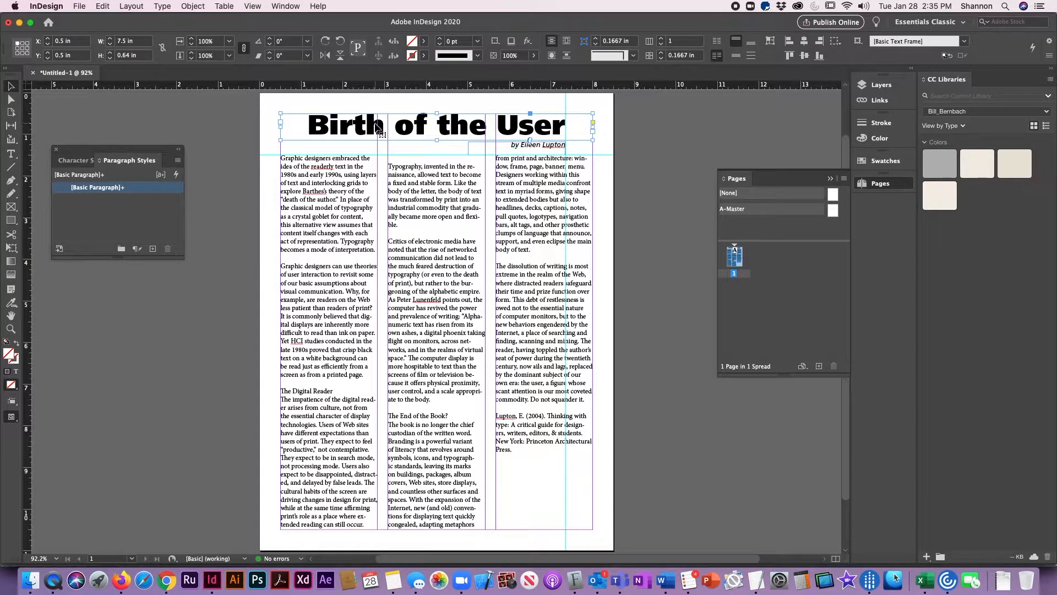
click(317, 227)
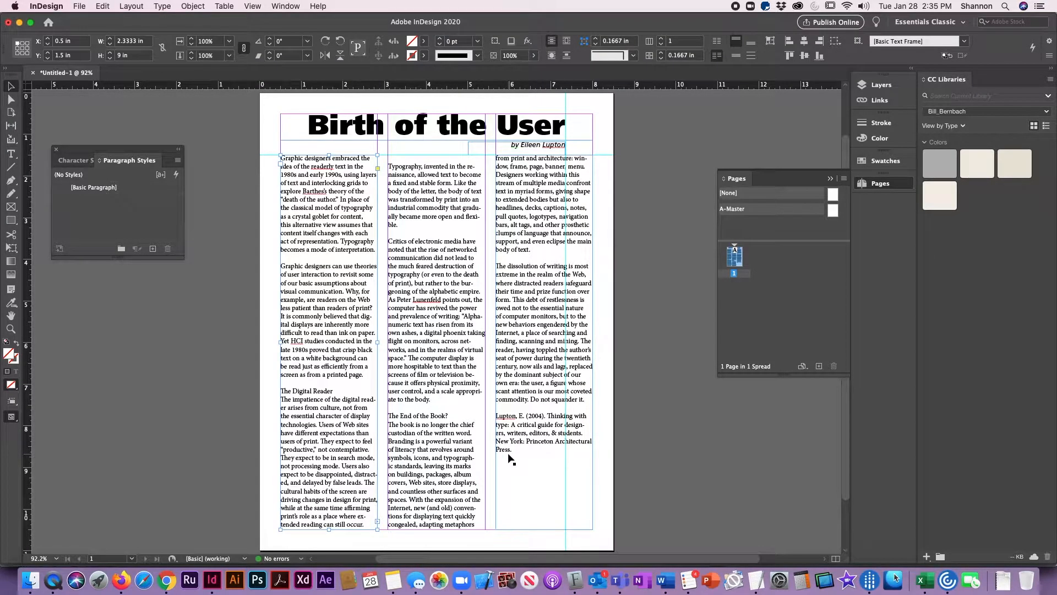
double_click(337, 216)
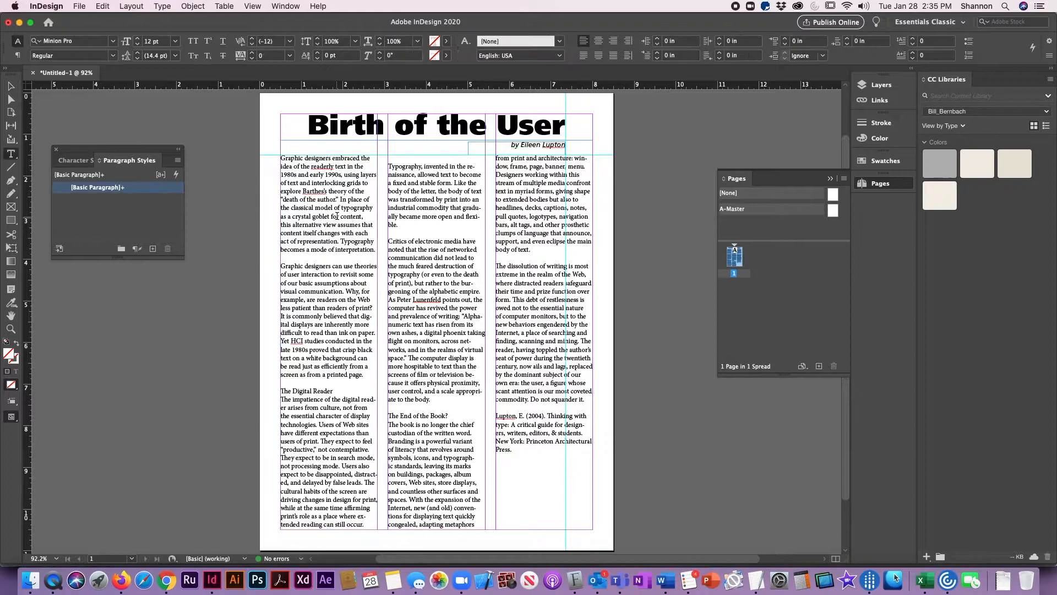
drag(358, 175, 367, 250)
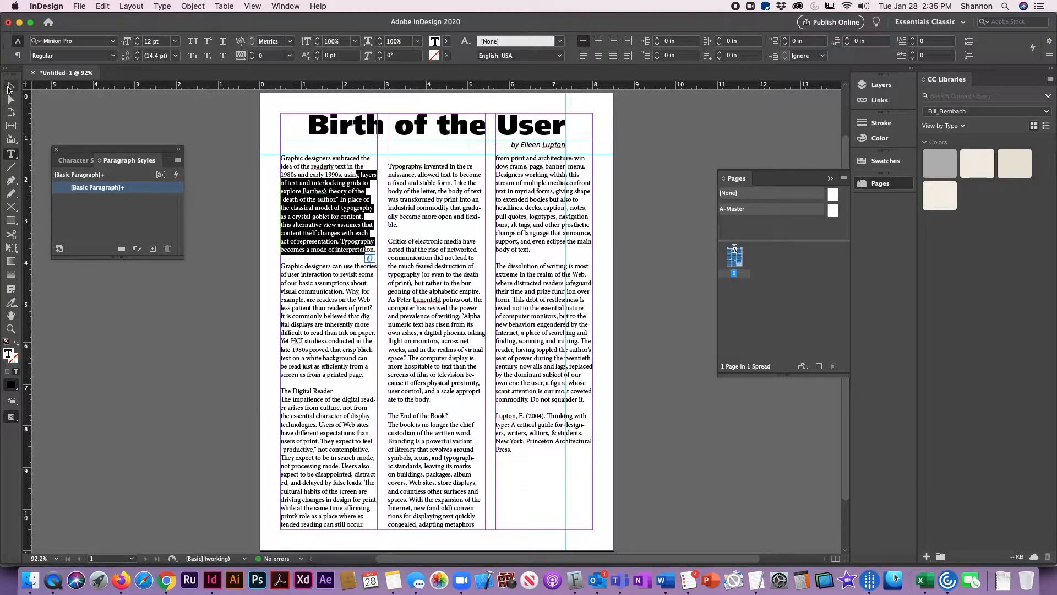
click(10, 87)
click(140, 294)
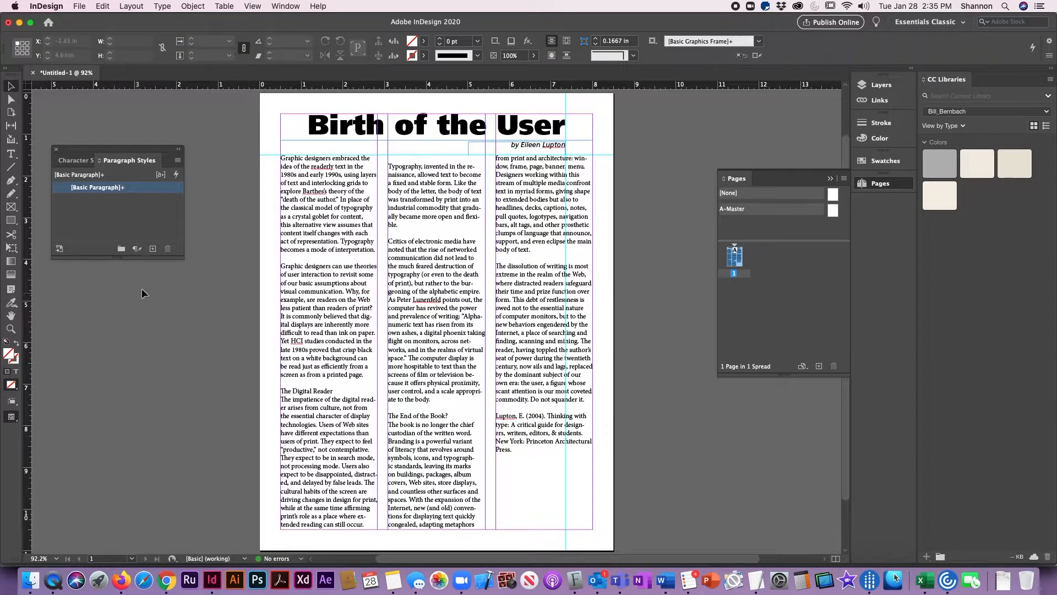
- Create a new paragraph style named "Body Copy"
click(137, 249)
click(62, 203)
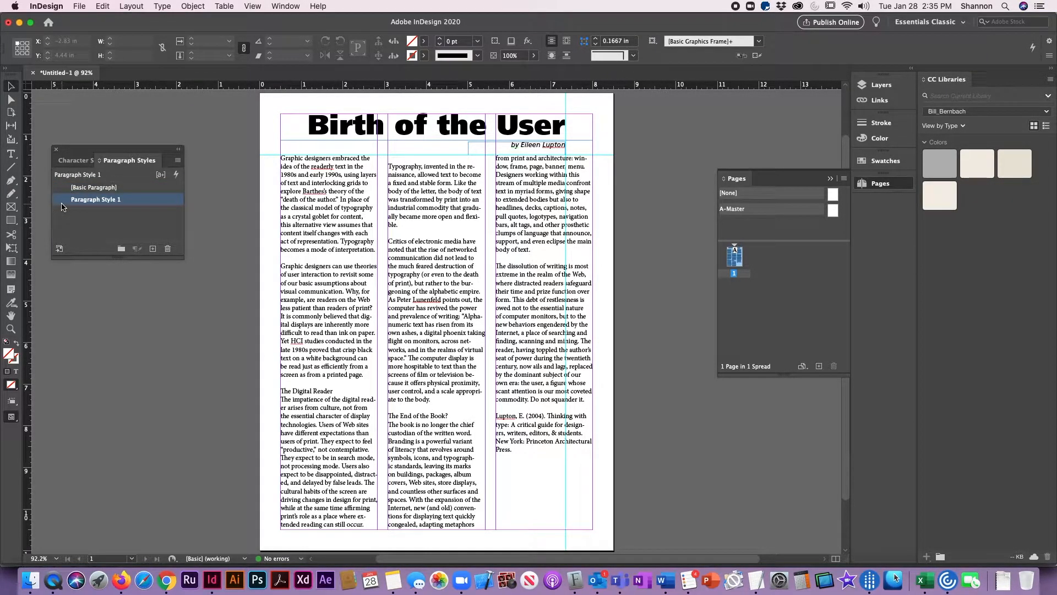
double_click(61, 204)
drag(207, 62, 361, 113)
text(Body Copy)
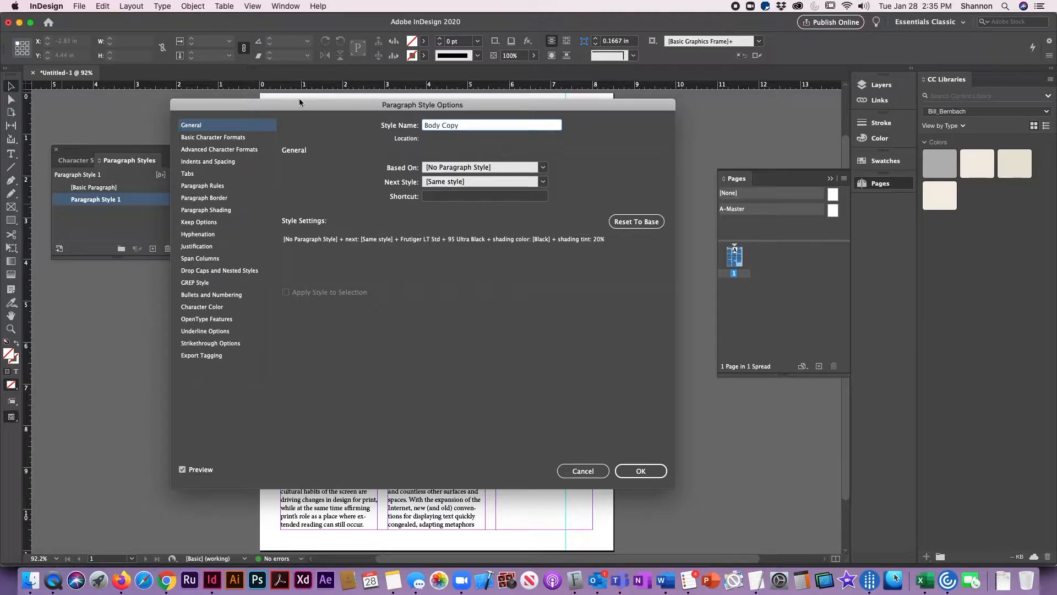
- Set the Body Copy style's font to Baskerville Regular with 14 pt leading and accept the style options
click(237, 138)
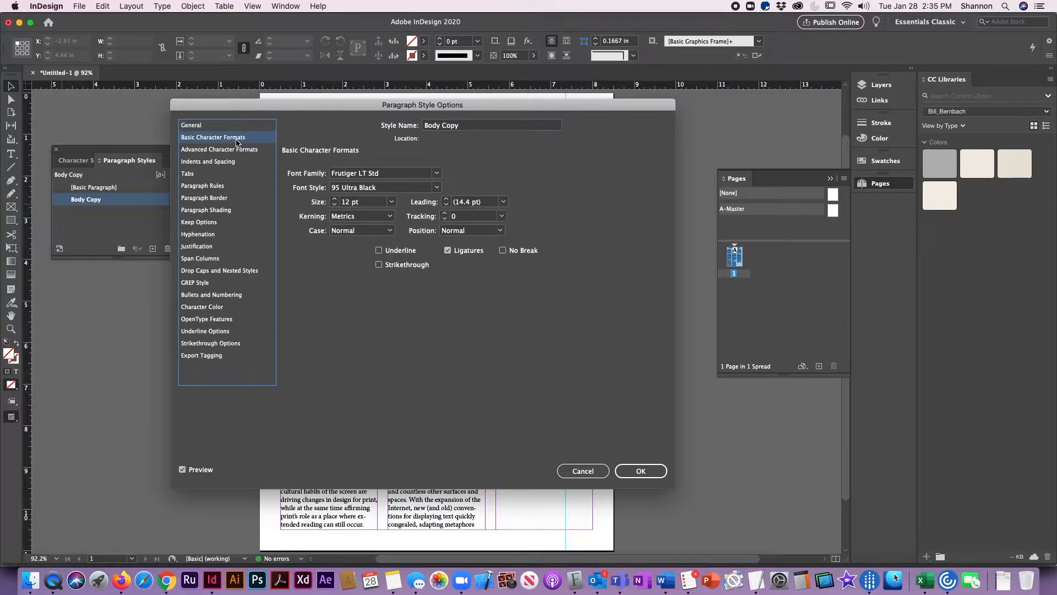
click(437, 174)
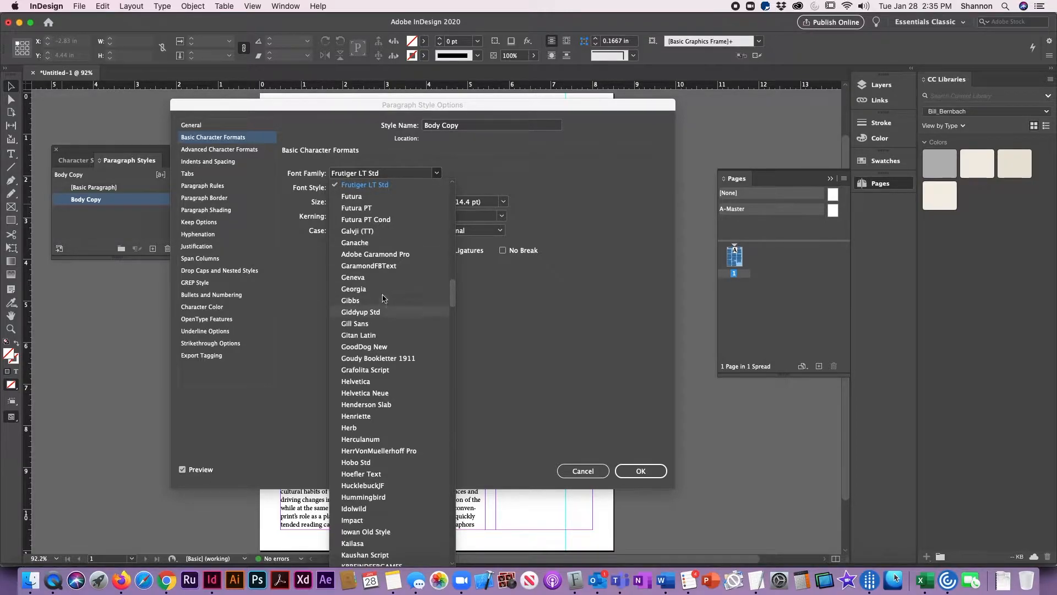
scroll(370, 392, down, 5)
scroll(370, 395, up, 20)
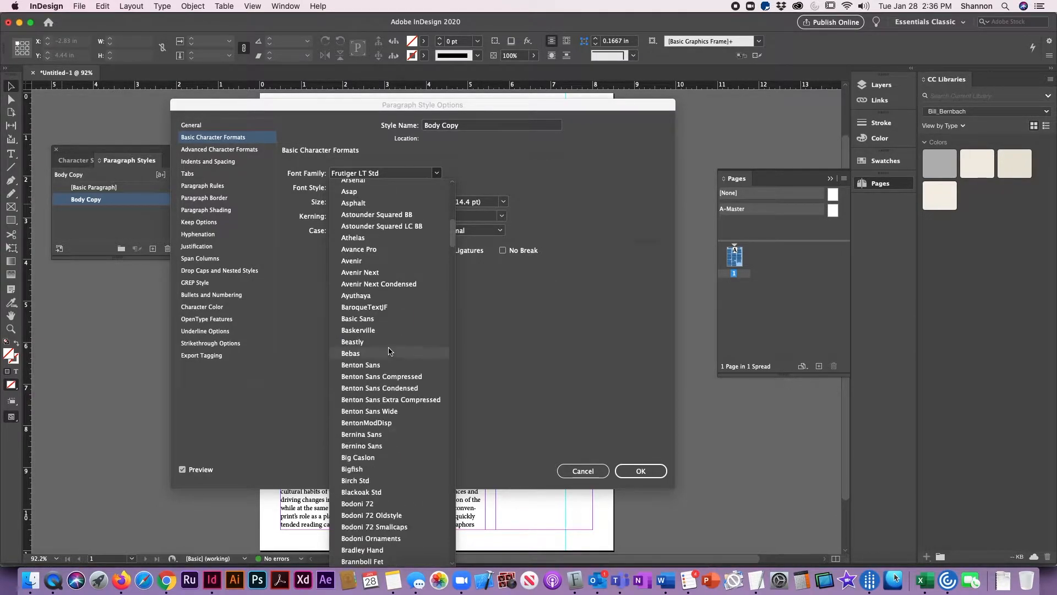
click(394, 330)
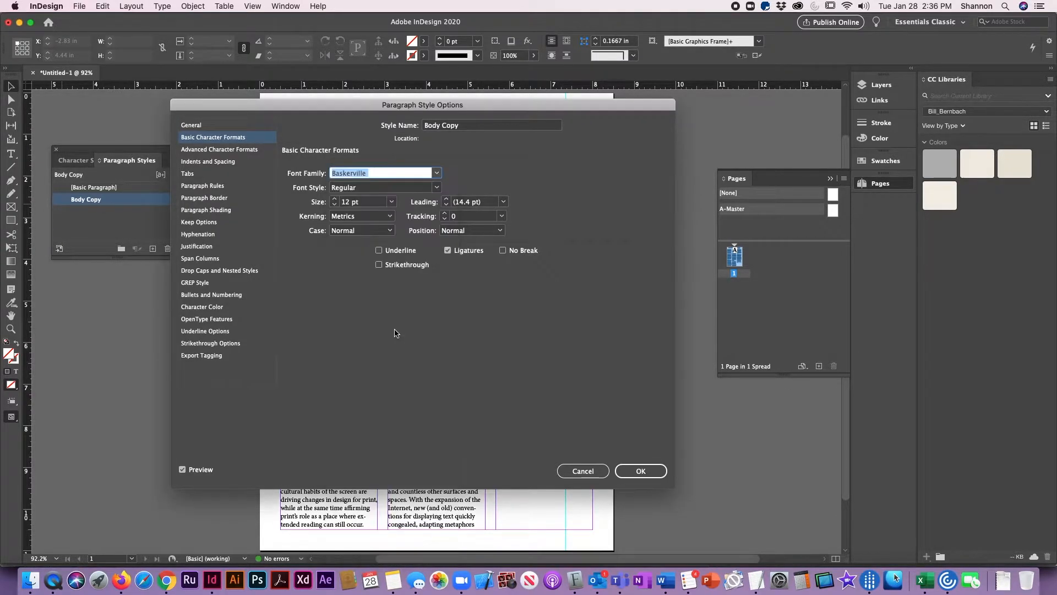
click(478, 201)
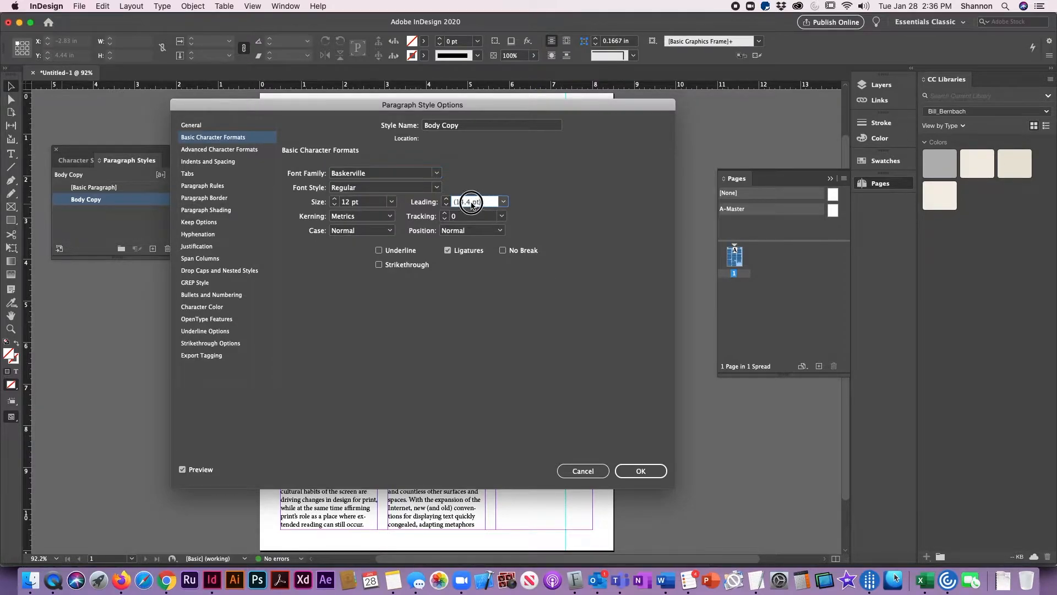
text(14)
click(644, 472)
click(643, 471)
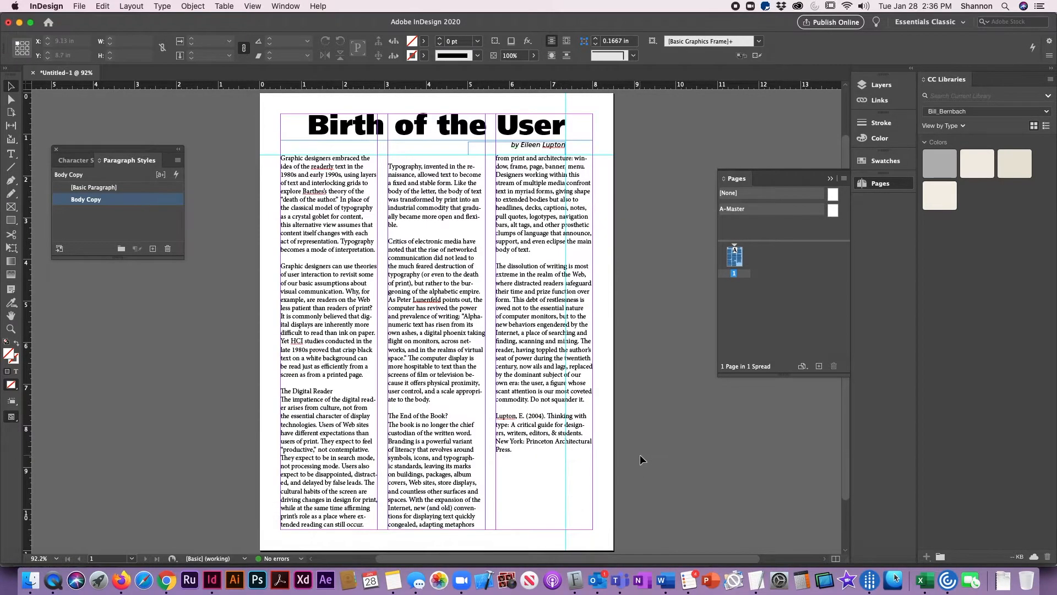
- Apply the Body Copy style to all of the article text in the three threaded columns, then deselect the frames
click(282, 221)
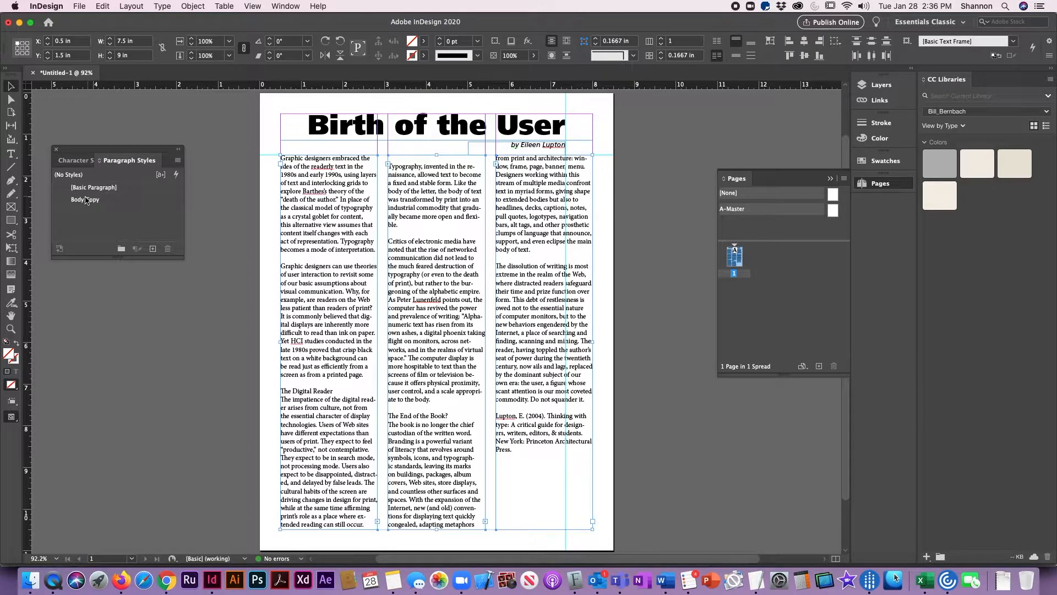
click(66, 202)
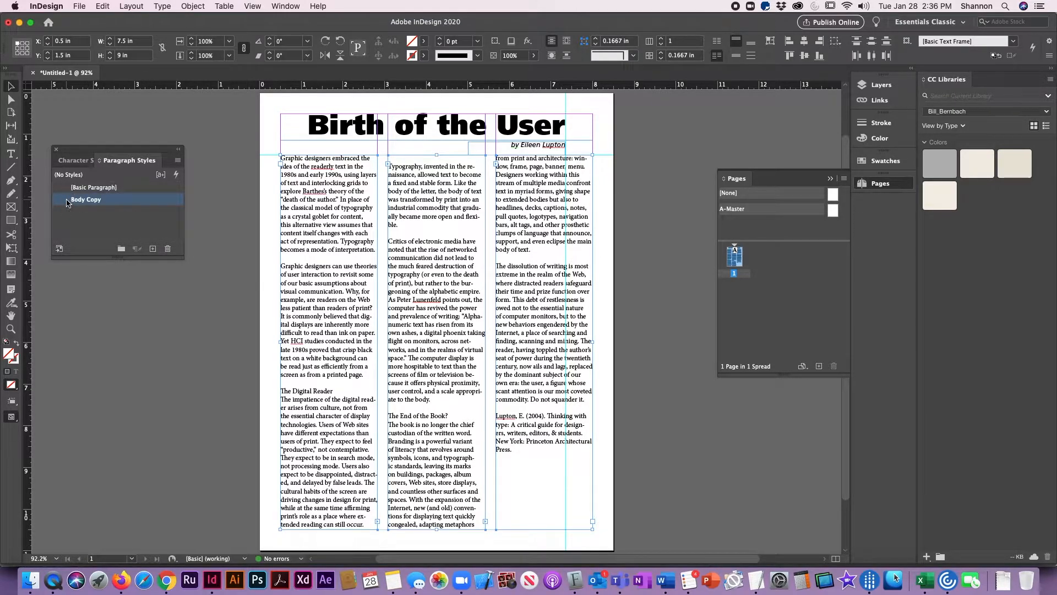
double_click(319, 190)
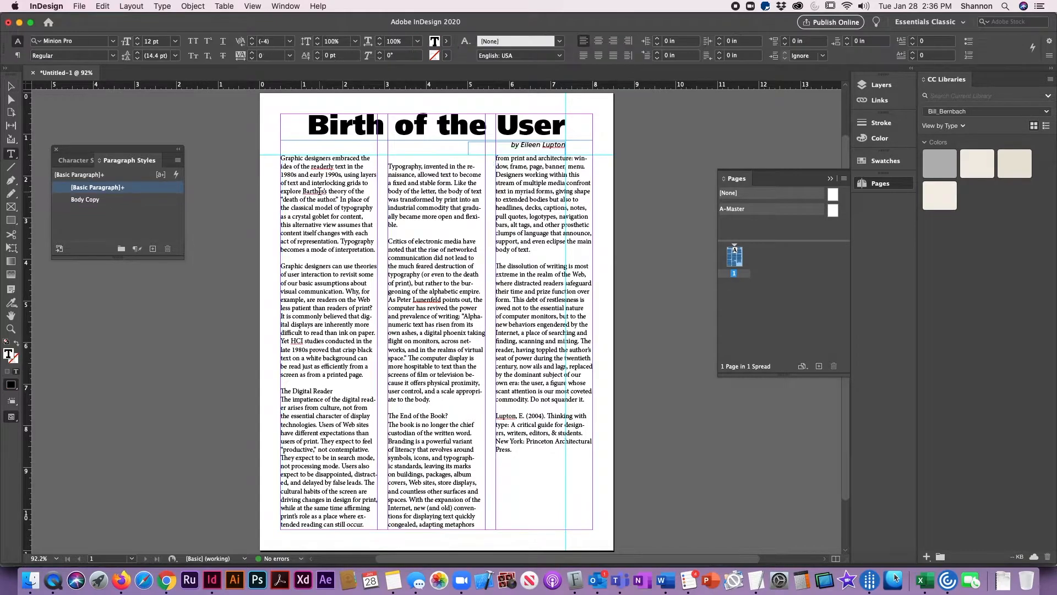
key(super+a)
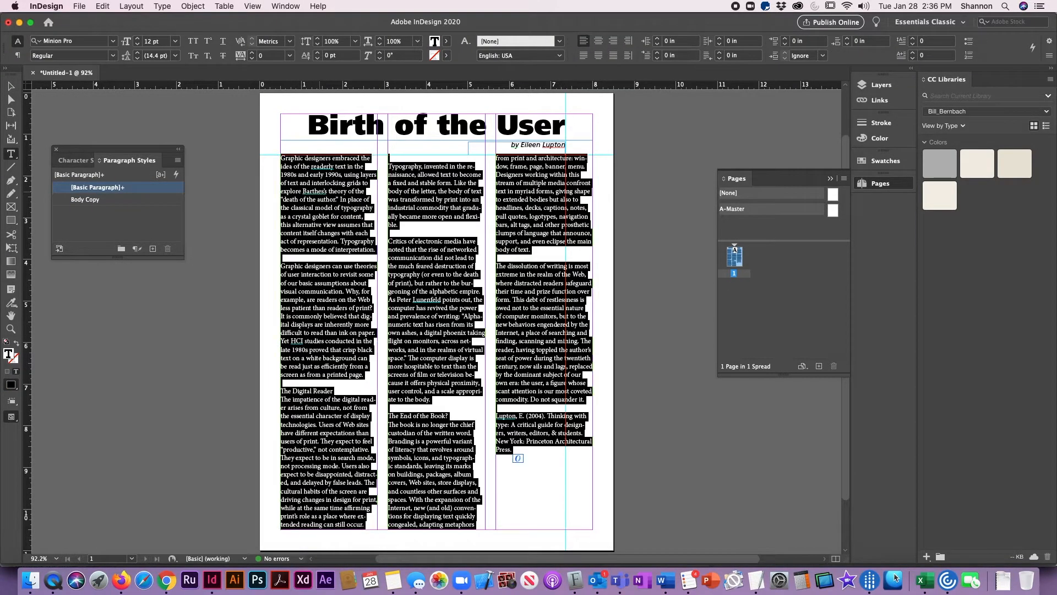
click(69, 204)
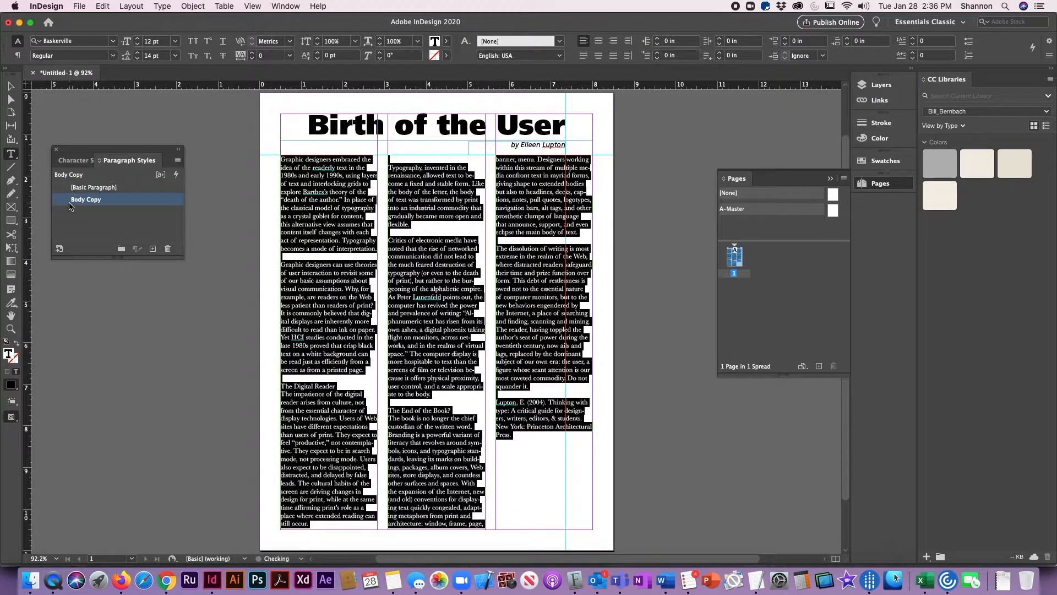
click(10, 87)
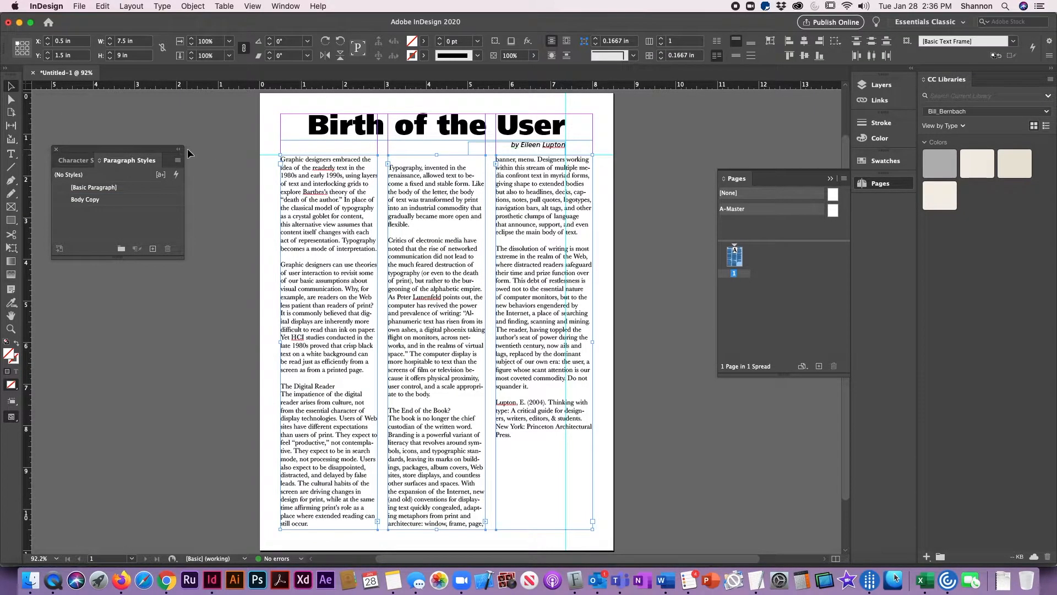
click(202, 134)
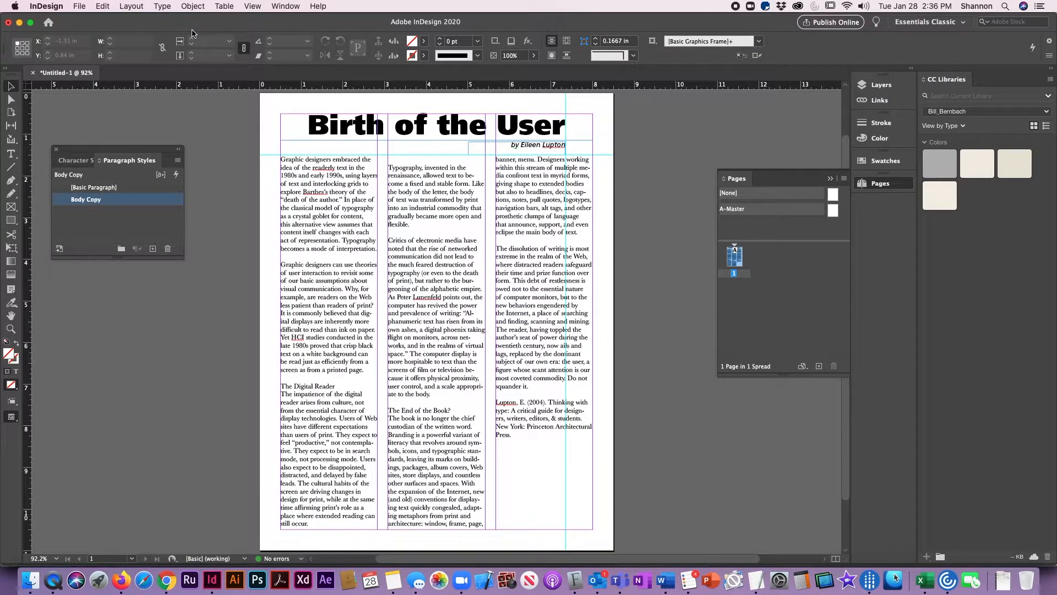
- Check the vertical position of the first column's frame and of the horizontal guide along its top edge
click(336, 198)
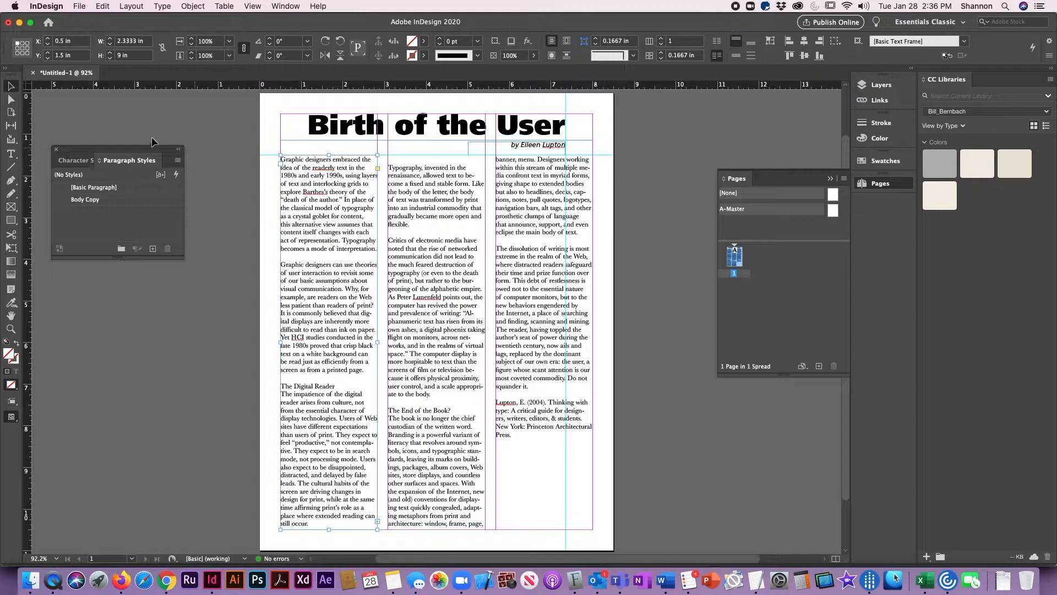
drag(128, 151, 148, 190)
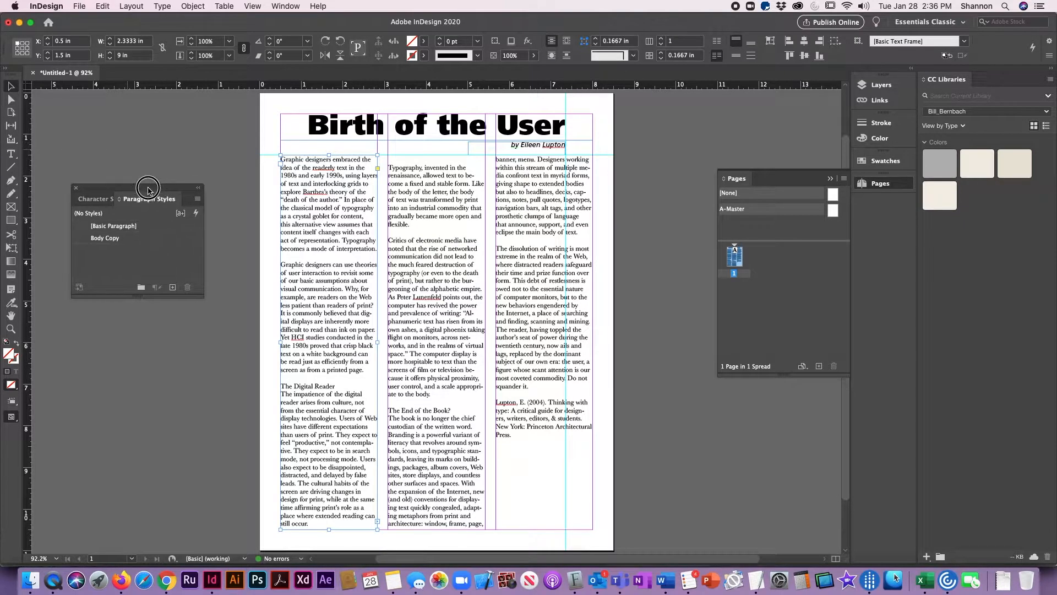
click(264, 158)
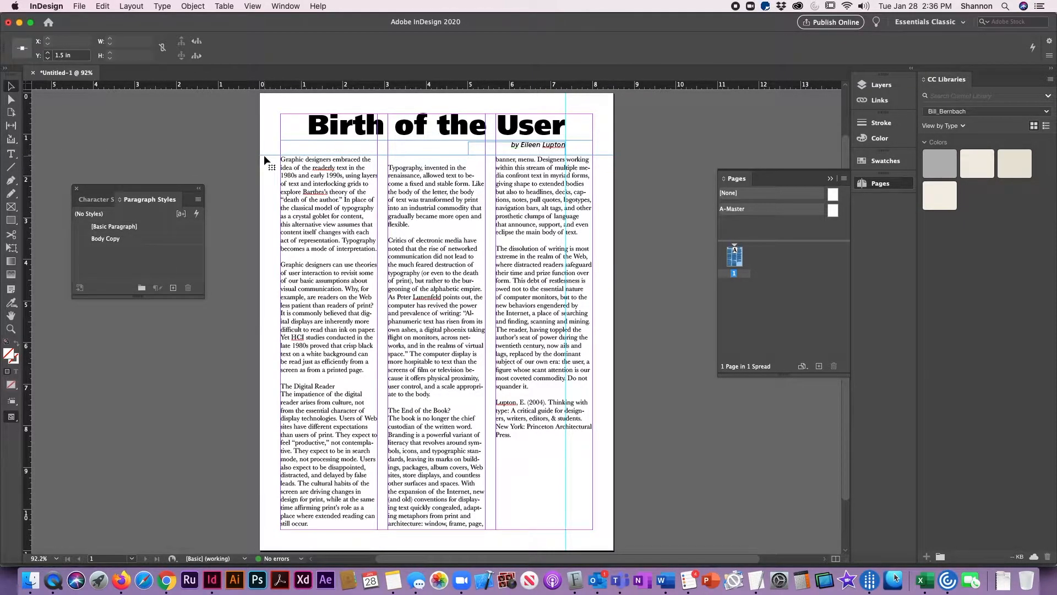
click(106, 239)
- Set the baseline grid preferences to start at 1.5 in relative to Top of Page, with an increment every 14 pt
click(46, 6)
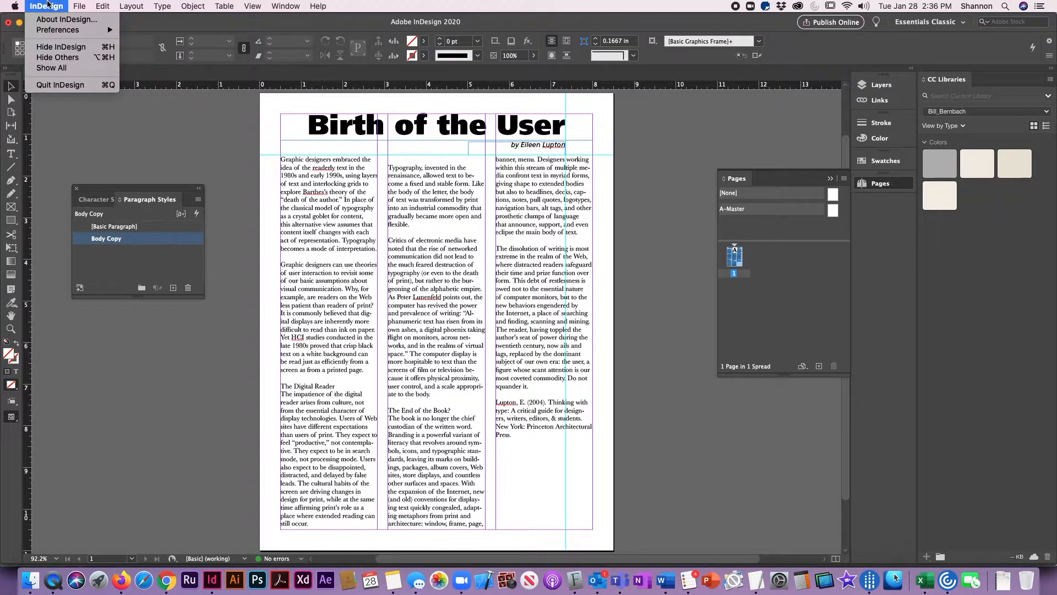
mouse_move(59, 34)
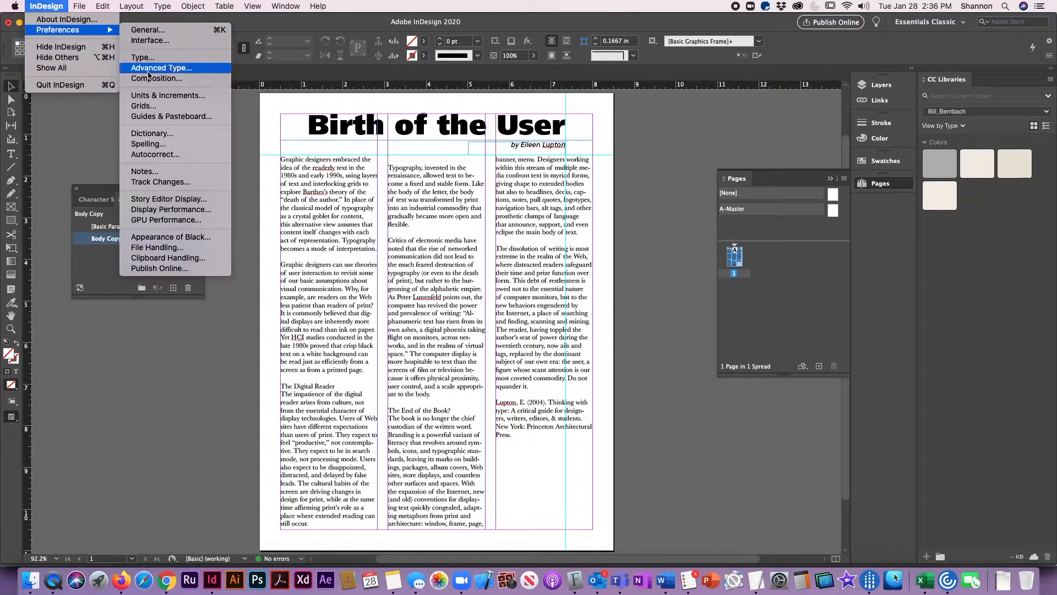
click(154, 110)
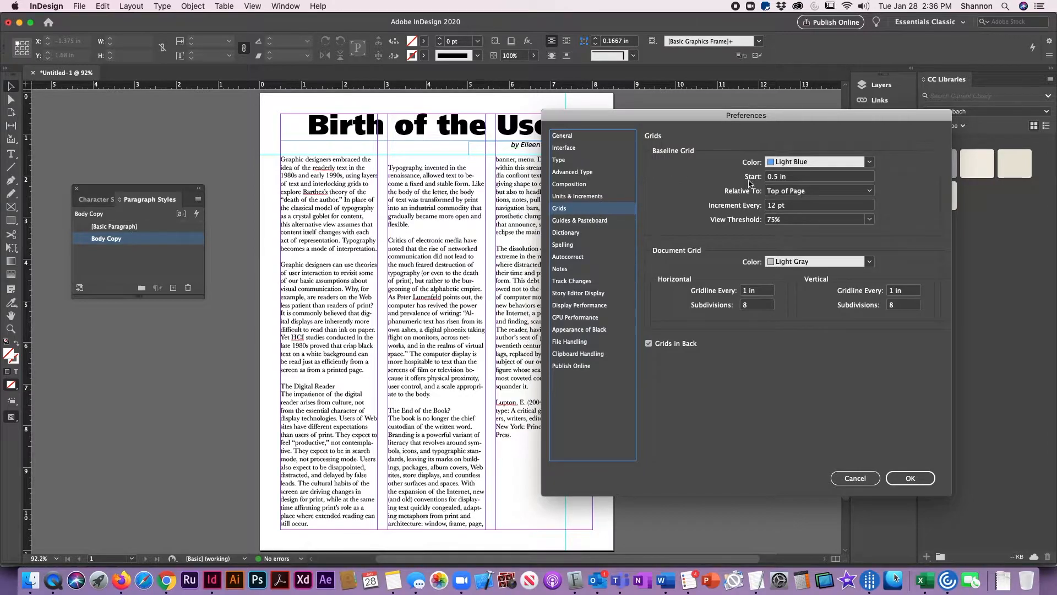
drag(771, 177, 758, 177)
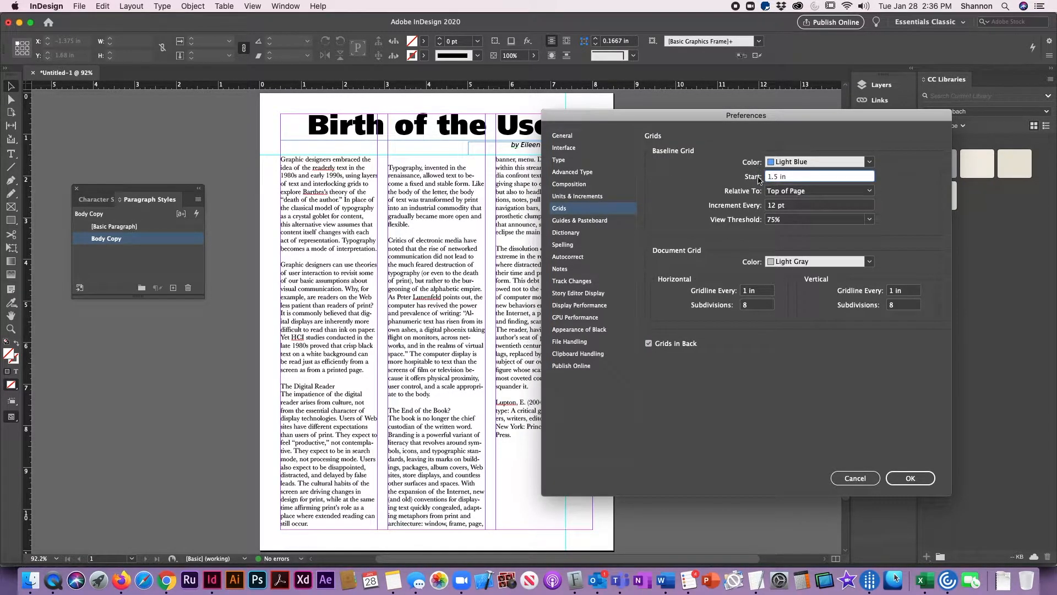
click(805, 190)
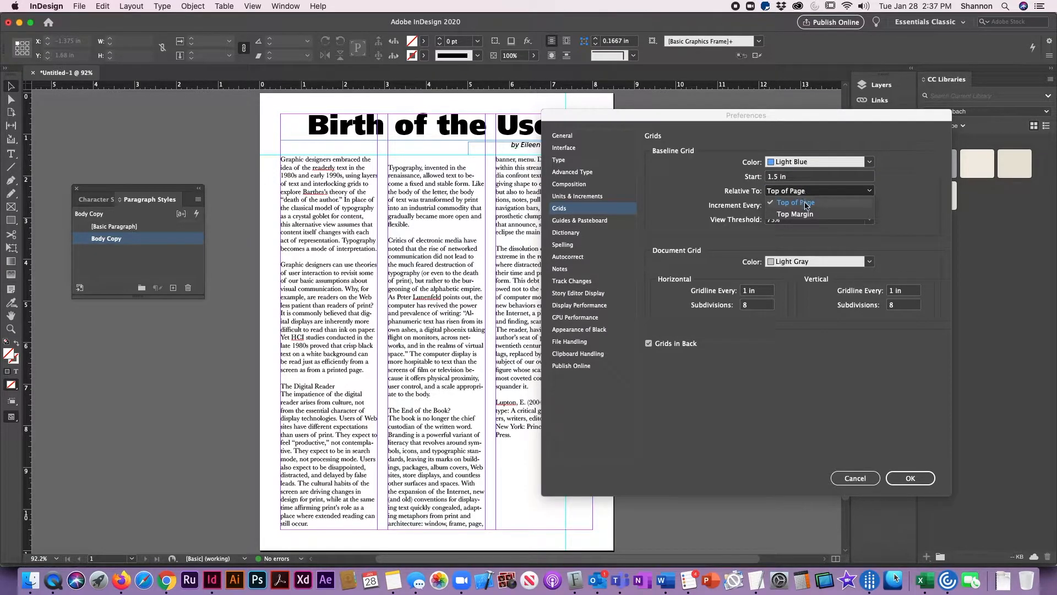
click(805, 203)
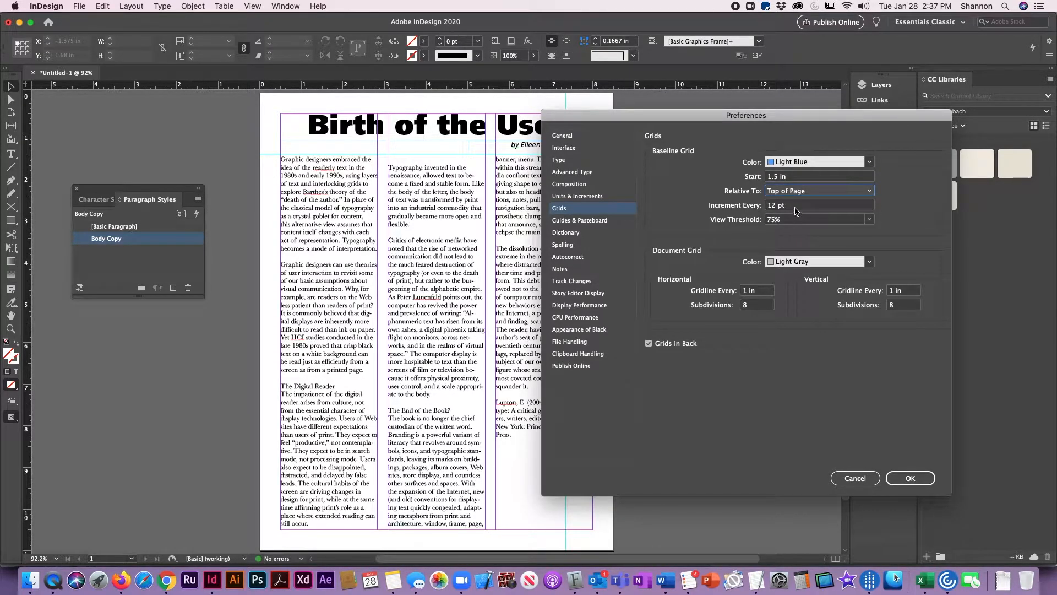
key(Tab)
text(1)
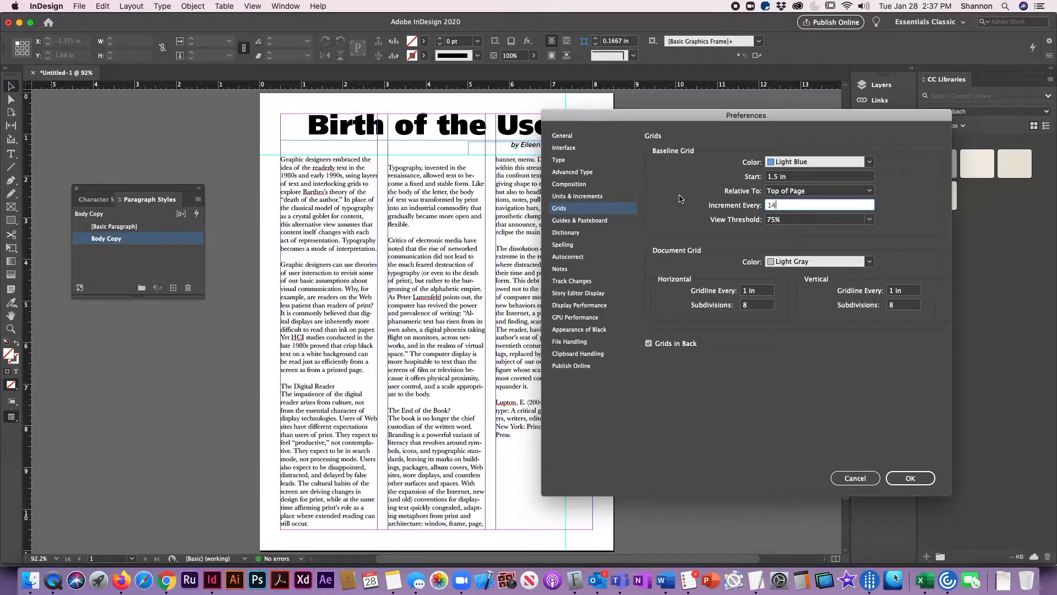
- Turn off Grids in Back, lower the baseline grid's view threshold, and accept the preferences
click(649, 343)
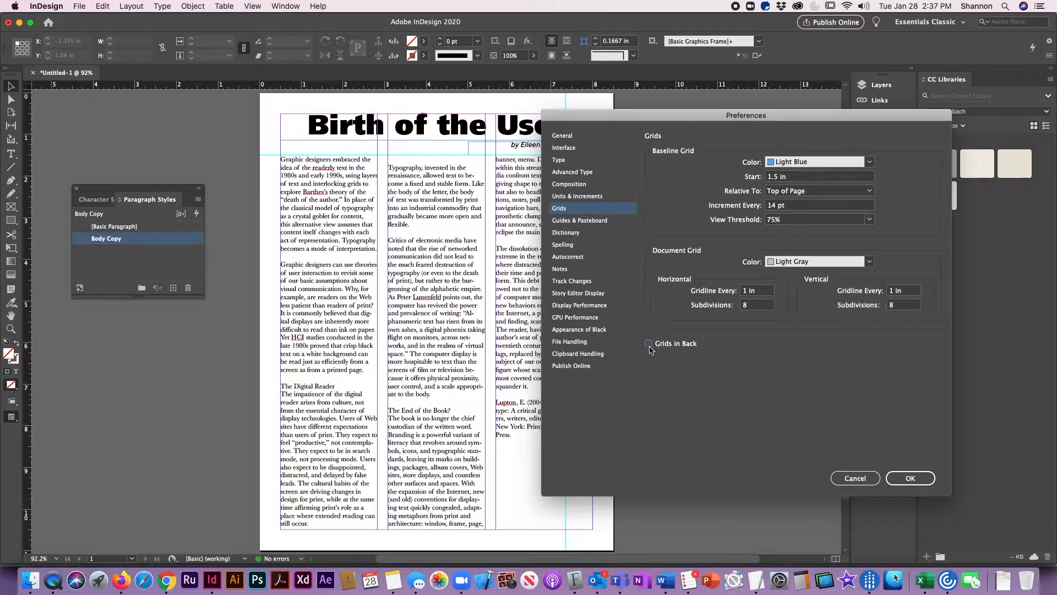
click(805, 220)
text(60)
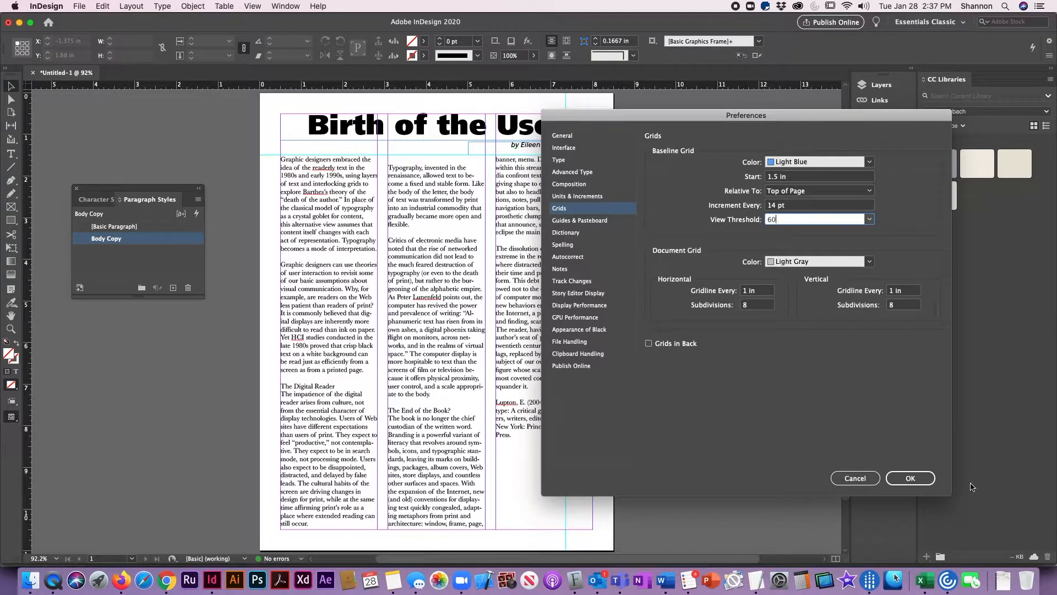
click(911, 478)
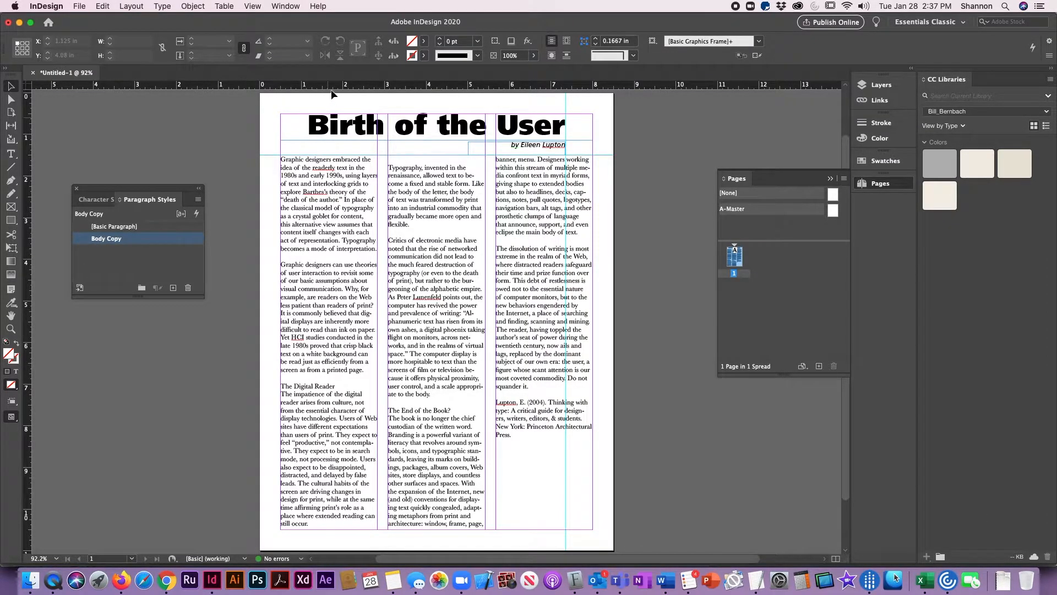
- Show the baseline grid on the page
click(251, 7)
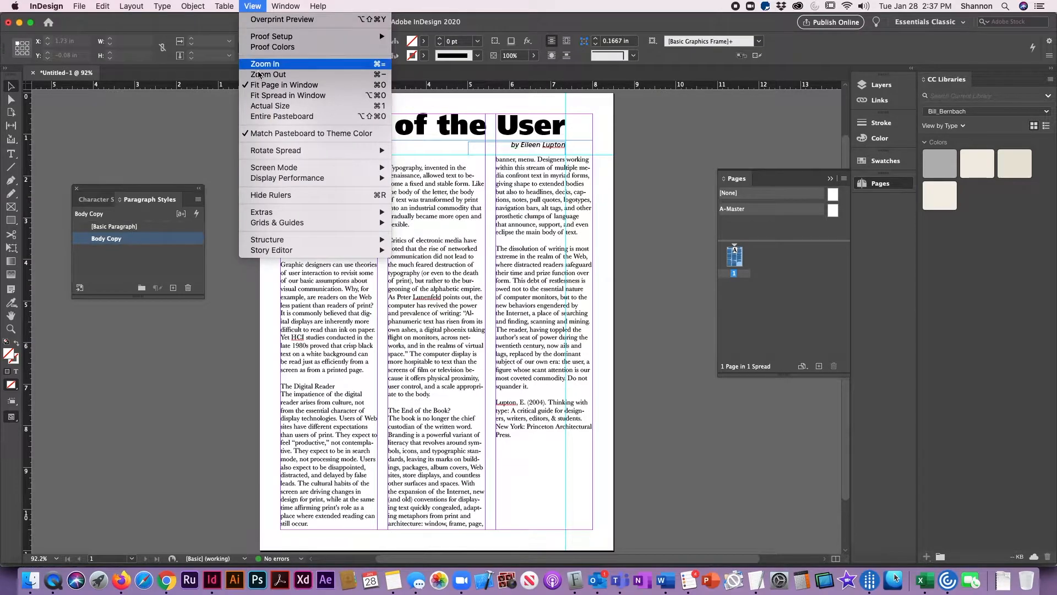
mouse_move(292, 225)
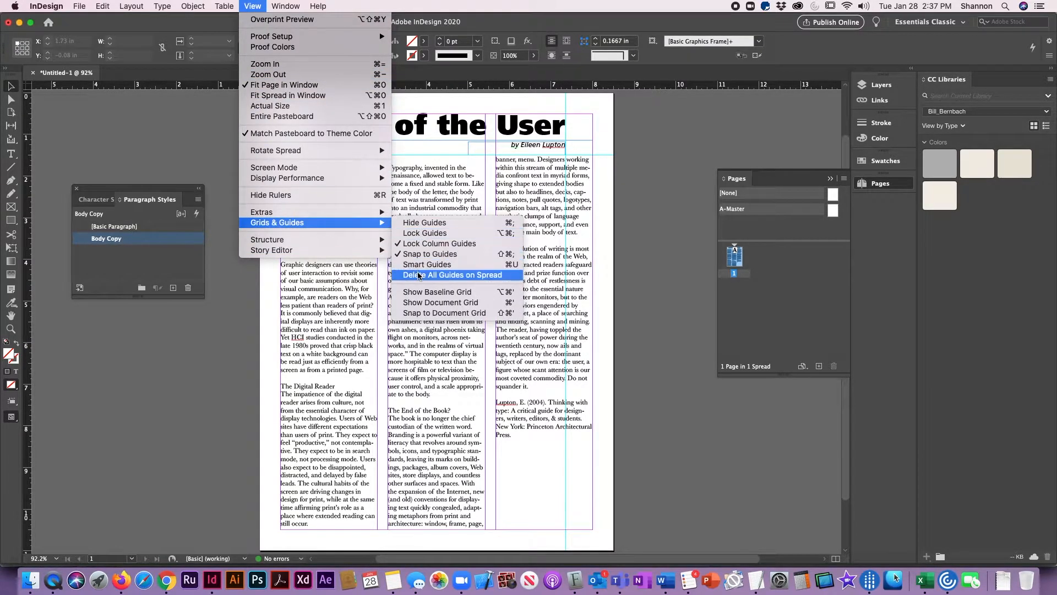
click(421, 295)
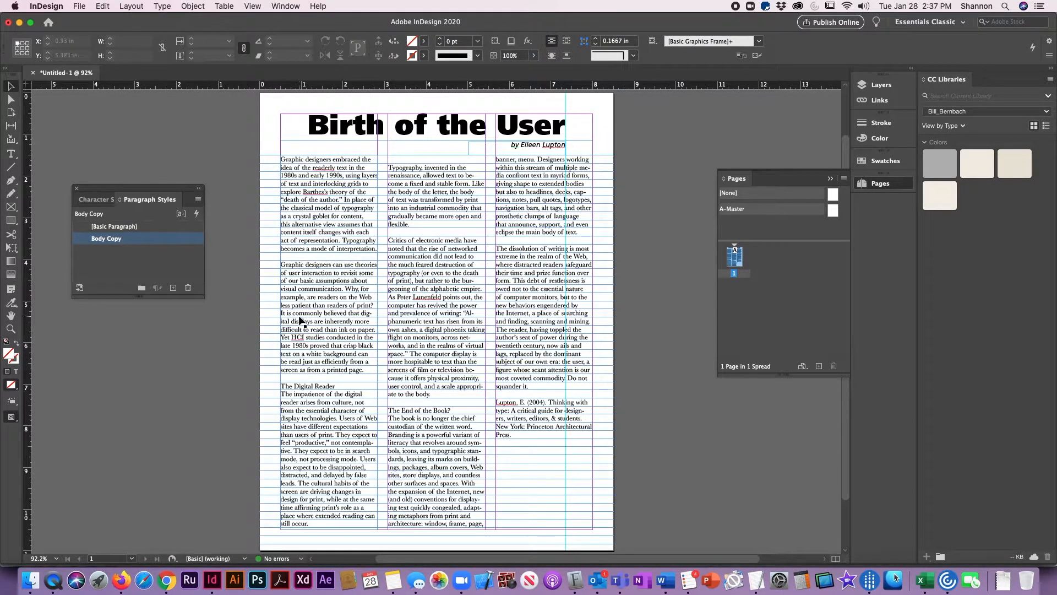
- Set the Body Copy style's Align to Grid option to All Lines
double_click(86, 243)
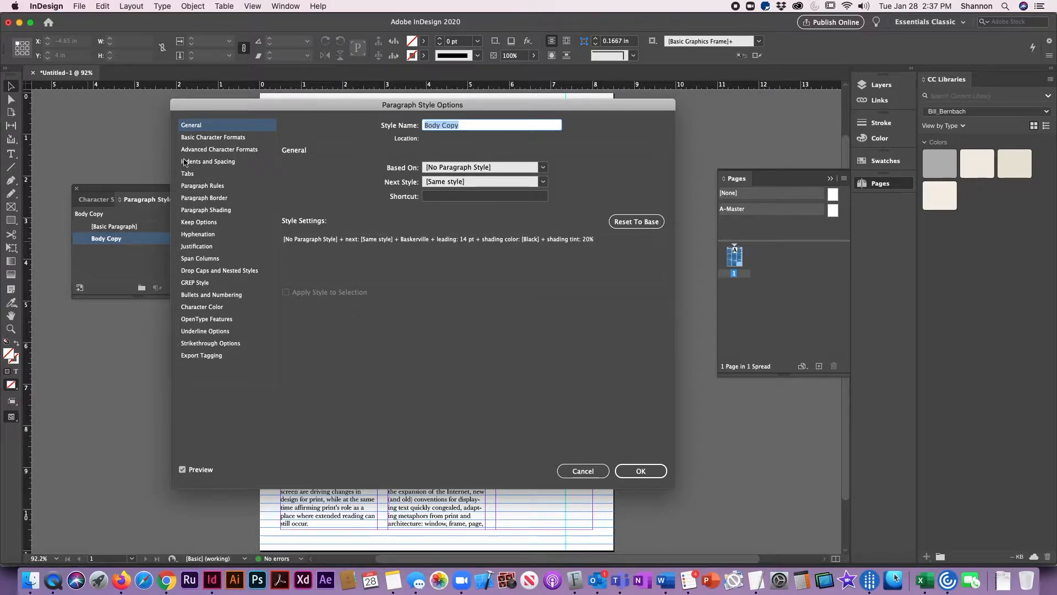
click(213, 139)
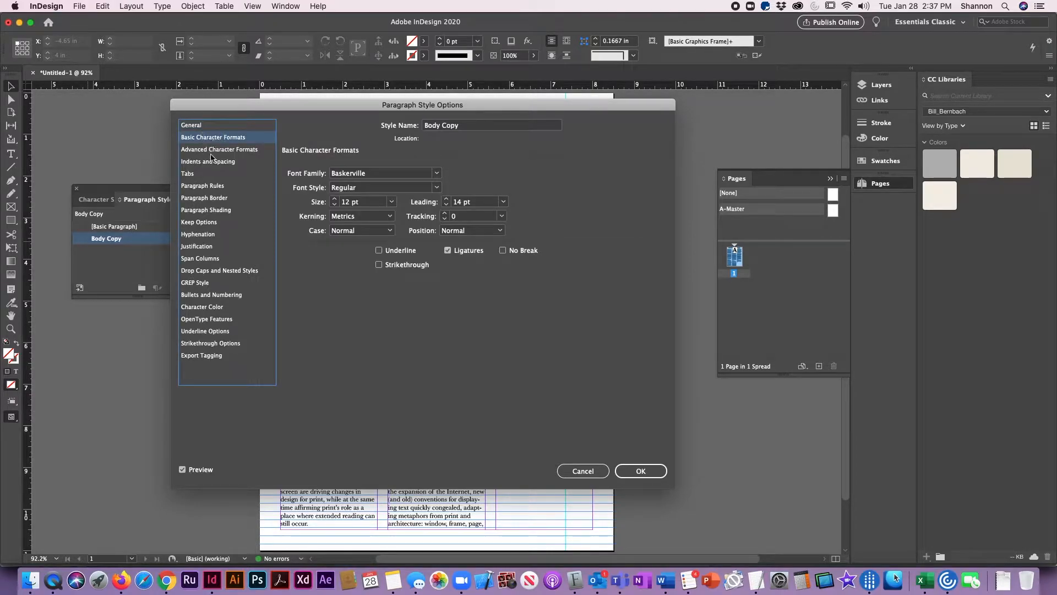
click(212, 154)
click(213, 163)
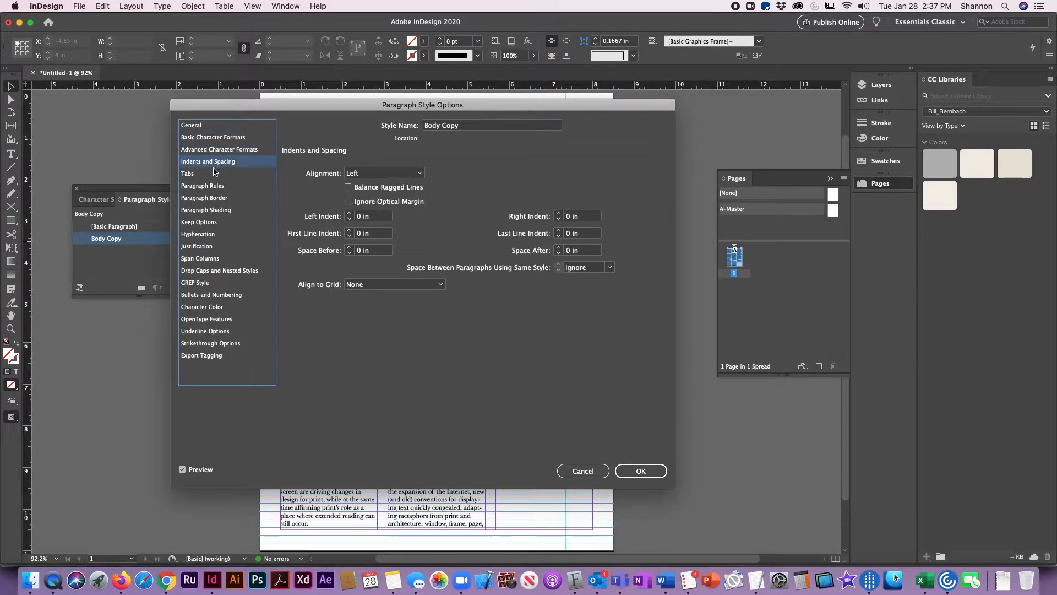
click(358, 285)
click(370, 307)
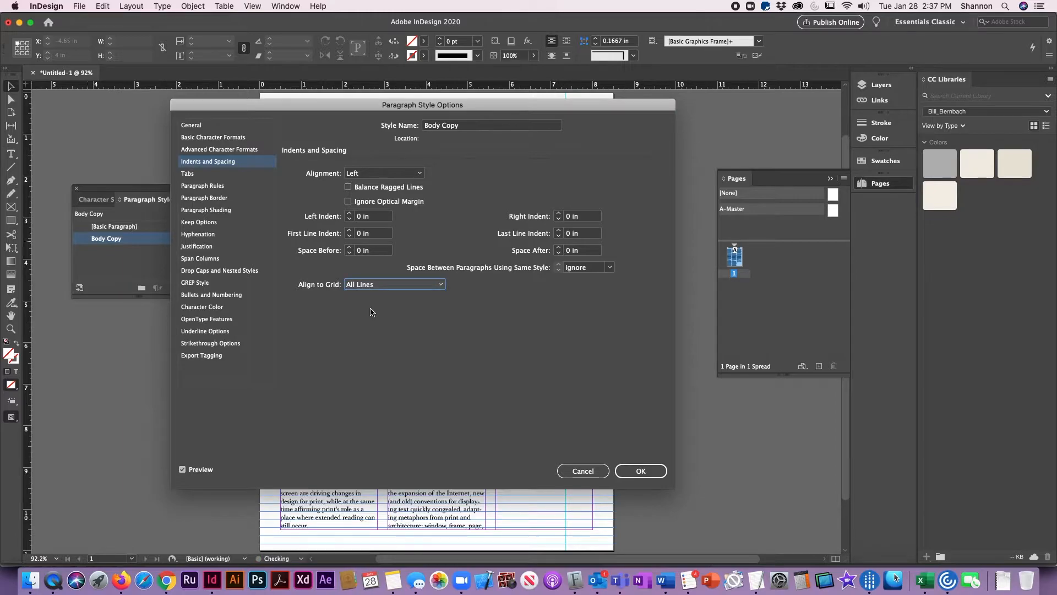
- Accept the Body Copy style changes and create a new paragraph style named Subheader from the "Birth of the User" headline
click(641, 471)
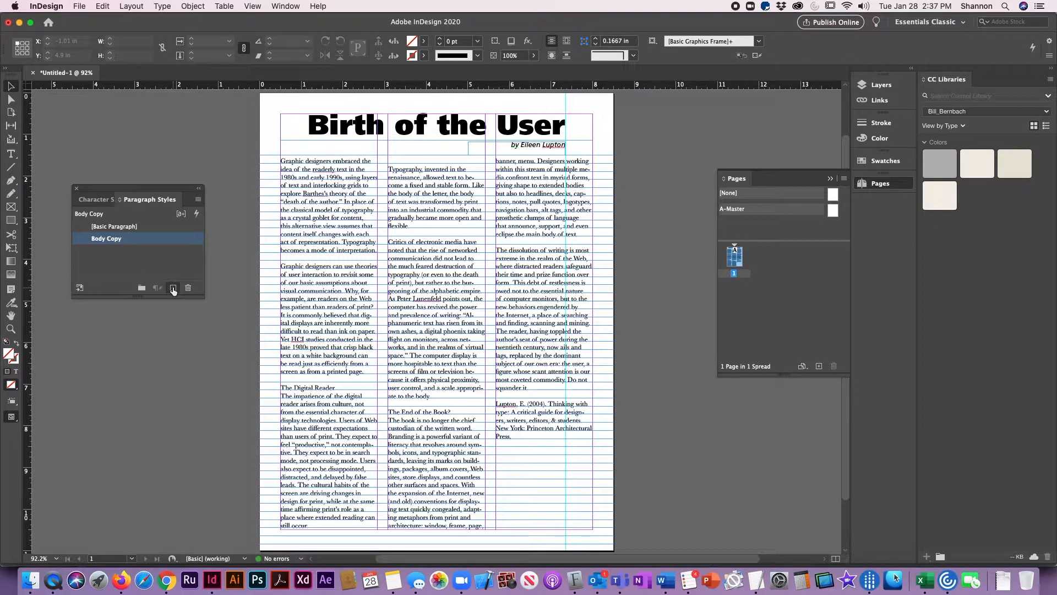
click(338, 133)
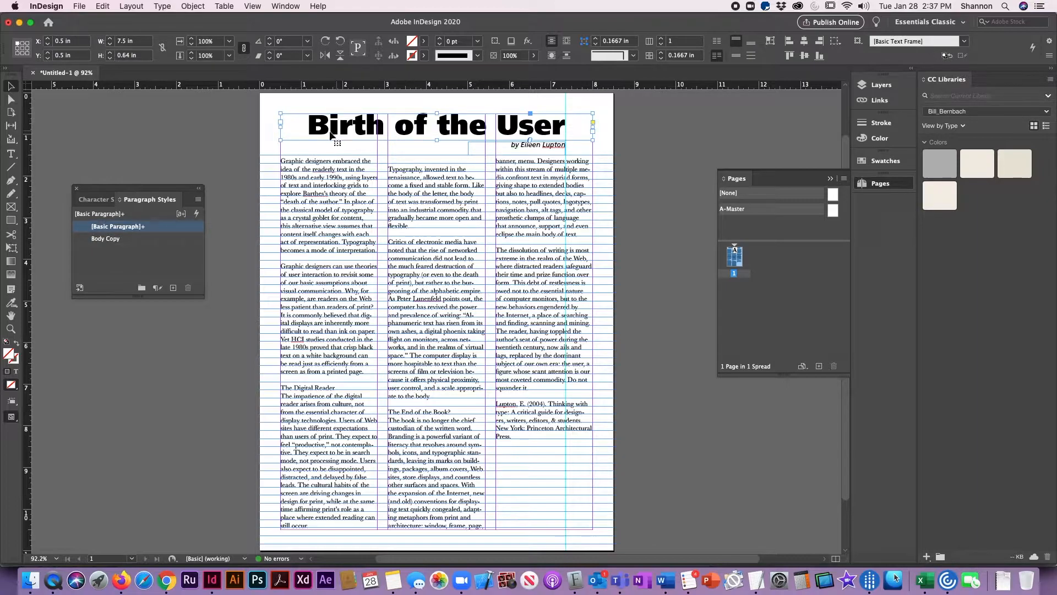
click(173, 288)
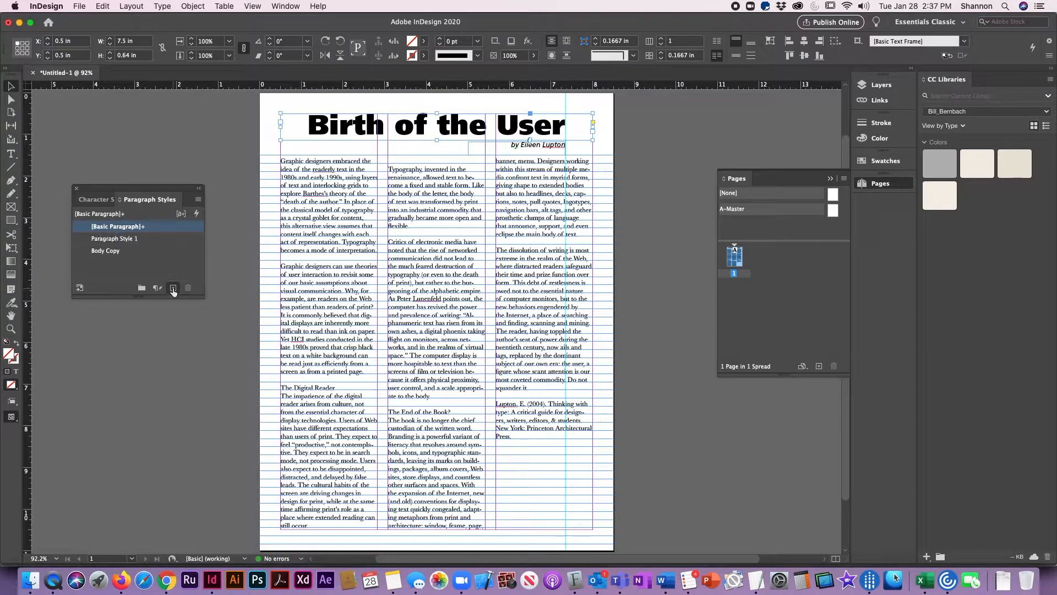
click(79, 241)
double_click(80, 242)
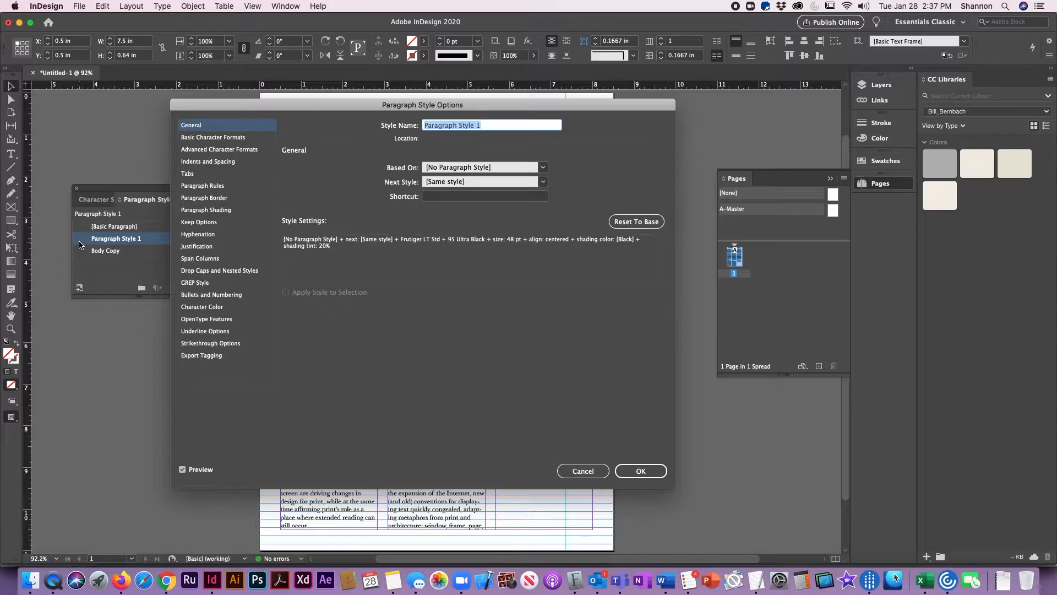
text(Su)
- Set the Subheader style's basic character formats to the 75 Black font style at 16 pt
click(204, 137)
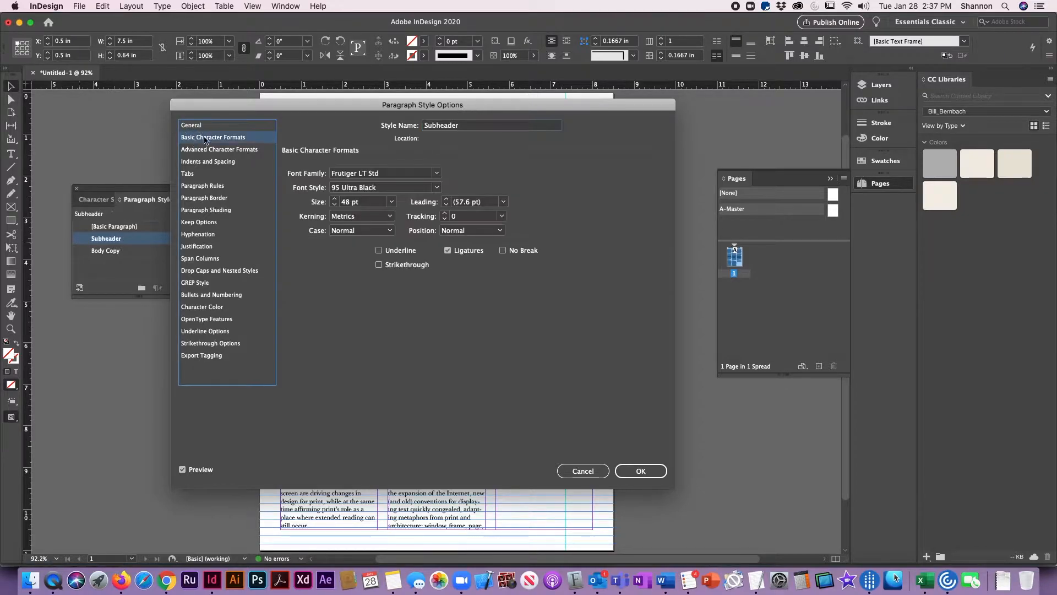
click(437, 188)
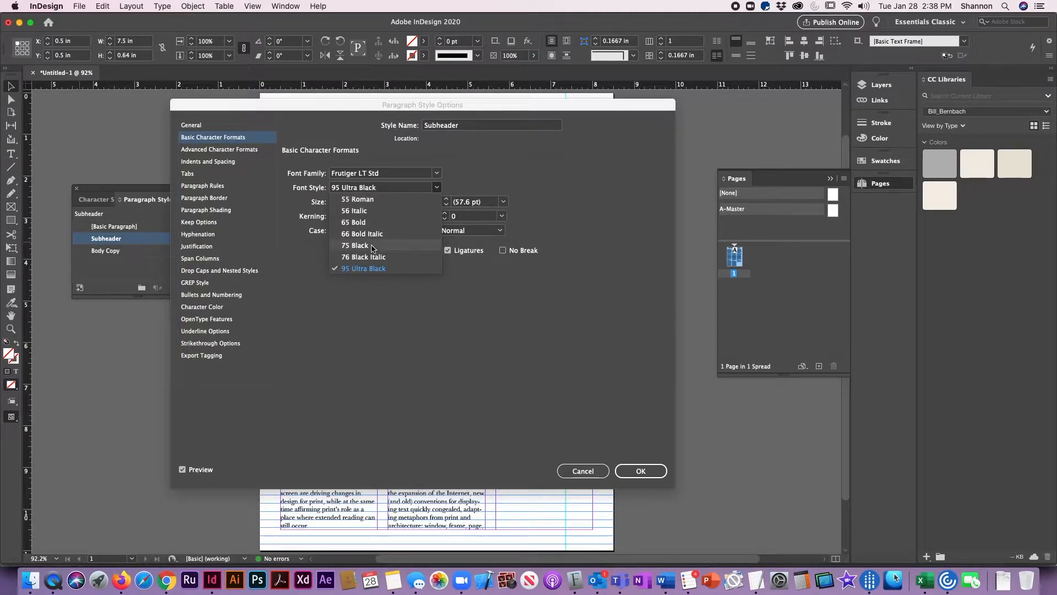
click(372, 245)
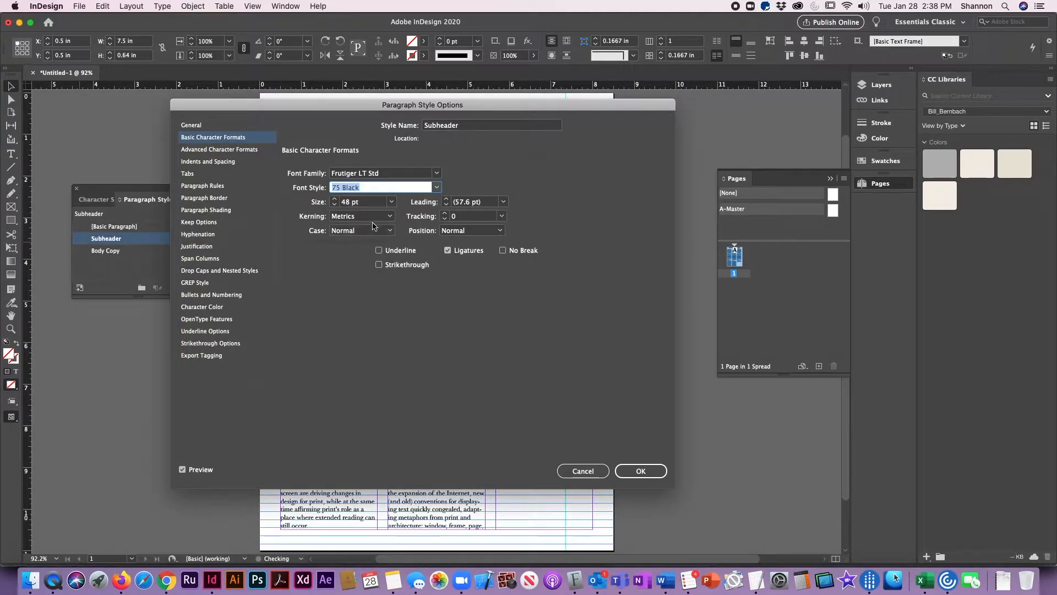
key(Tab)
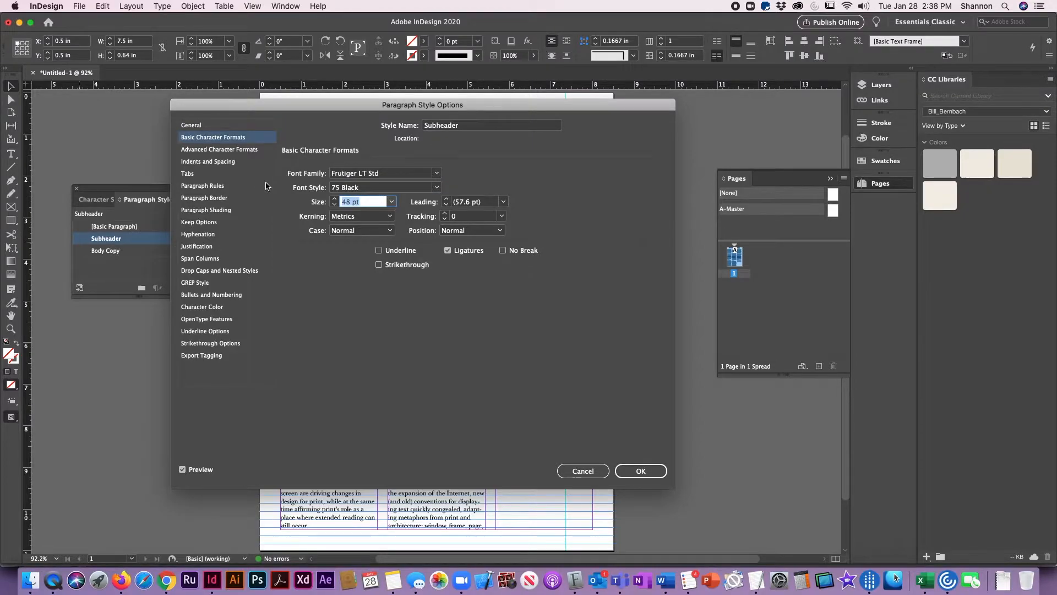
text(16)
key(Tab)
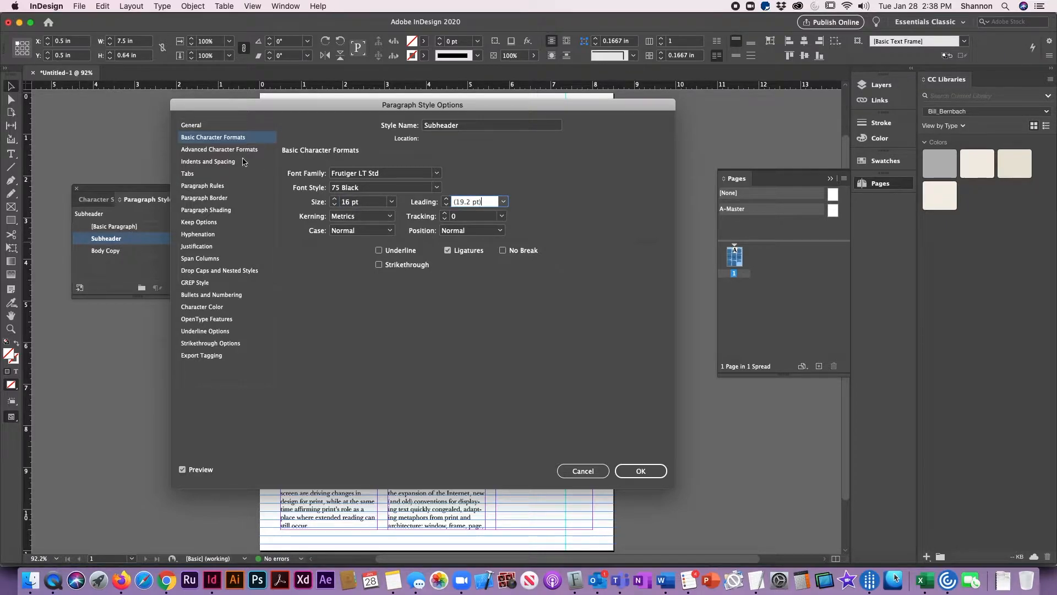
- Set the Subheader style's Align to Grid option to All Lines and accept the style options
click(223, 150)
click(221, 162)
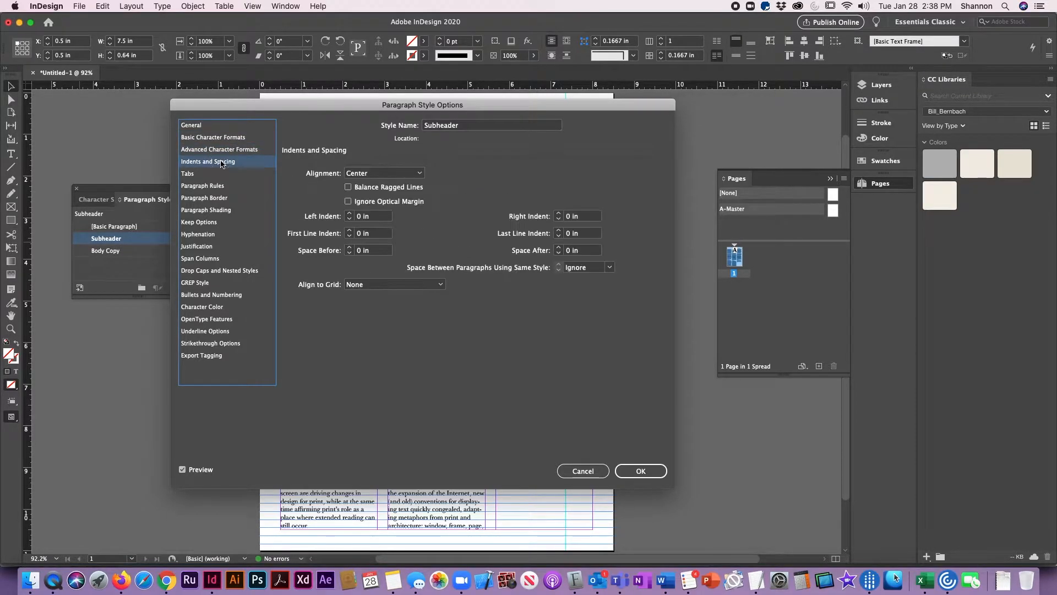
click(364, 284)
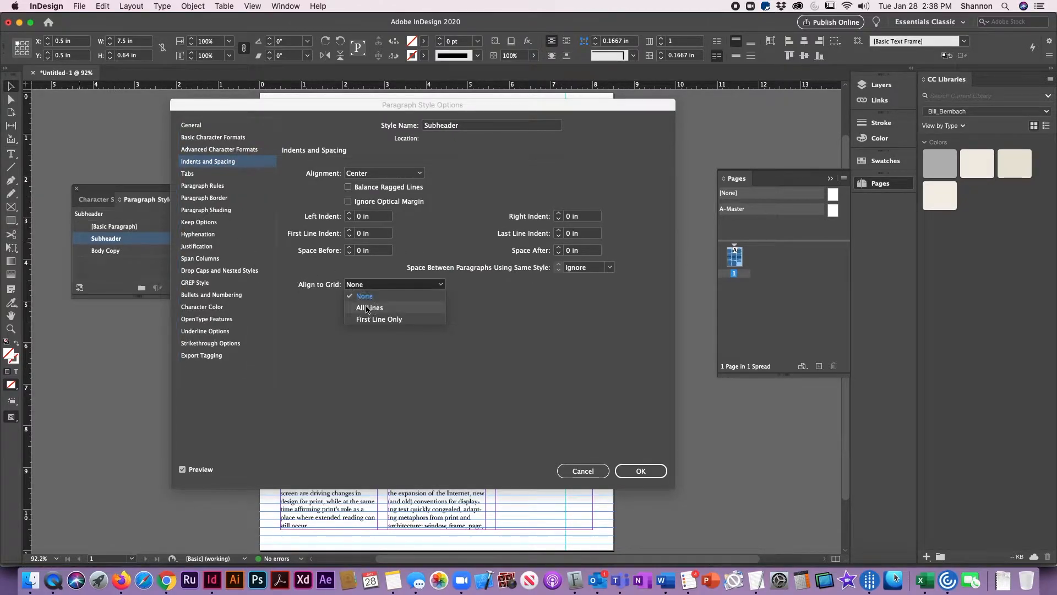
click(367, 309)
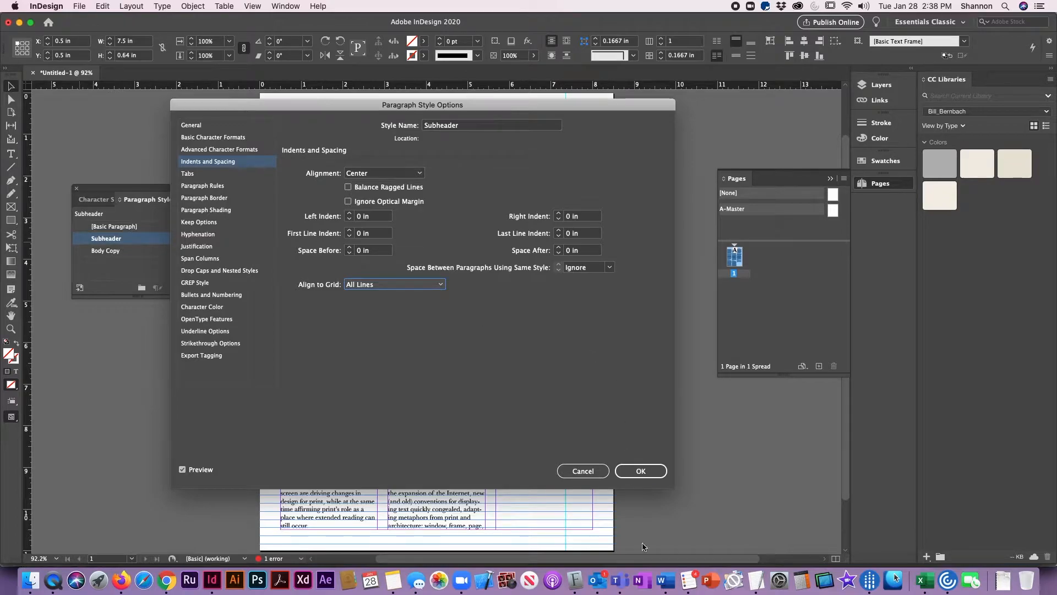
click(641, 472)
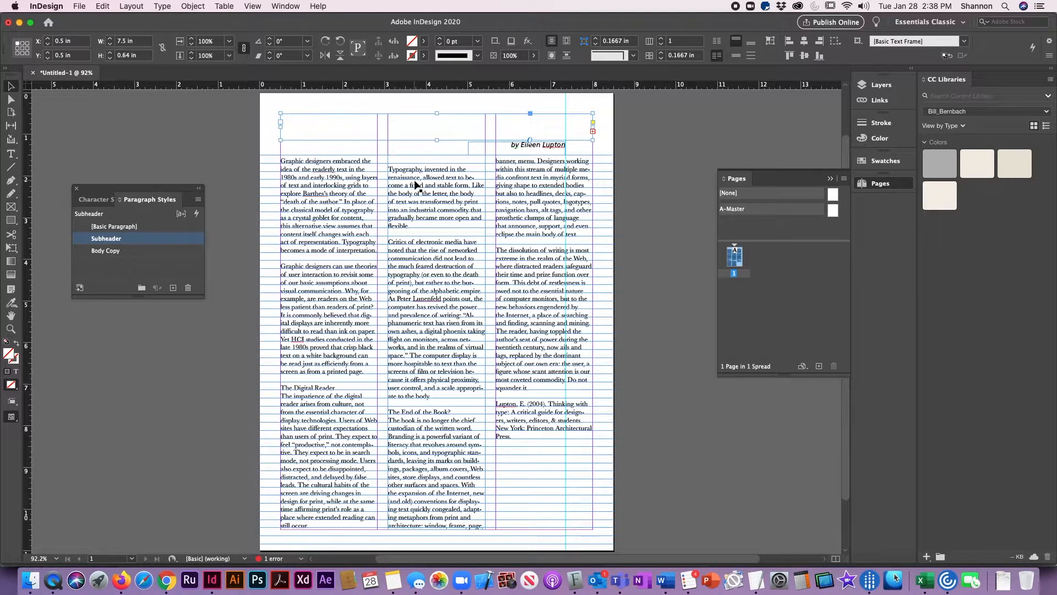
- Take the Subheader style off the headline frame by applying [Basic Paragraph] to it
key(super+z)
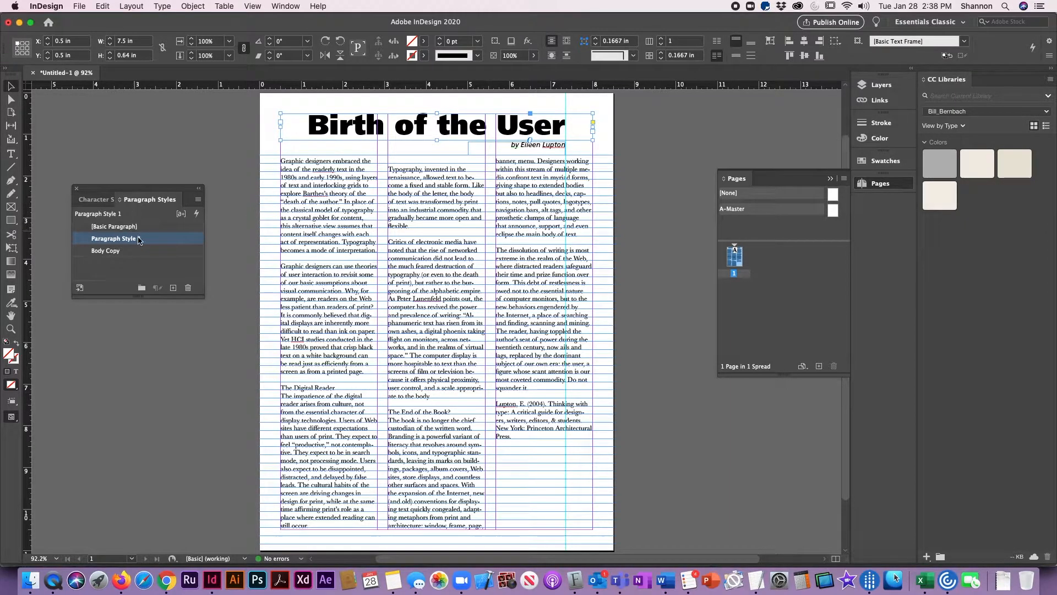
key(super+shift+z)
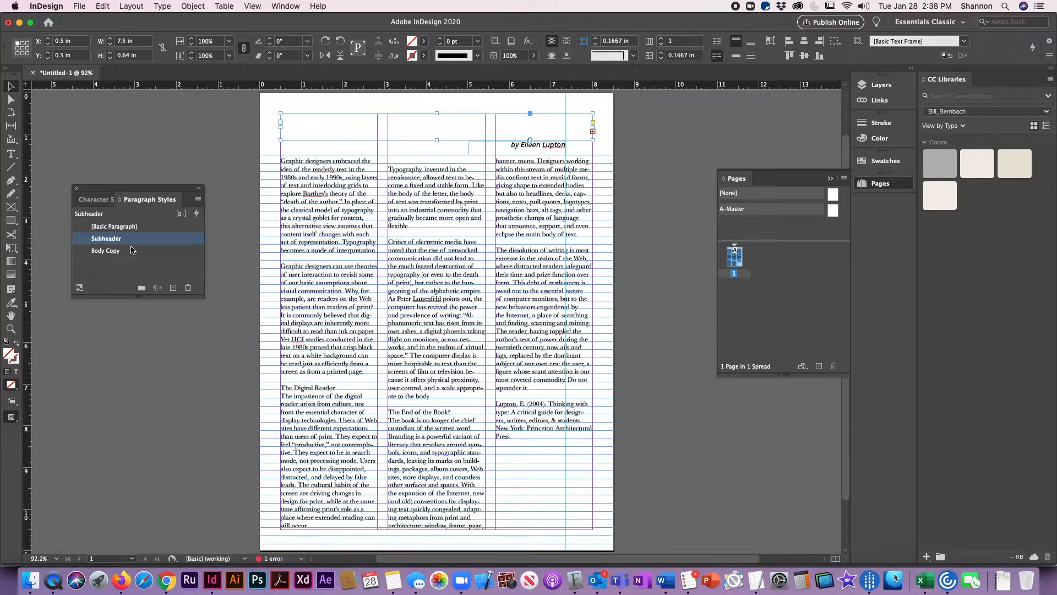
click(132, 227)
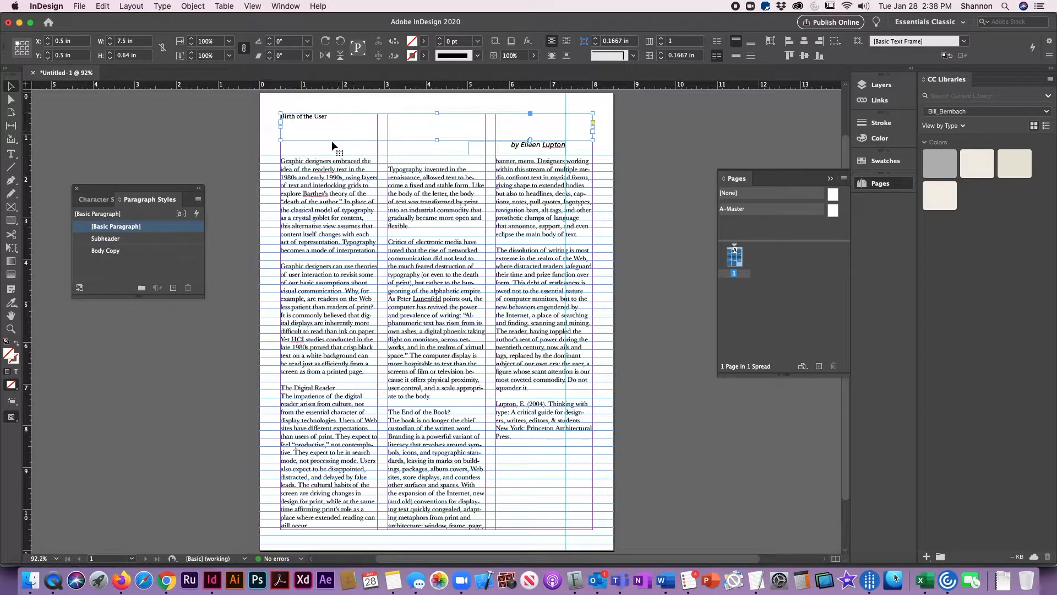
click(188, 238)
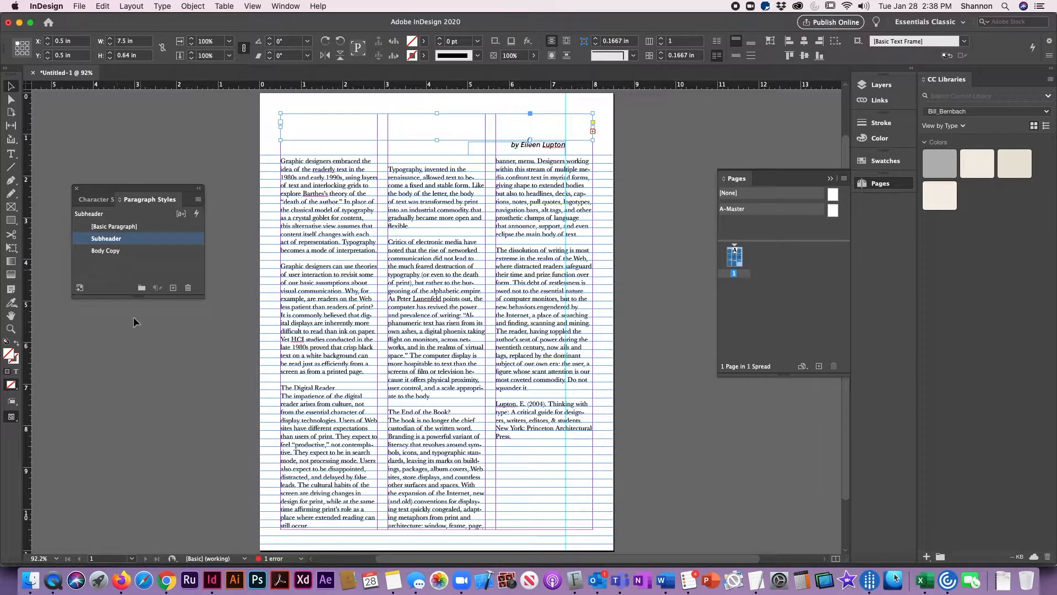
click(95, 227)
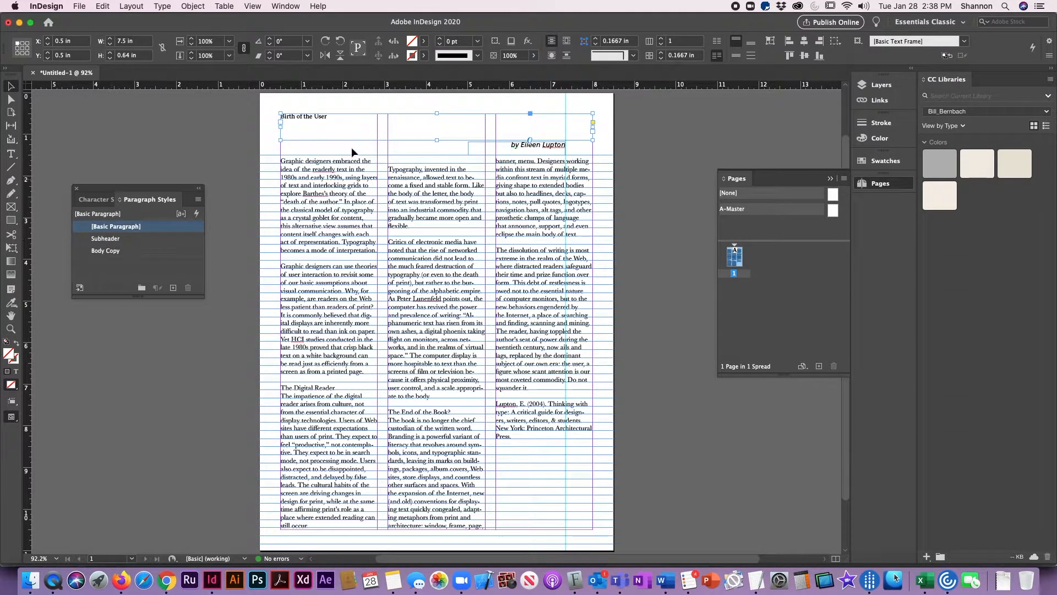
- Center the "Birth of the User" headline text and set its font to Frutiger LT Std 95 Ultra Black
click(337, 123)
click(338, 122)
triple_click(337, 123)
key(super+shift+c)
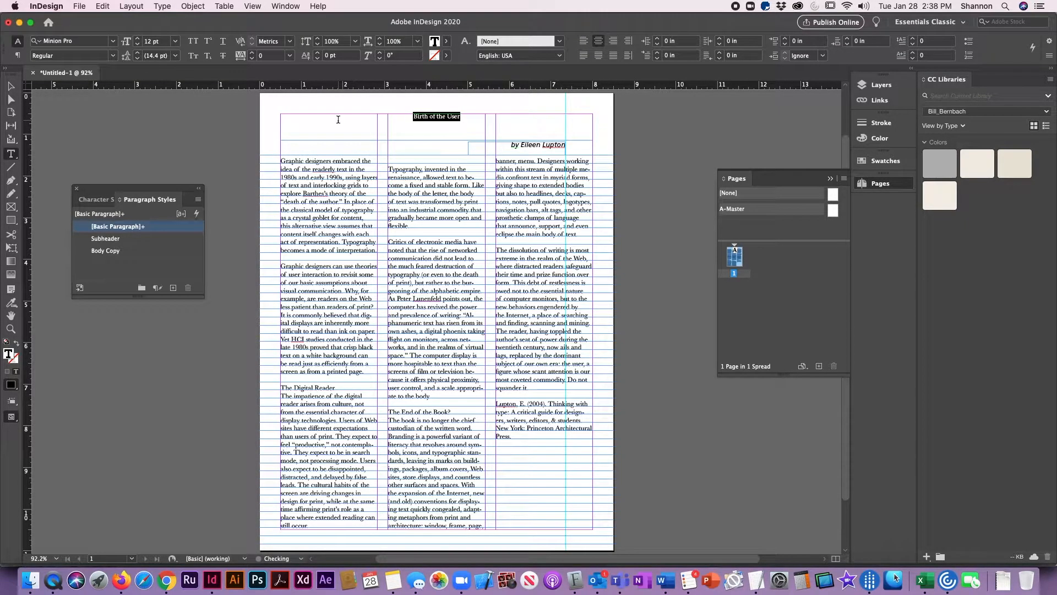
key(super+alt+shift+m)
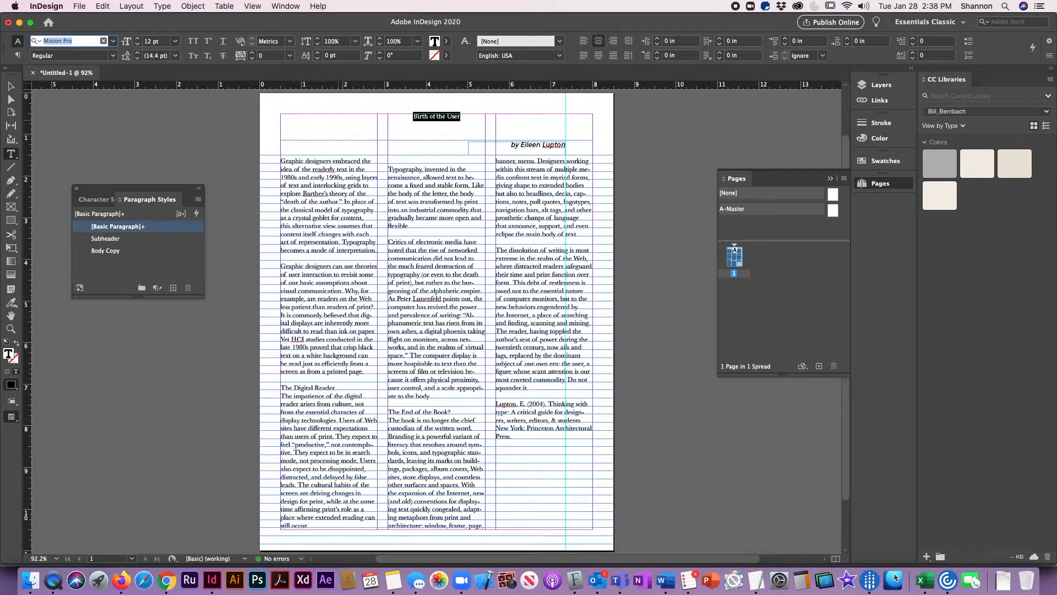
text(fru)
key(Down)
key(Down)
key(Down)
key(Down)
key(Down)
key(Down)
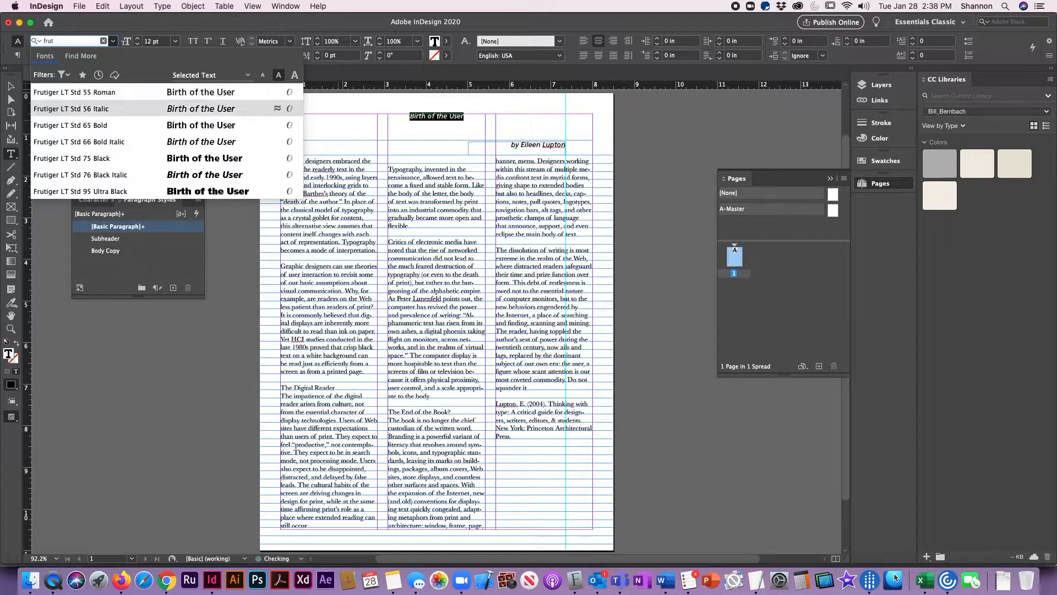
key(Return)
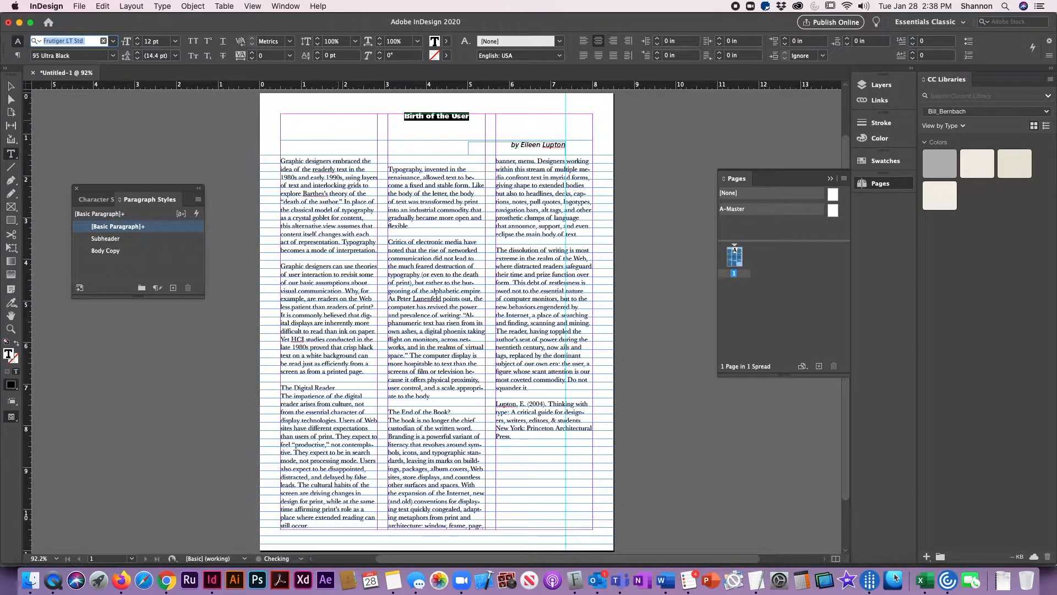
- Set the headline's font size to 48 pt
key(Tab)
key(Tab)
text(48)
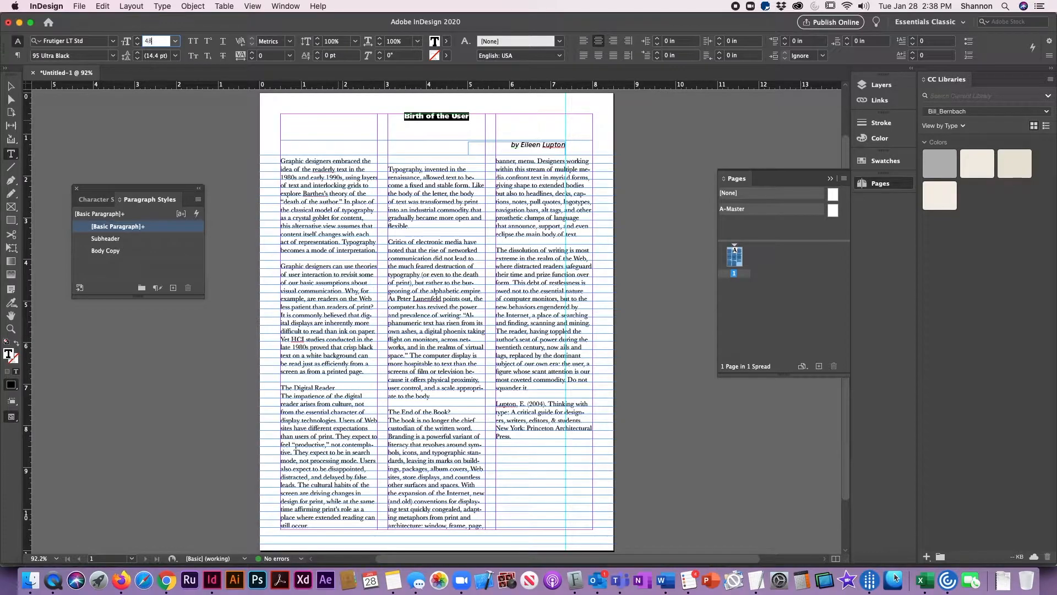
key(Tab)
key(Return)
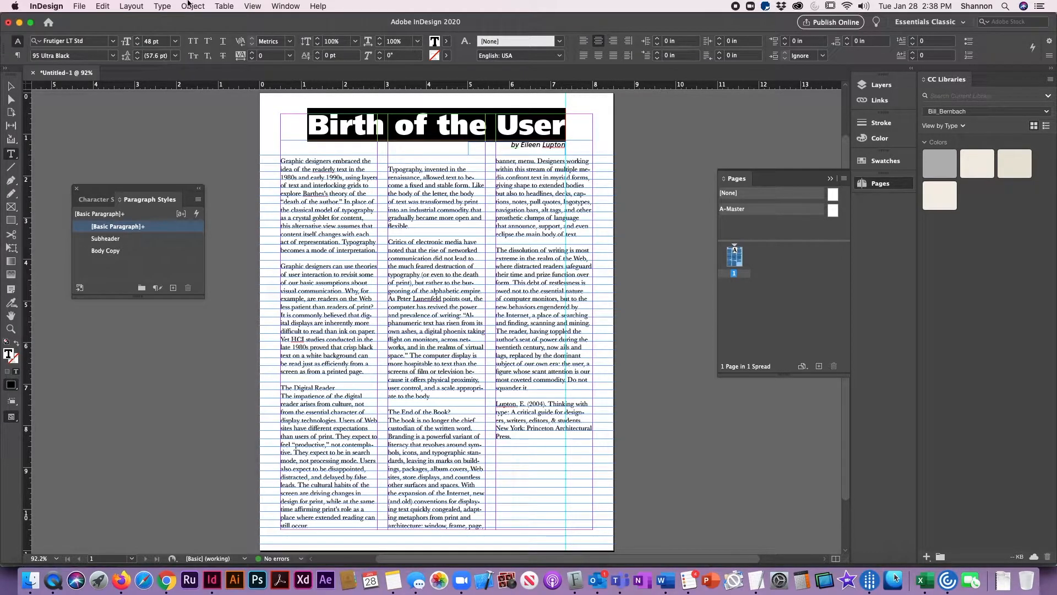
- Create a new paragraph style from the formatted headline text
click(173, 288)
double_click(84, 240)
key(Return)
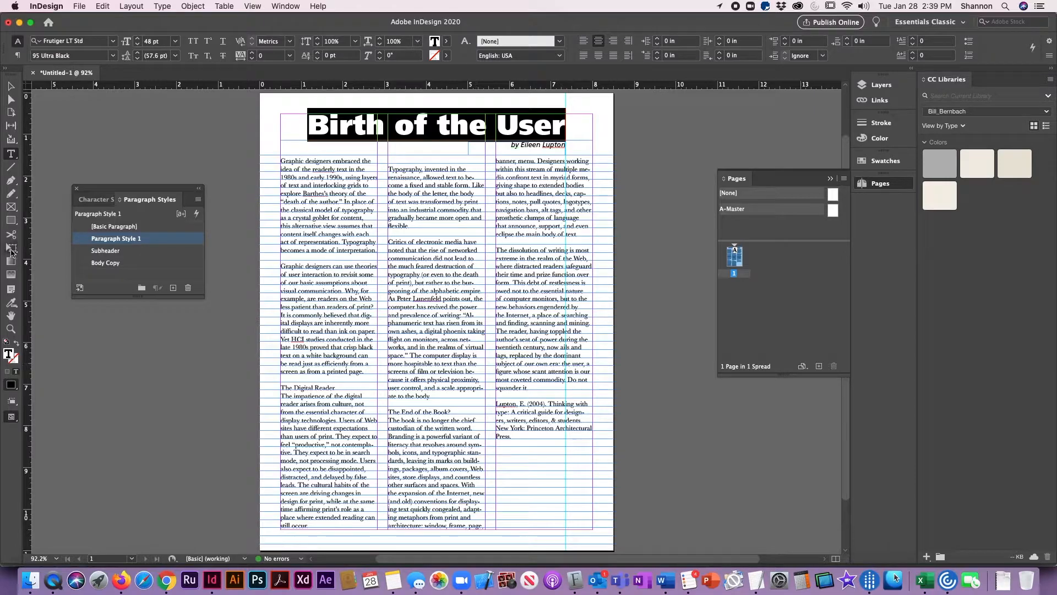
- Rename Paragraph Style 1 as Headline
click(137, 244)
double_click(136, 240)
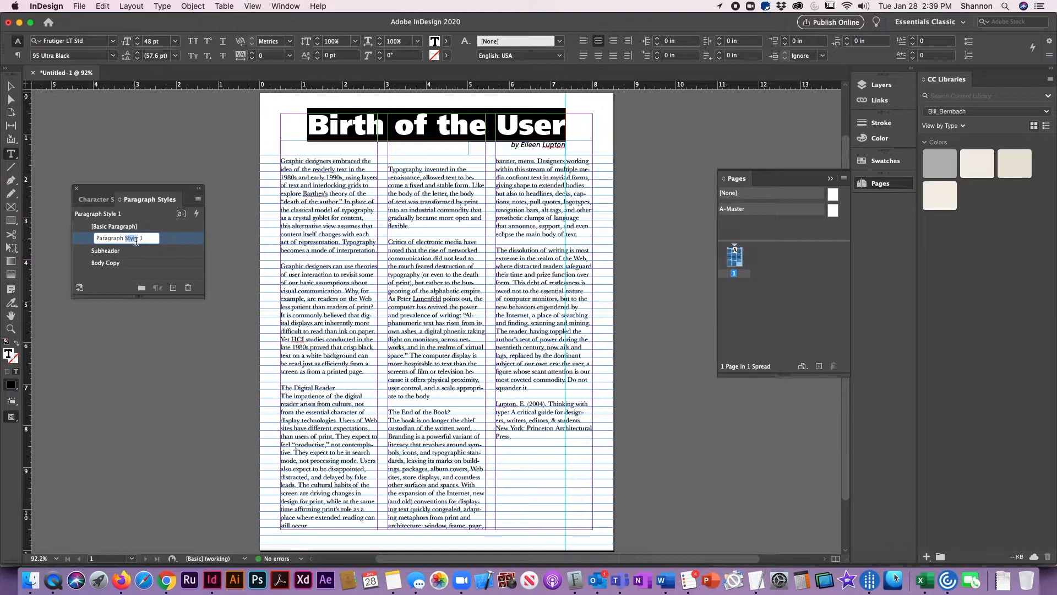
drag(147, 239, 2, 180)
key(BackSpace)
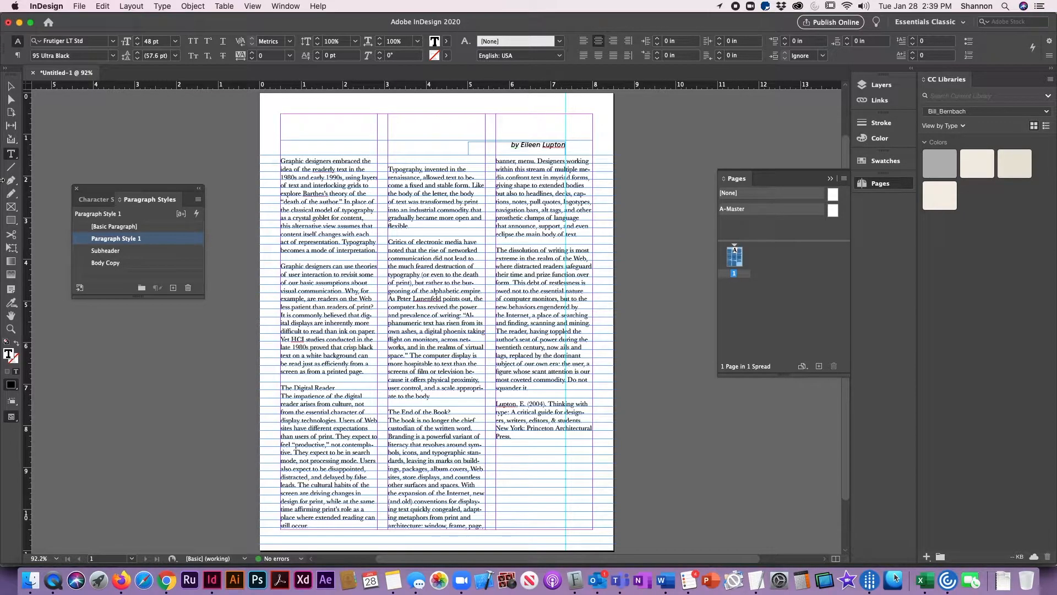
double_click(118, 239)
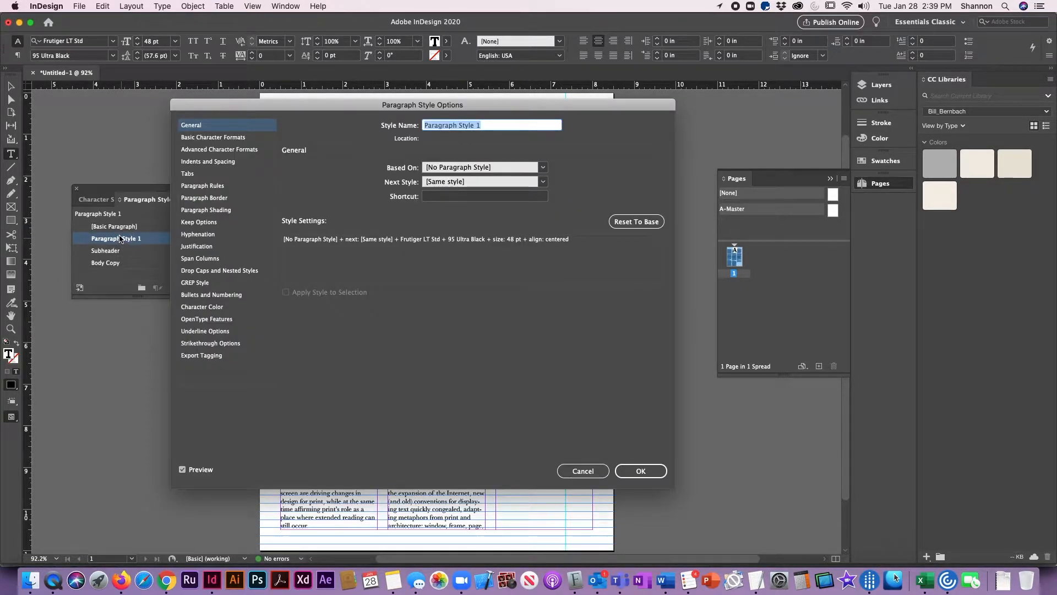
text(Headline)
key(Return)
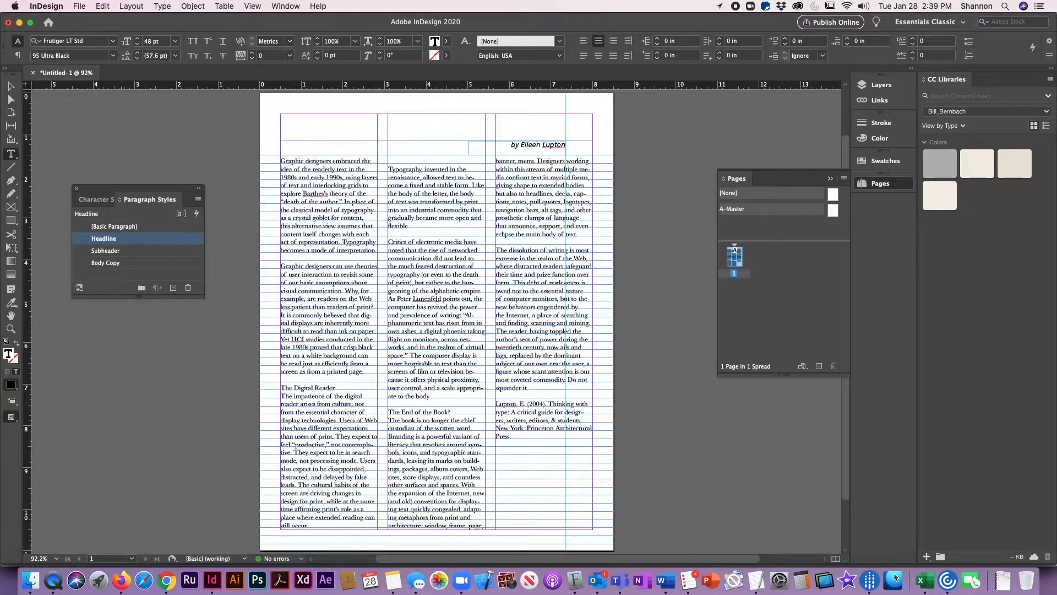
- Check the indents and spacing settings of the Headline paragraph style
click(10, 86)
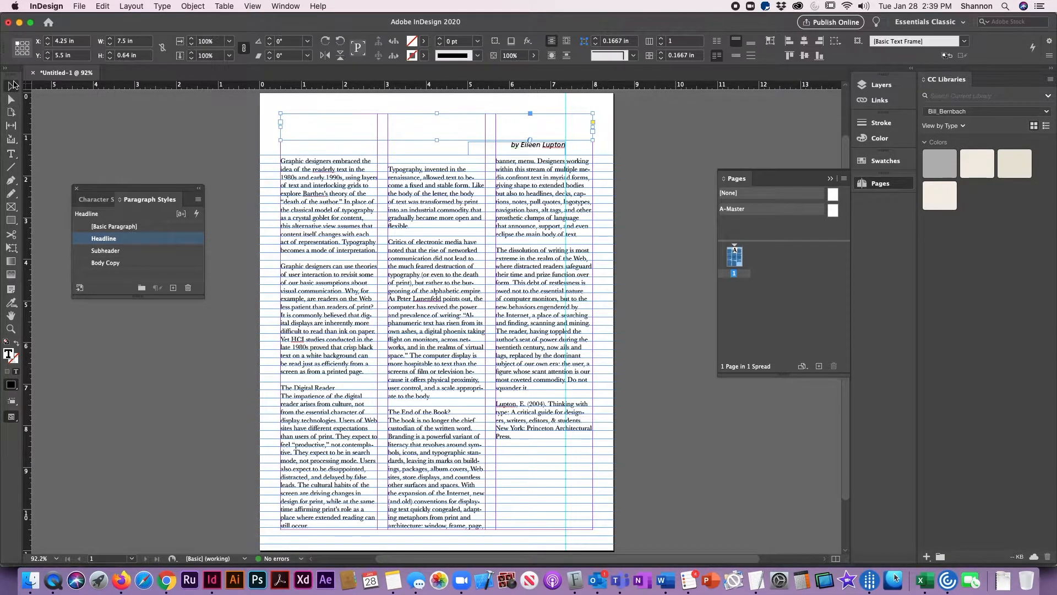
double_click(82, 242)
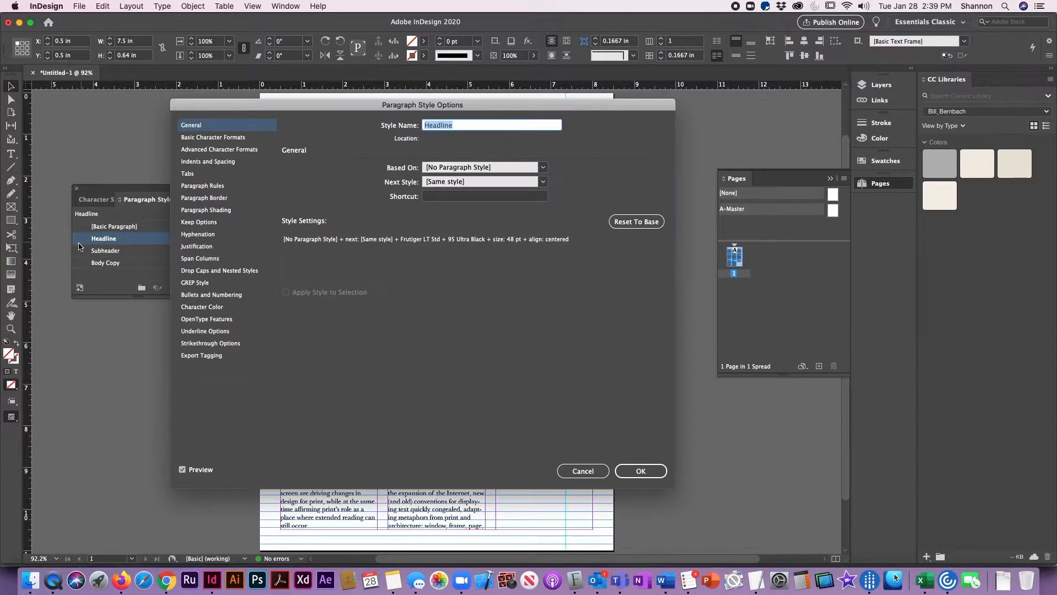
click(239, 154)
click(232, 161)
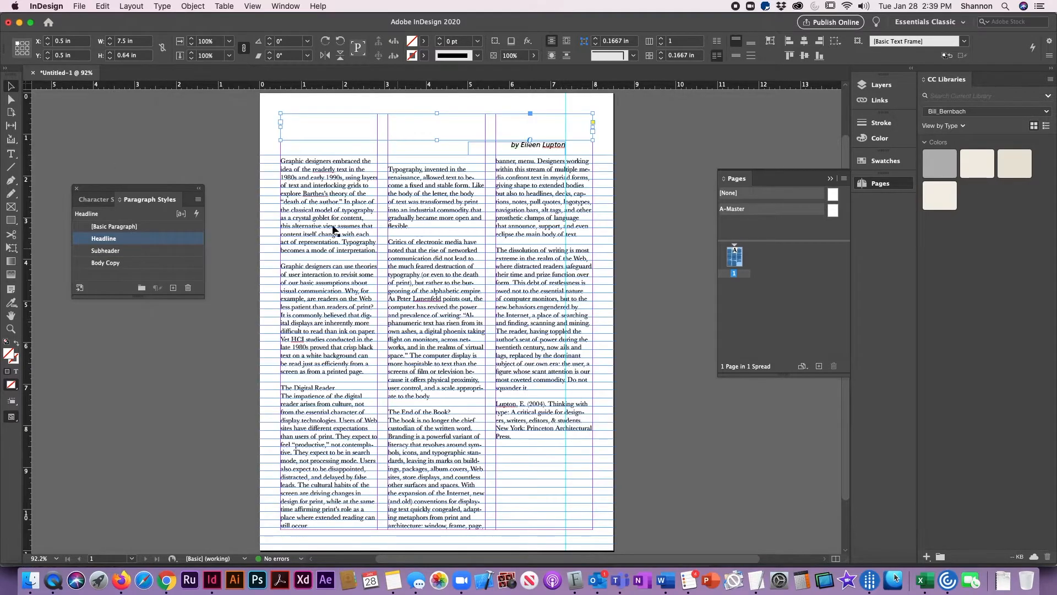
click(635, 470)
- Extend the headline frame's lower edge slightly, and undo the recent edits back to before the headline text was deleted
drag(438, 140, 438, 155)
key(super+z)
key(super+z)
key(super+z)
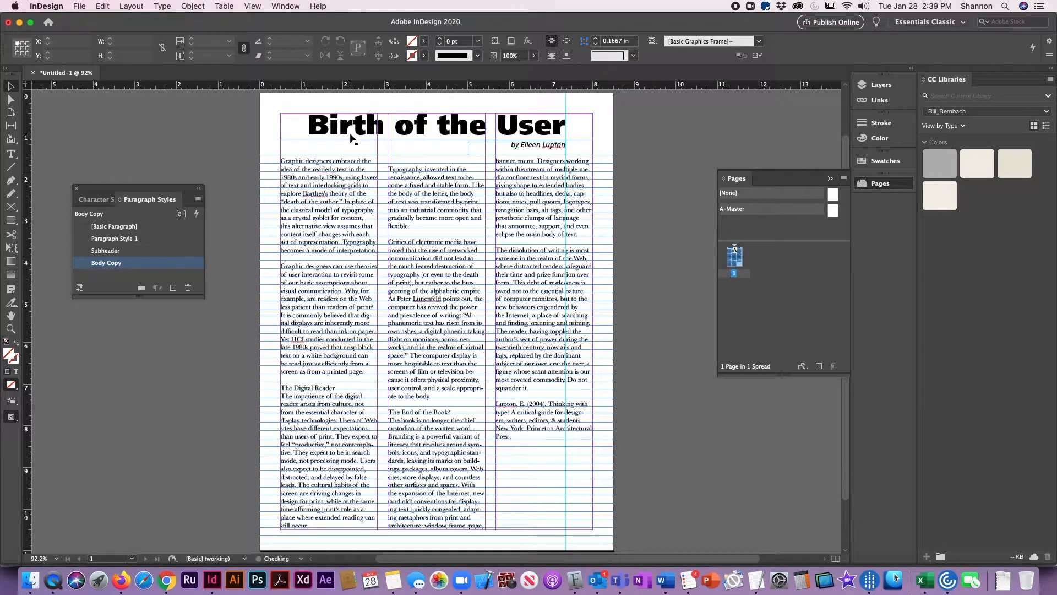
- Name the new headline paragraph style Headline and activate the Type tool
click(95, 239)
click(104, 240)
text(Headline)
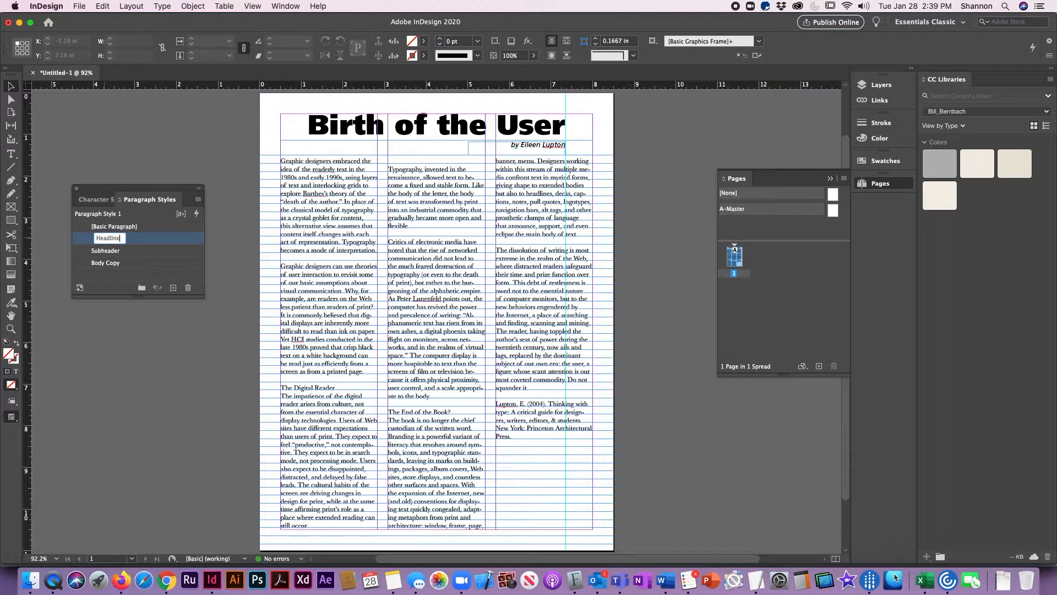
key(Return)
click(10, 155)
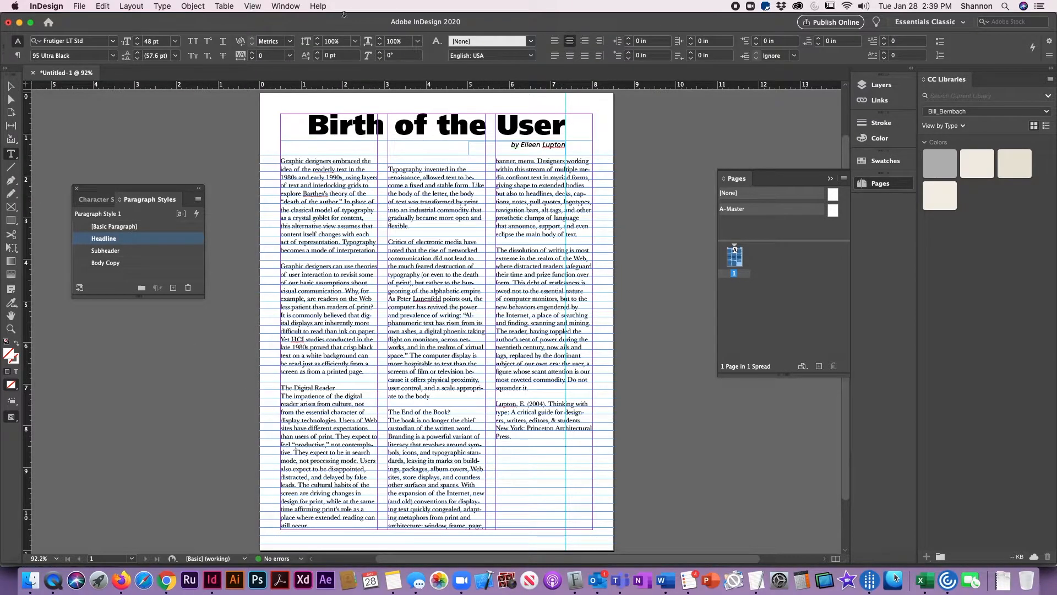
- Apply the Subheader style to the line "The Digital Reader" and set the style's alignment to Left
drag(340, 389, 280, 389)
click(104, 252)
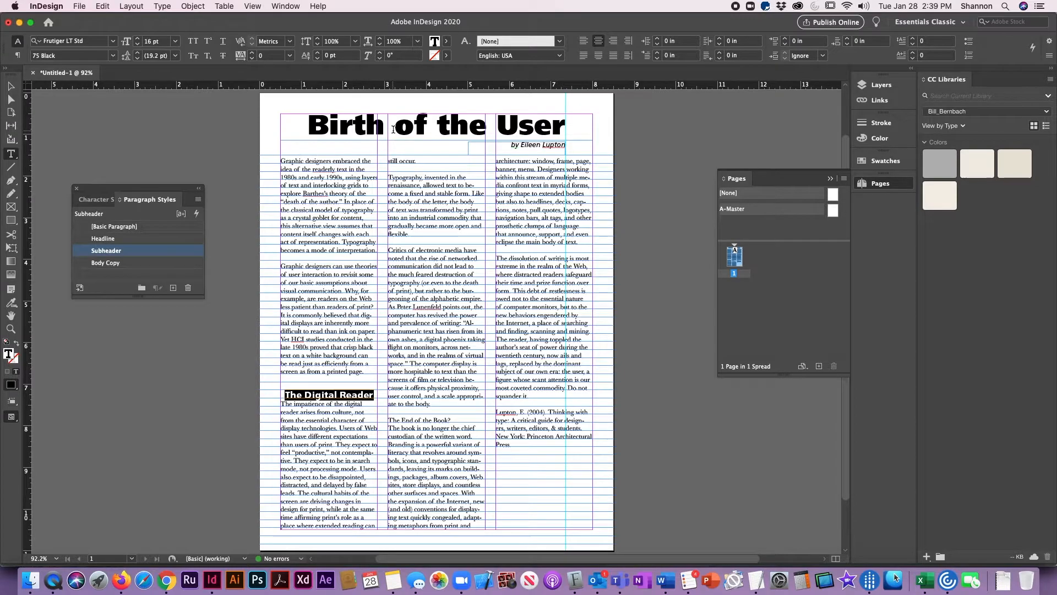
double_click(81, 256)
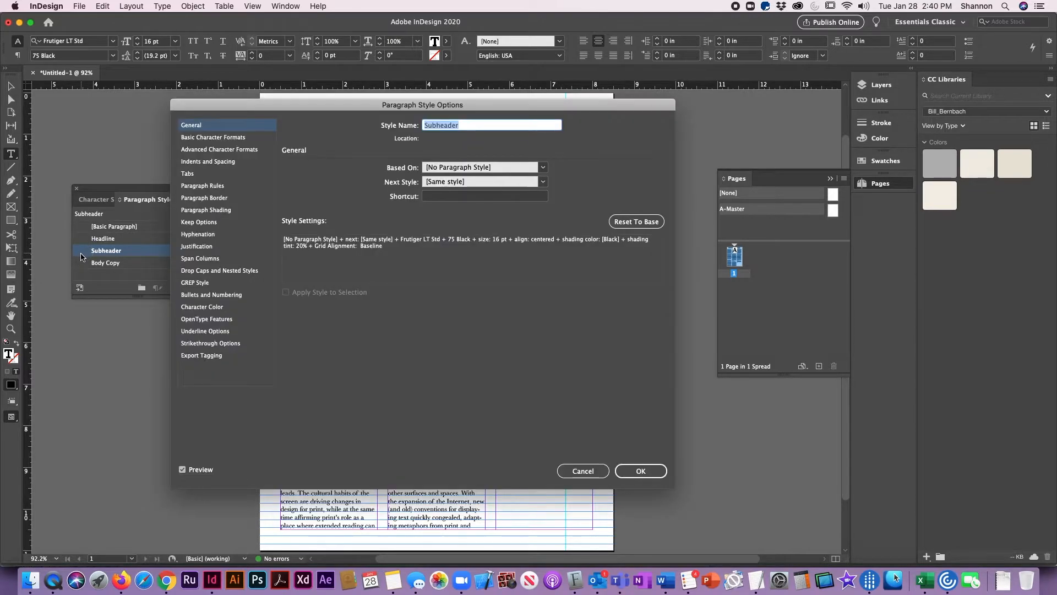
click(201, 139)
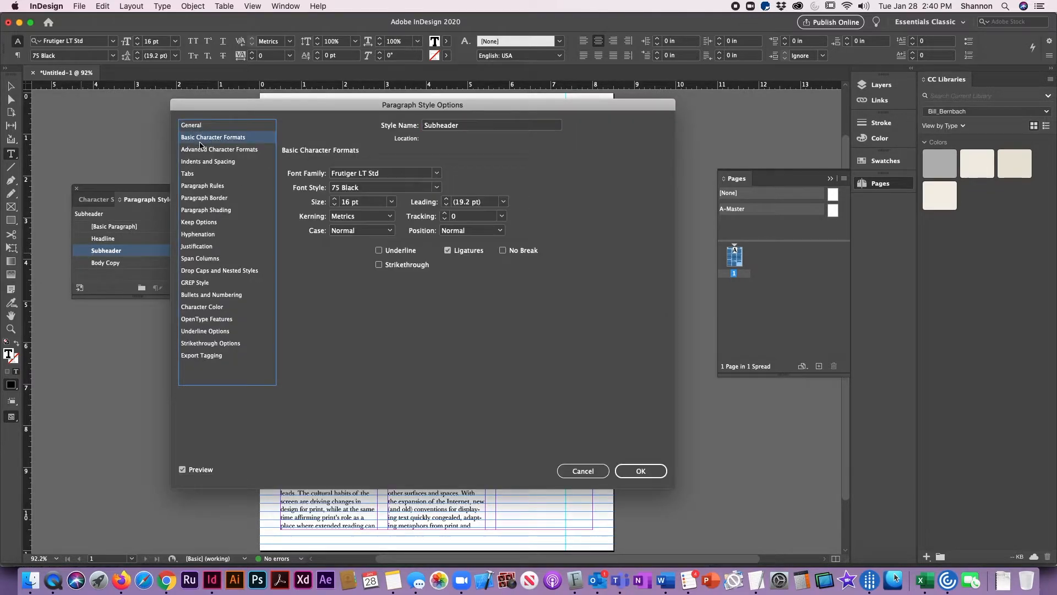
click(200, 150)
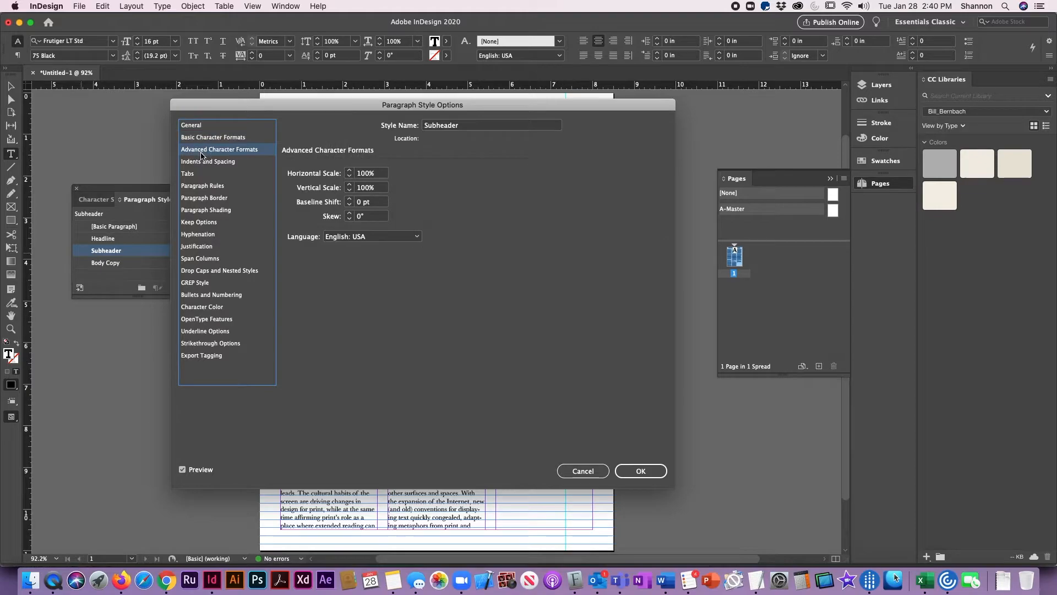
click(205, 161)
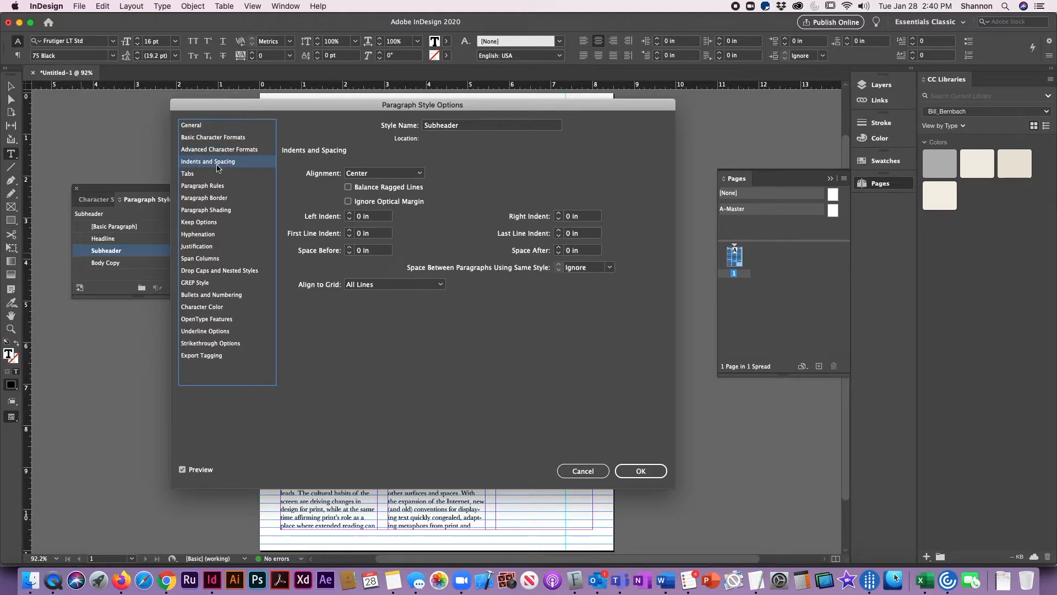
click(378, 174)
click(357, 185)
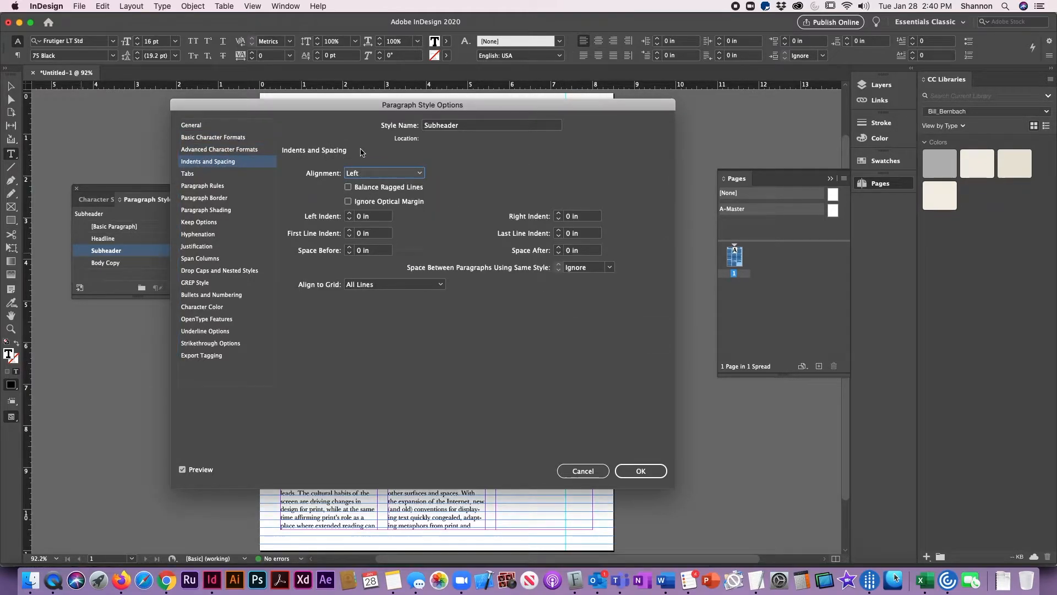
click(641, 472)
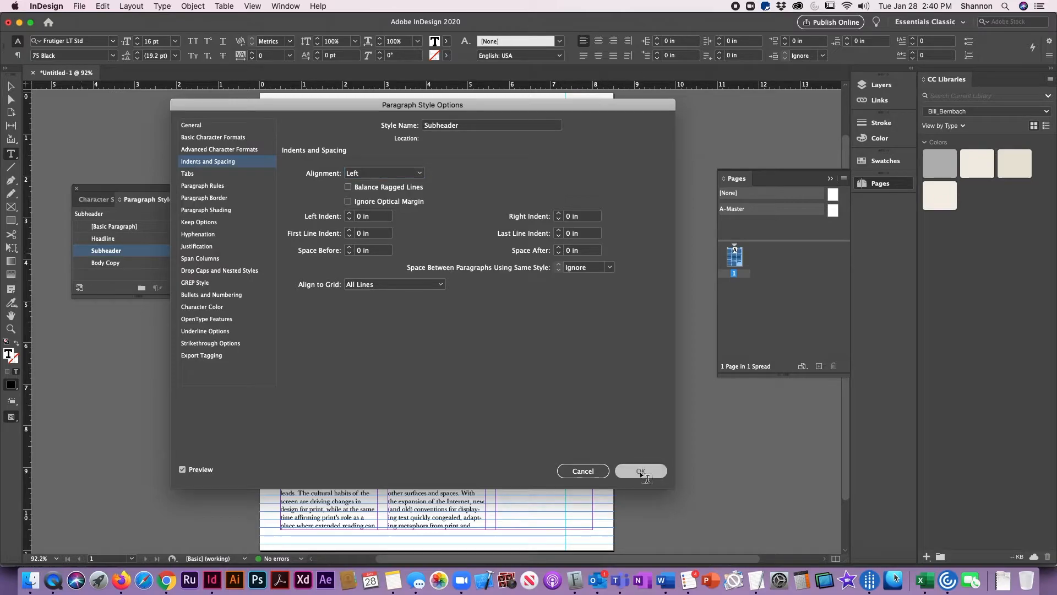
- Apply the Subheader style to "The End of the Book?" and set the style's Align to Grid option to None
drag(455, 421, 389, 419)
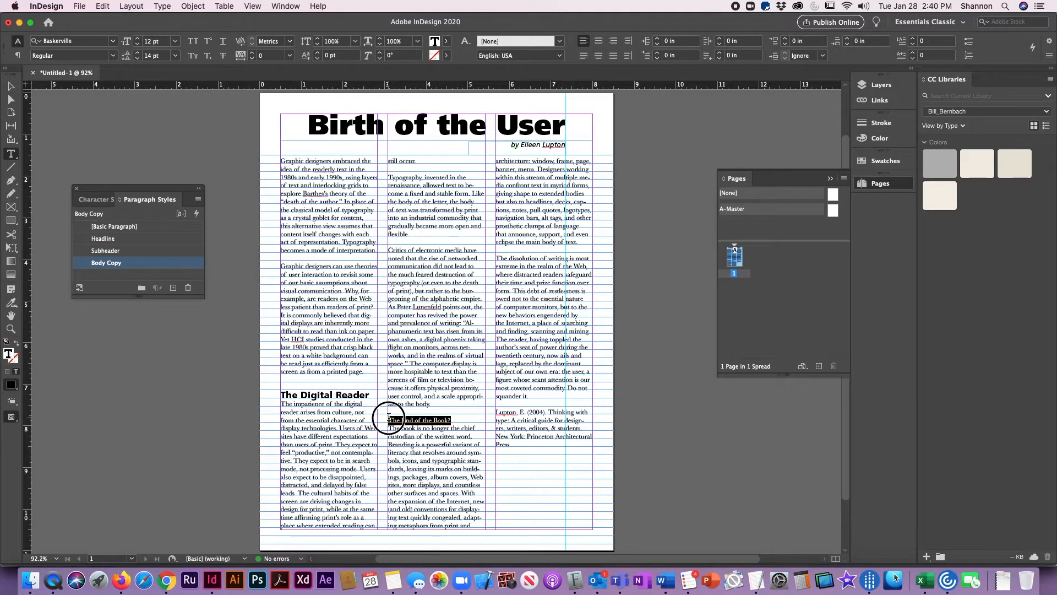
click(87, 253)
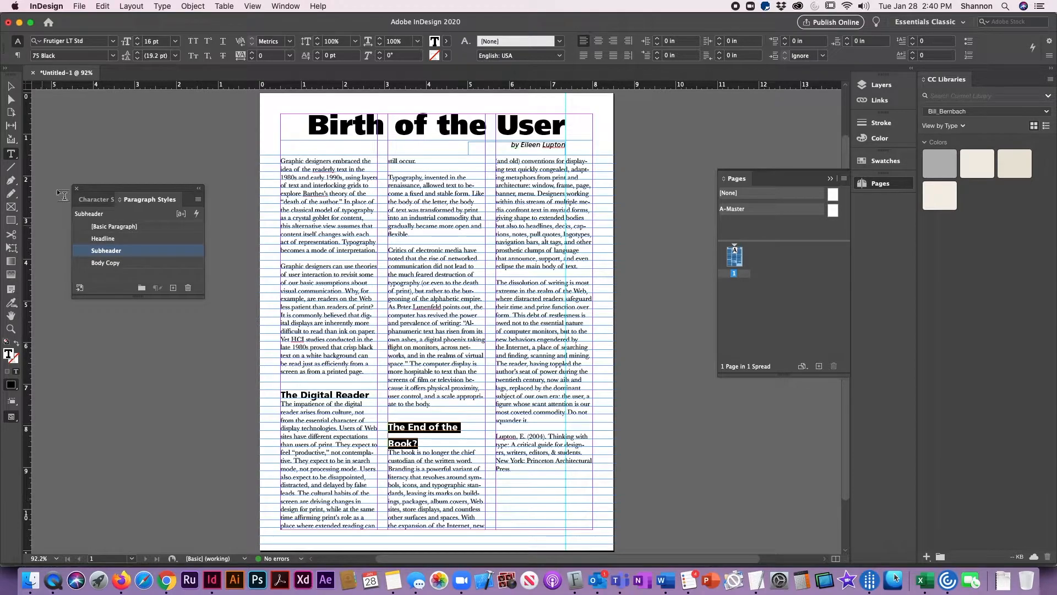
double_click(87, 252)
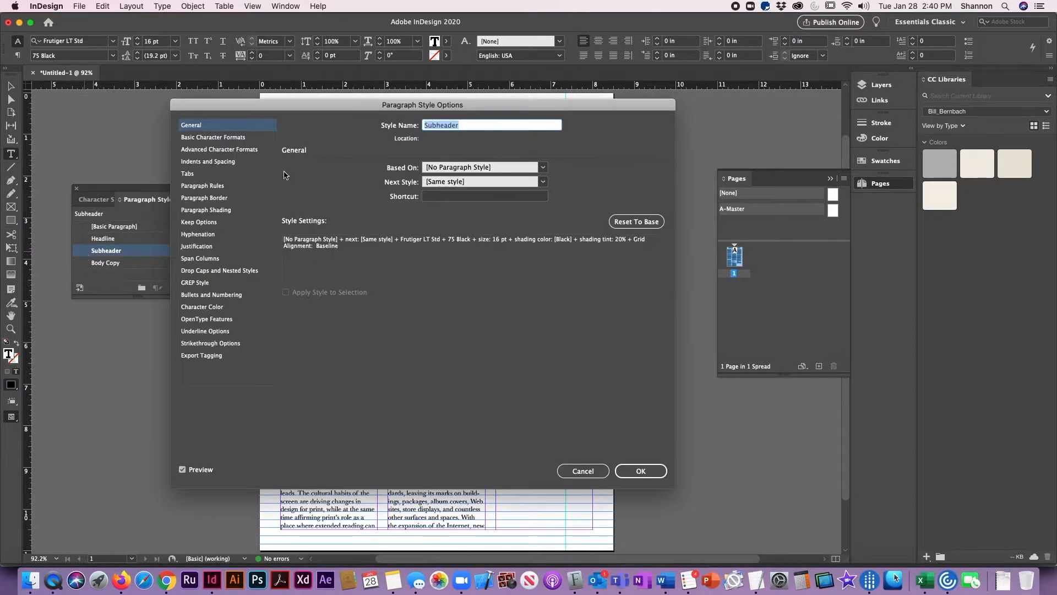
click(226, 149)
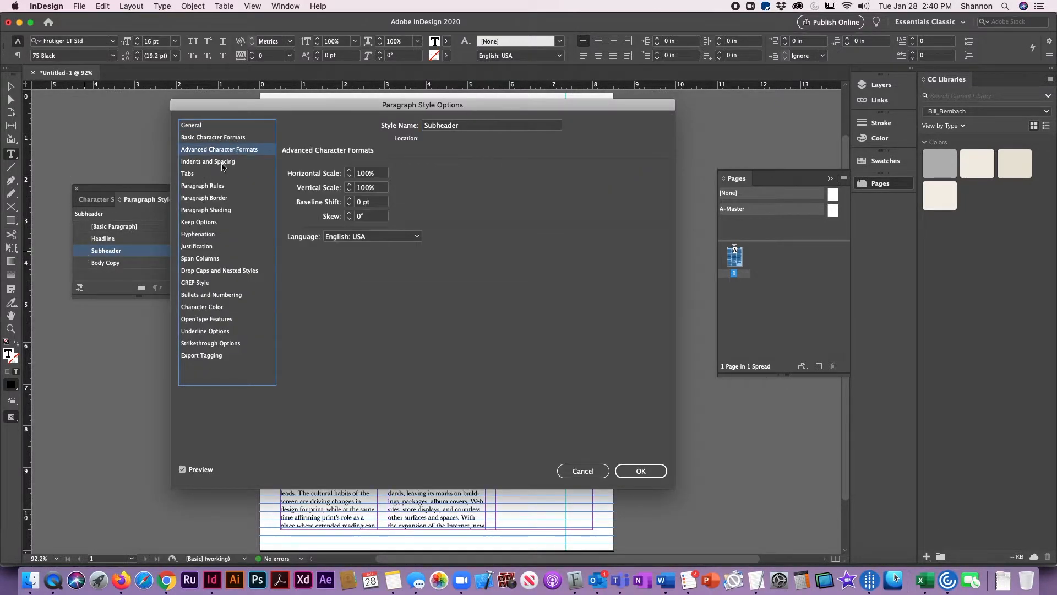
click(233, 162)
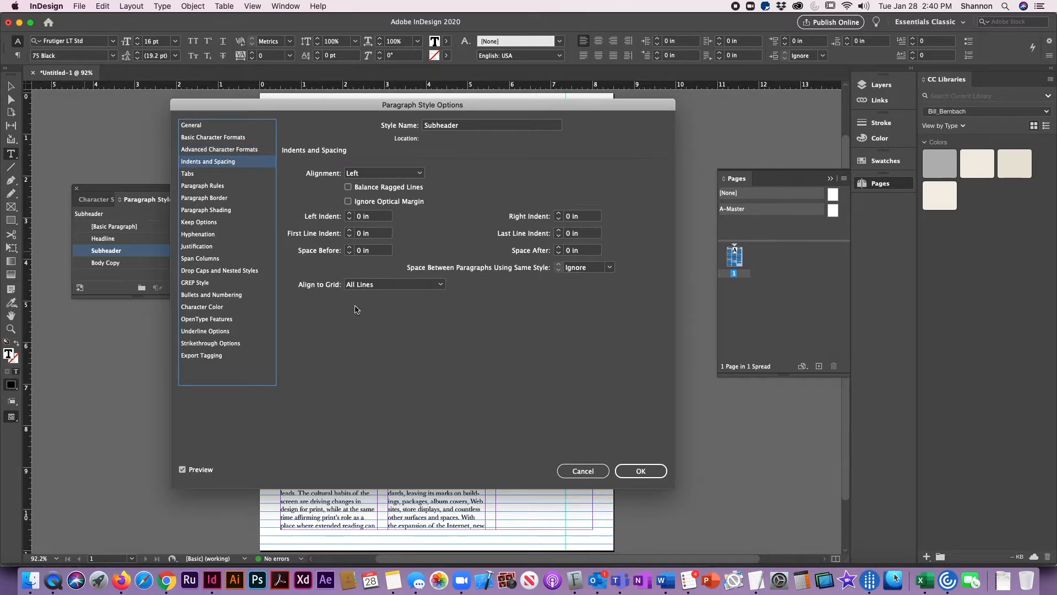
click(357, 287)
click(361, 295)
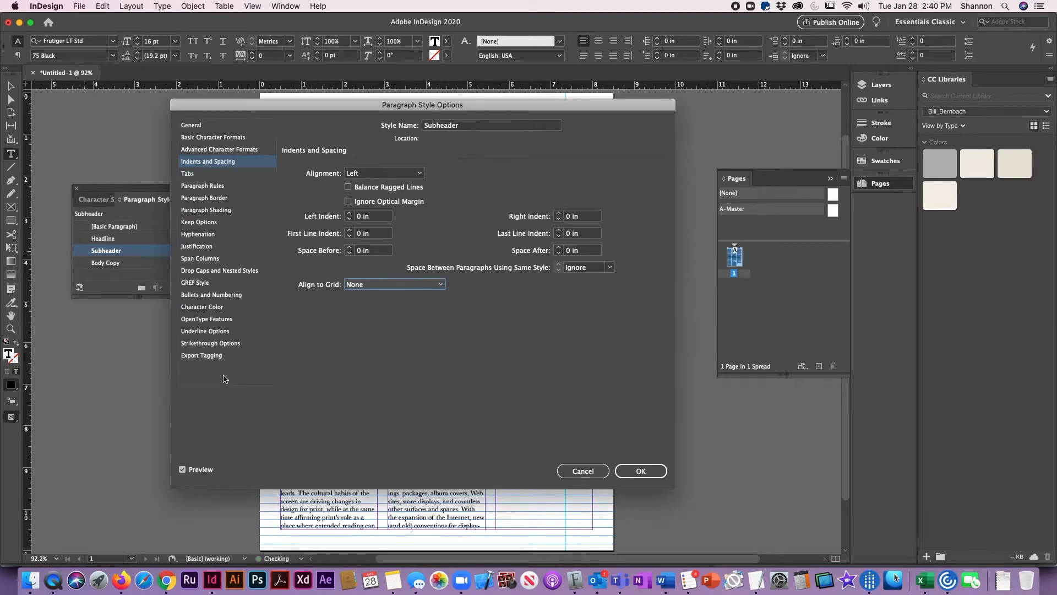
click(636, 474)
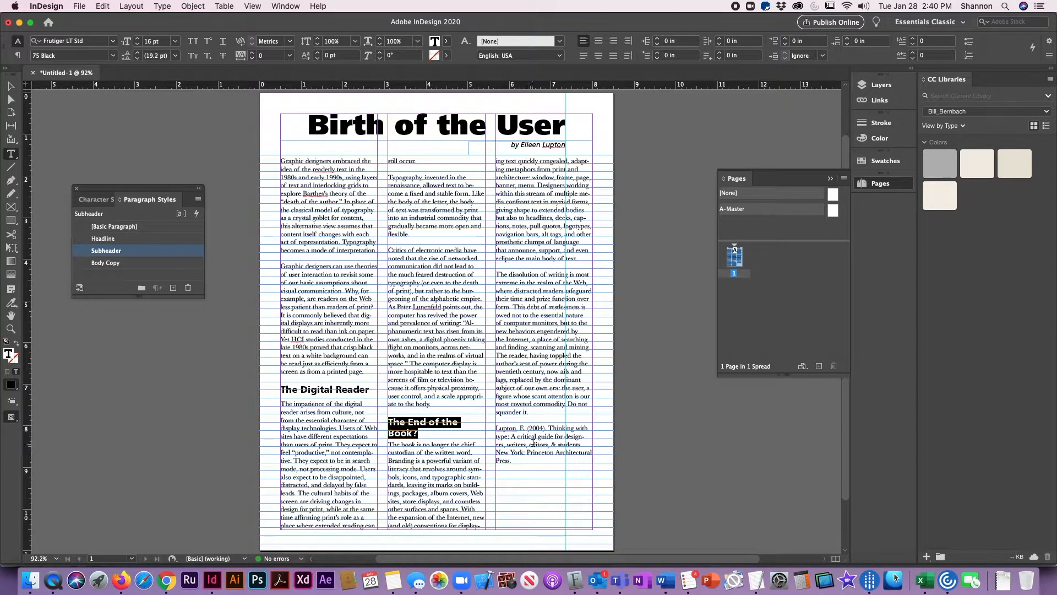
- Delete the book citation at the end of the third column and deselect the text frame
drag(519, 463, 496, 420)
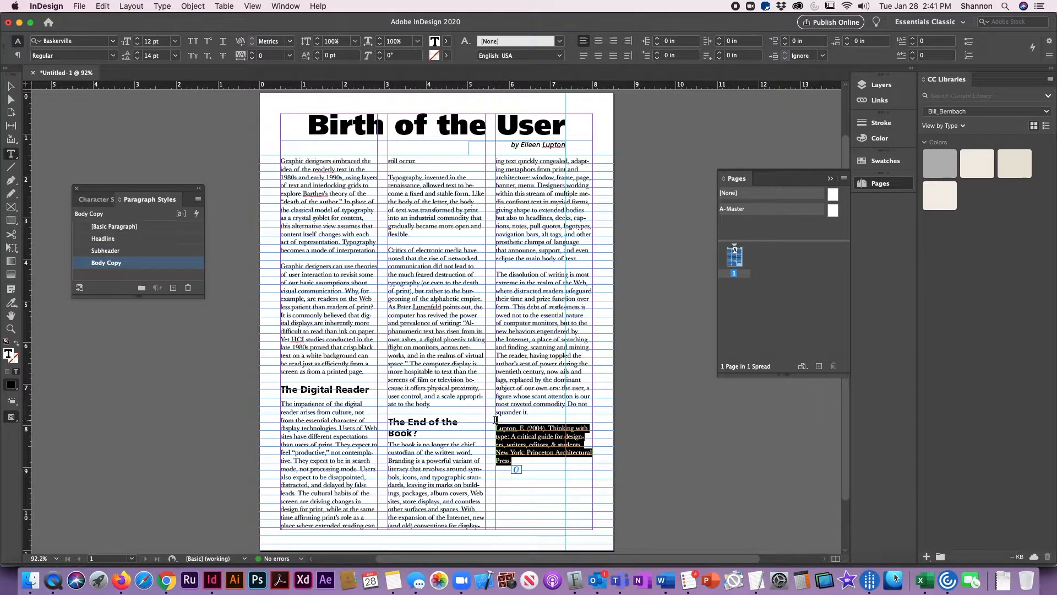
key(BackSpace)
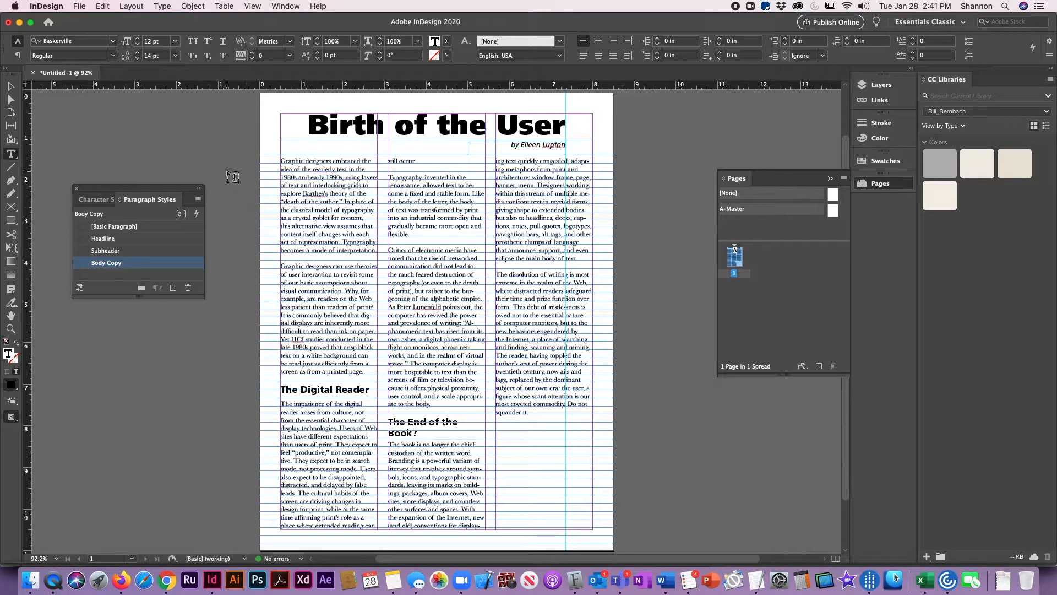
key(Escape)
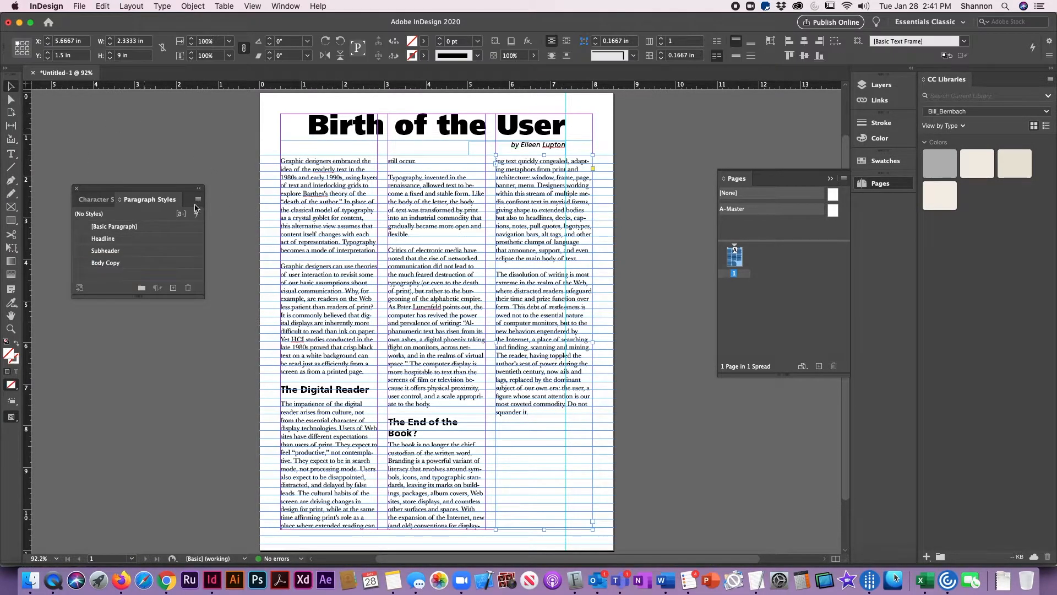
click(229, 180)
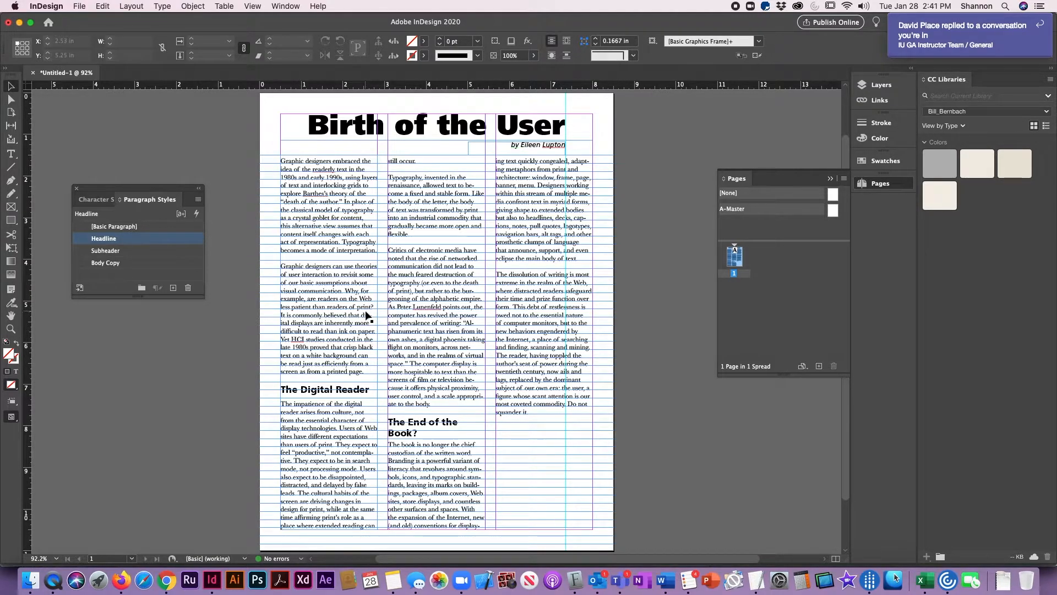
- Copy "Why, for example, are readers on the Web less patient than readers of print?" into a new pasteboard text frame about 2.68 by 1.02 in
click(364, 311)
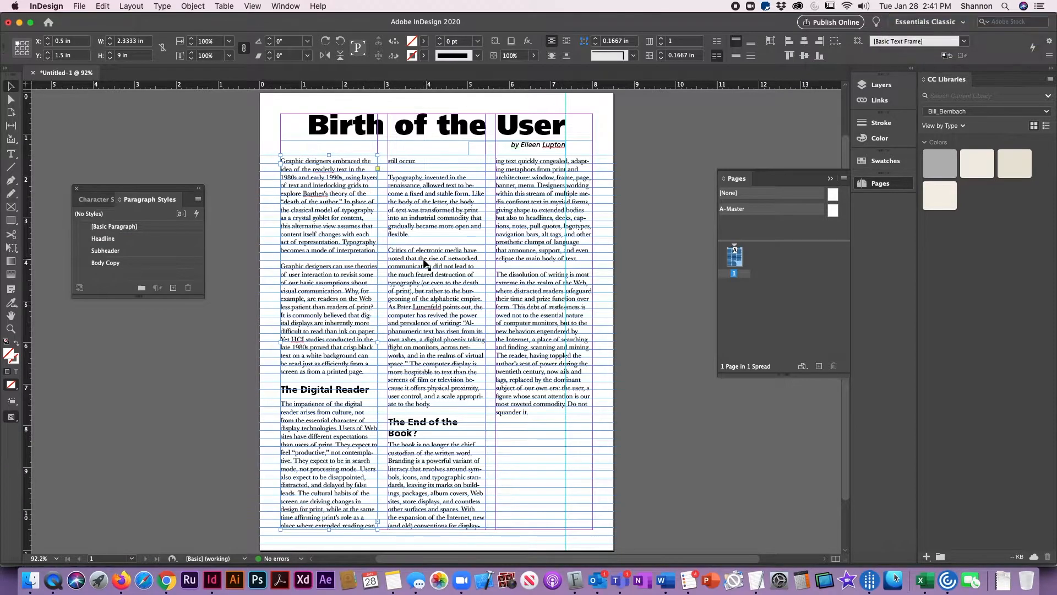
click(11, 154)
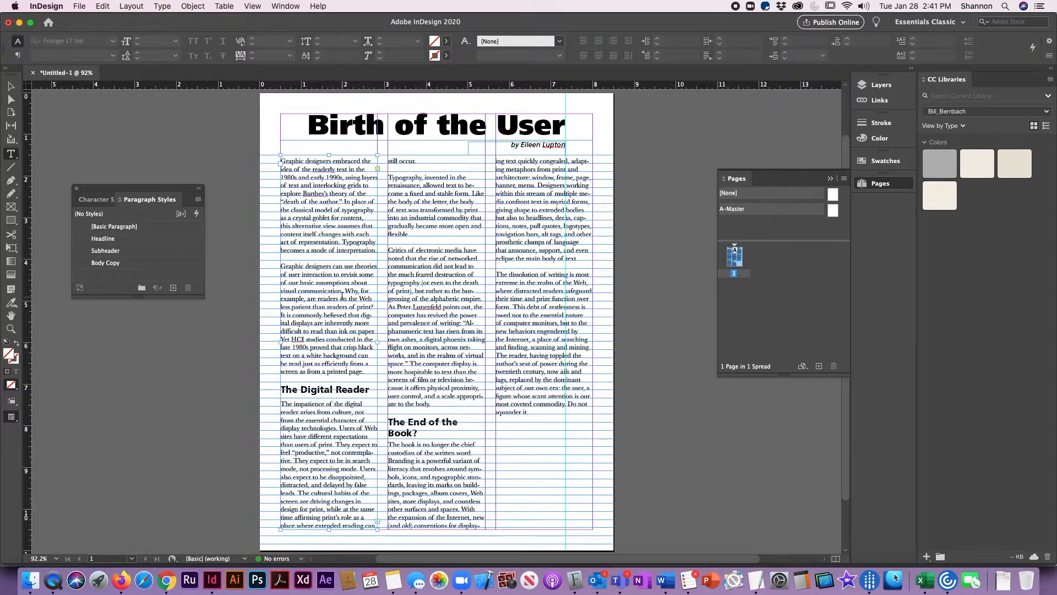
drag(345, 291, 374, 306)
key(super+c)
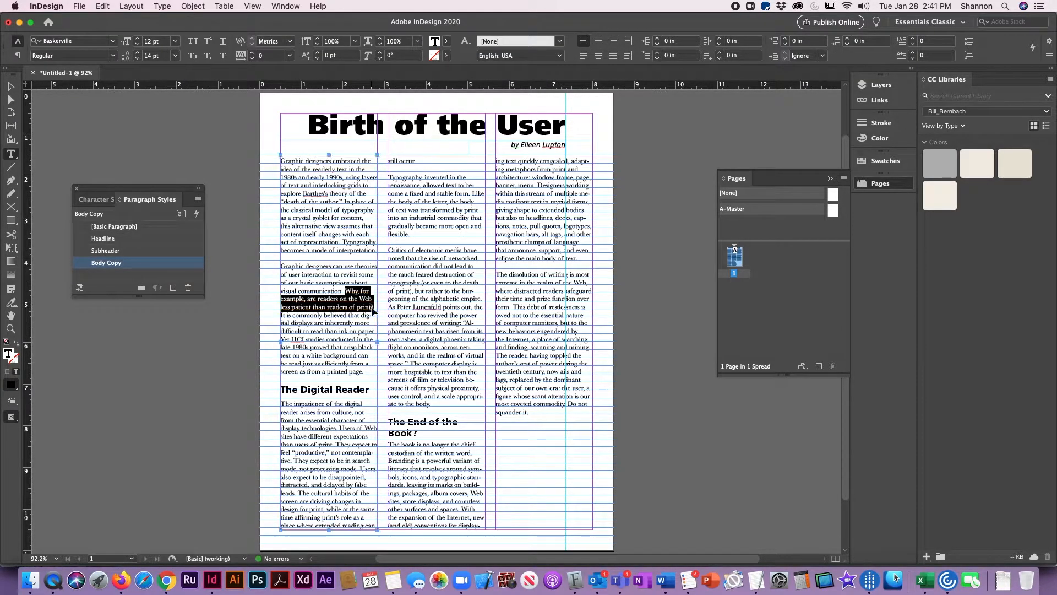
drag(70, 344, 182, 386)
key(super+v)
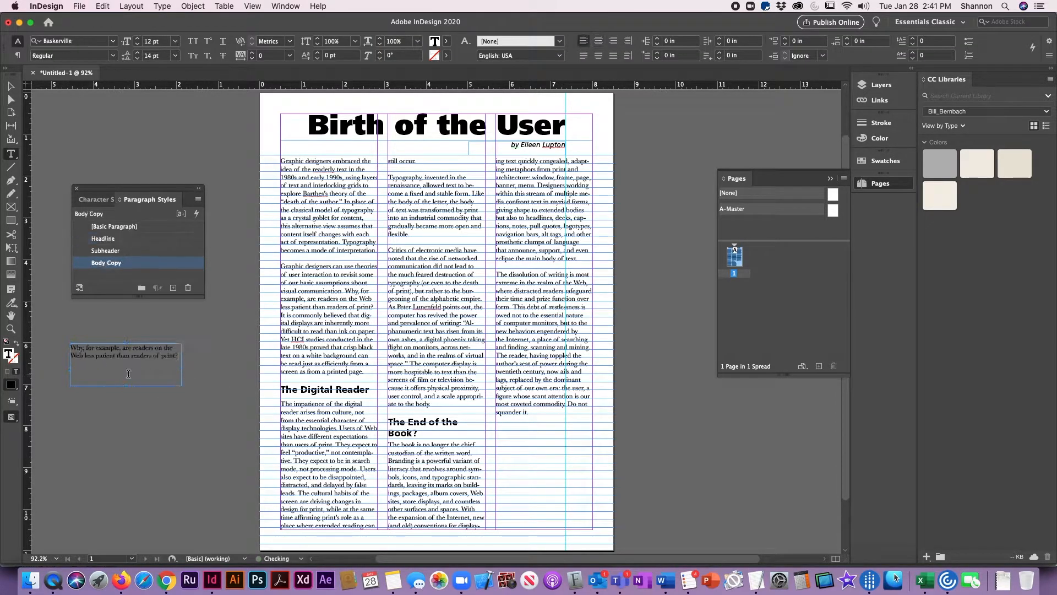
click(14, 86)
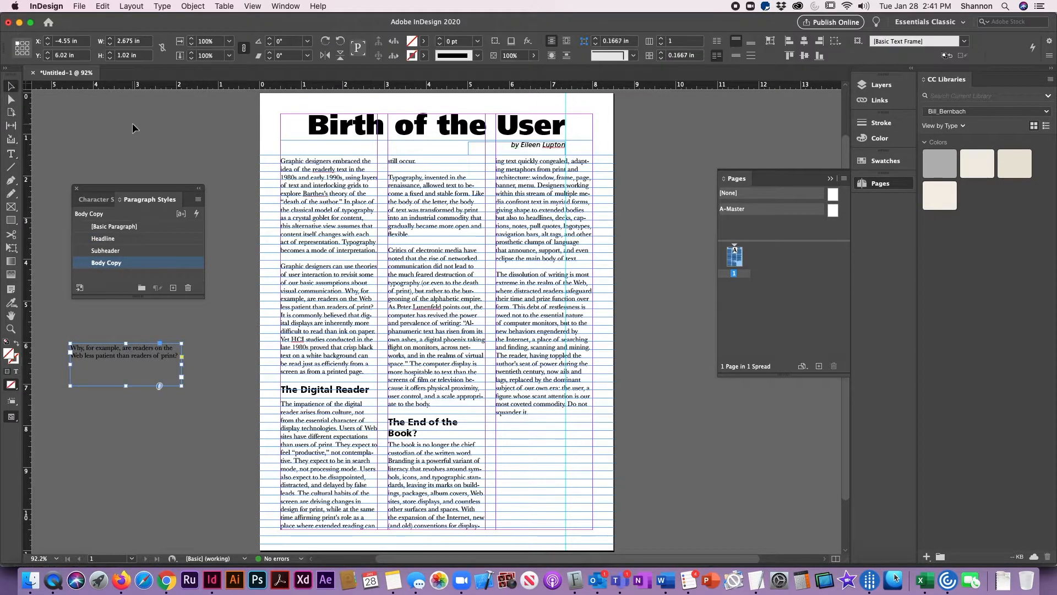
click(133, 123)
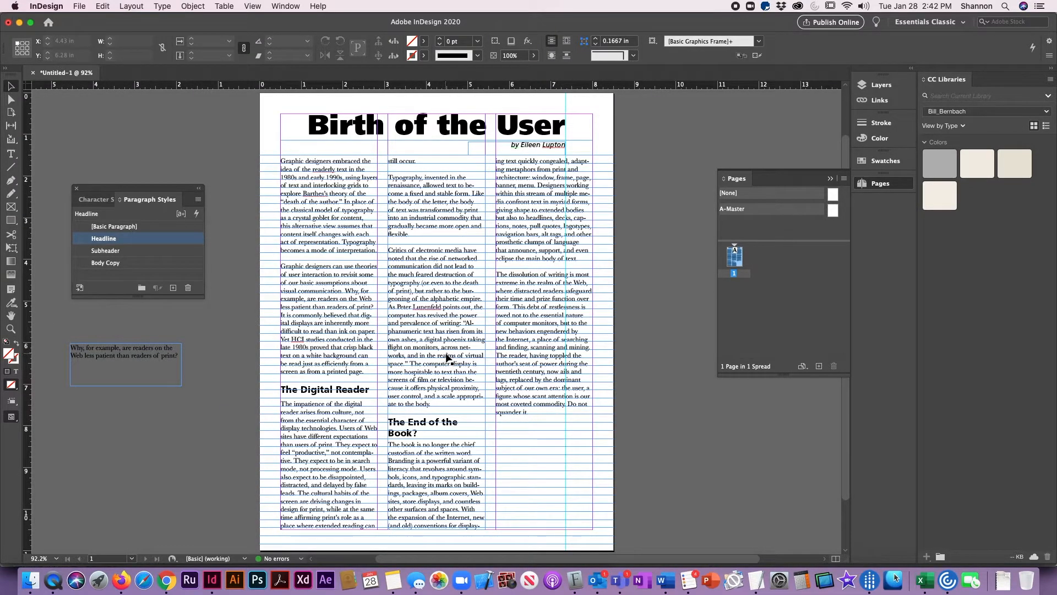
- Draw a rectangle about 3.91 by 1.42 in across the first and second columns and fill it with Black
click(414, 165)
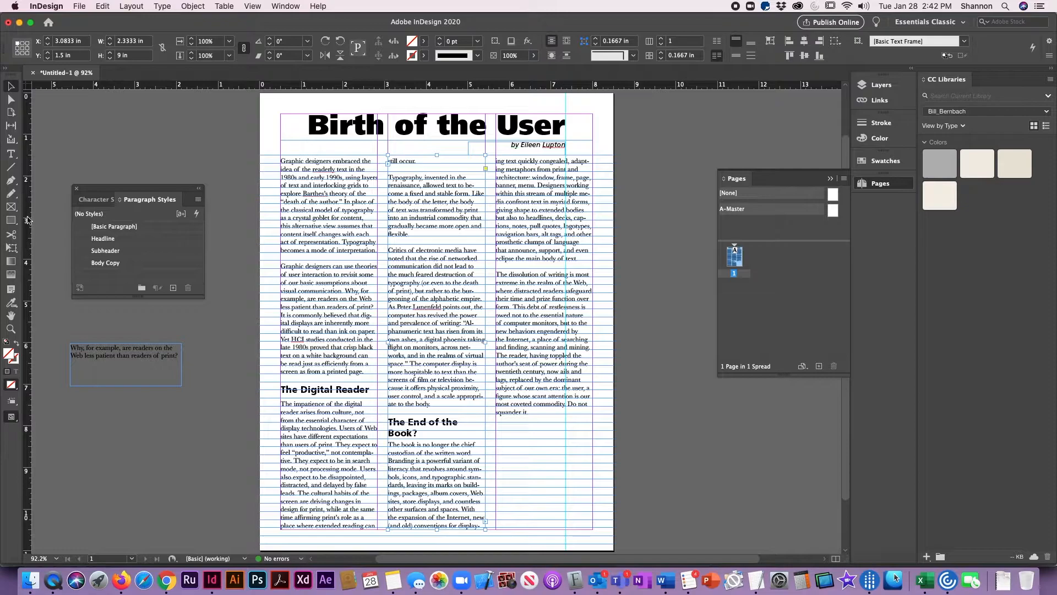
click(10, 223)
drag(323, 275, 488, 339)
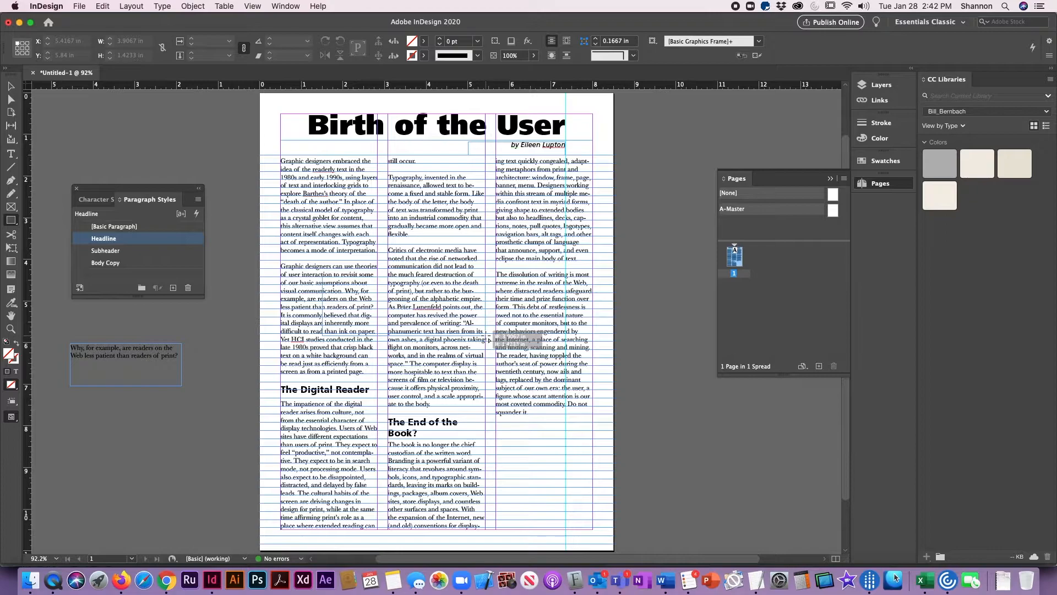
drag(488, 339, 487, 336)
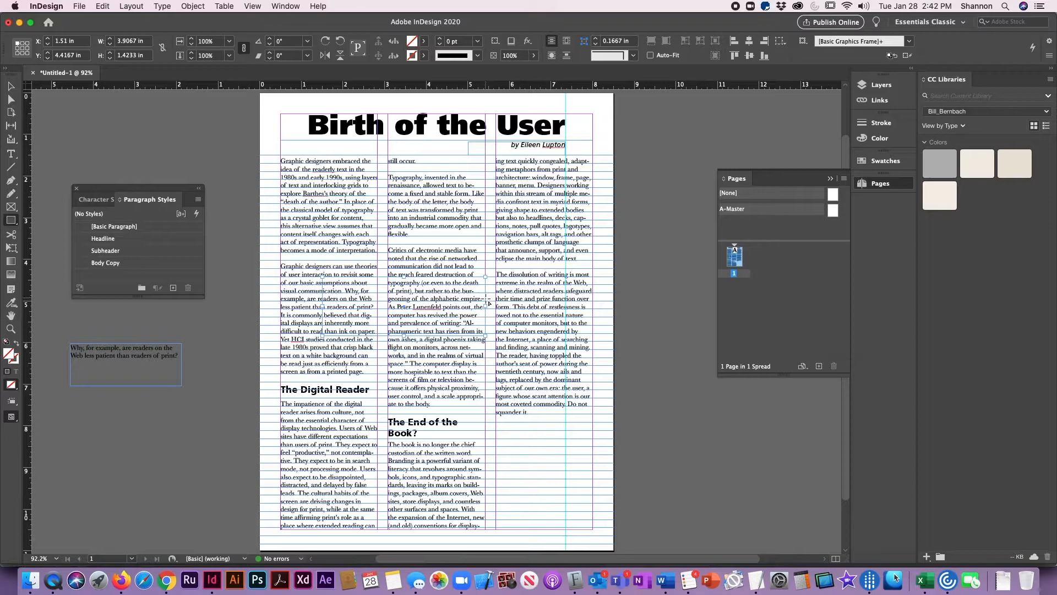
click(11, 87)
click(881, 162)
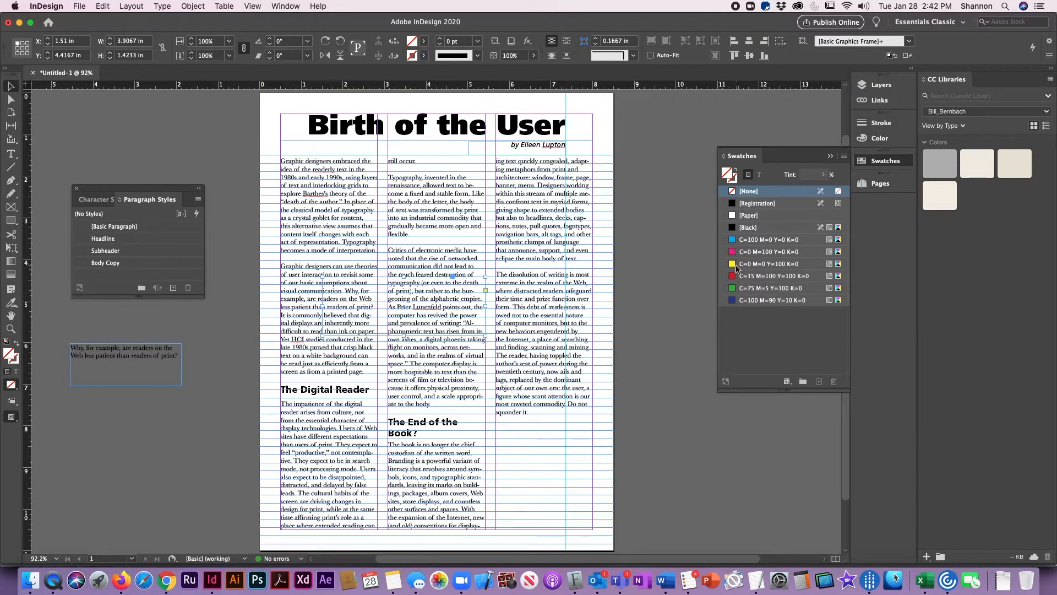
click(732, 232)
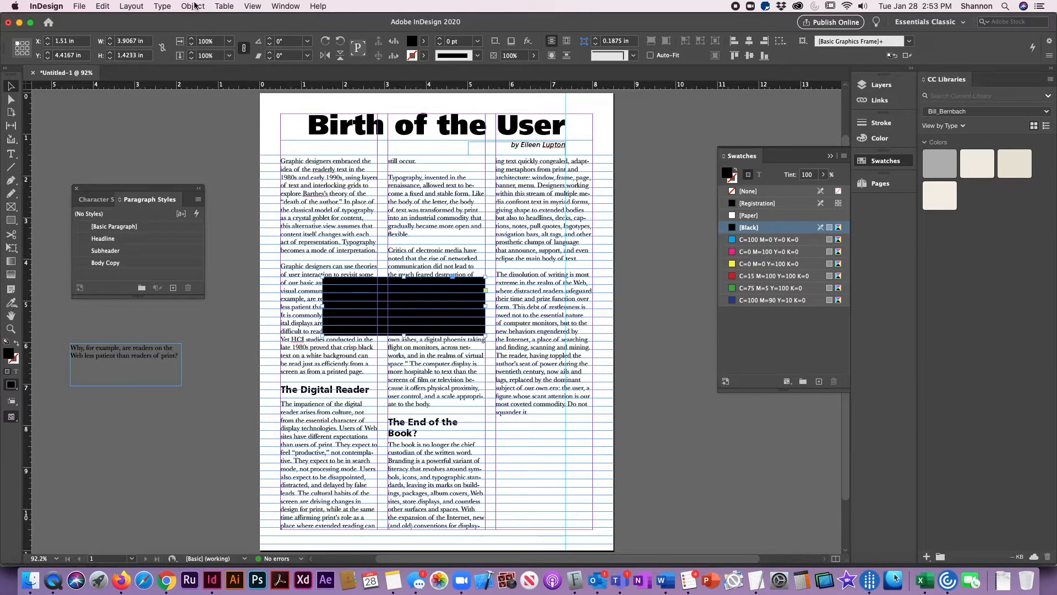
- Wrap the text around the black rectangle's bounding box with a 0.0625 in offset on all sides
click(291, 8)
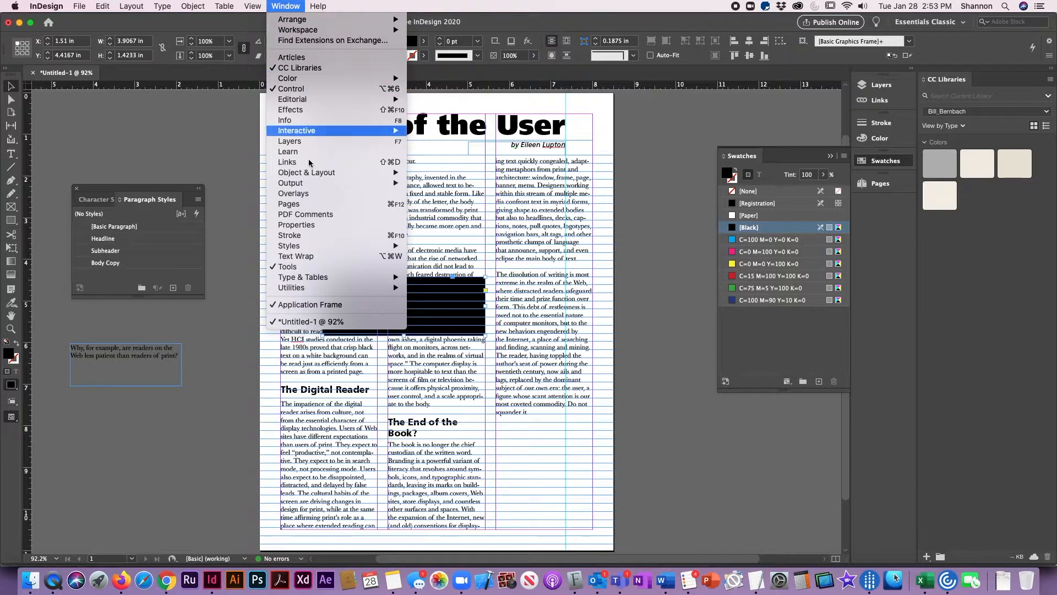
click(339, 256)
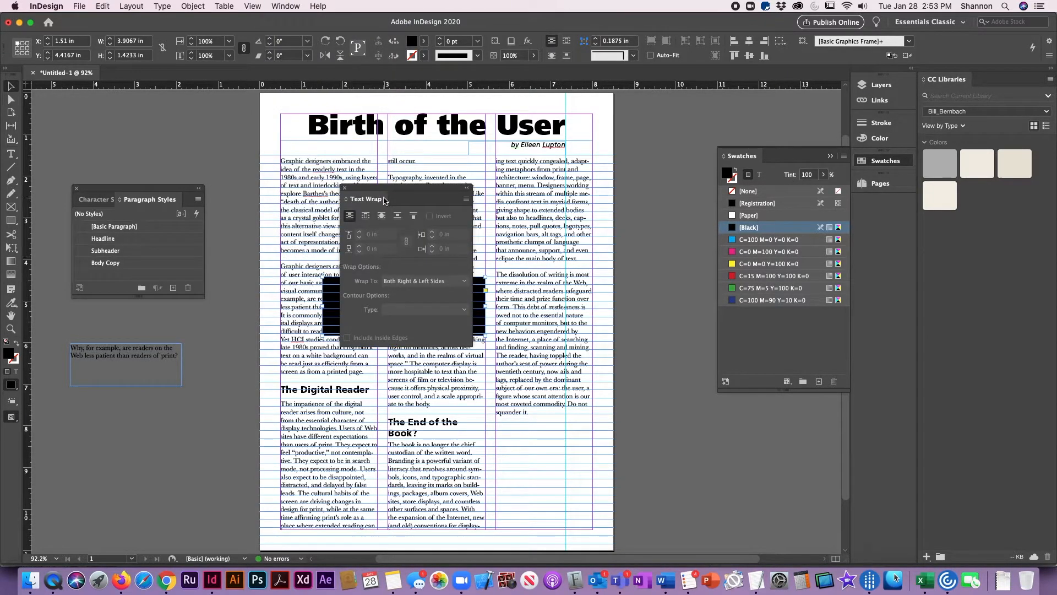
drag(411, 189, 685, 308)
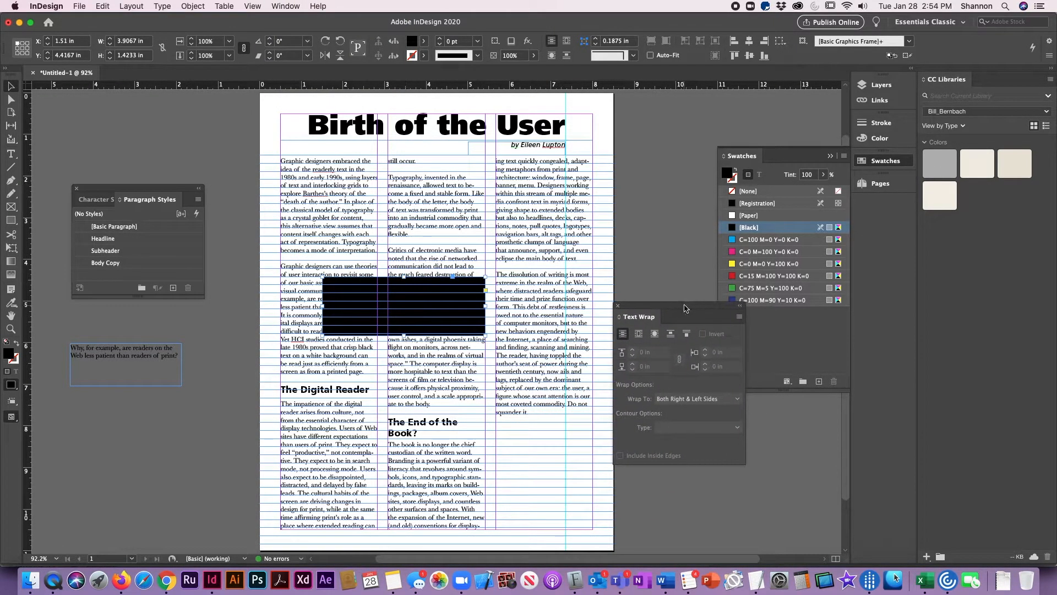
click(639, 335)
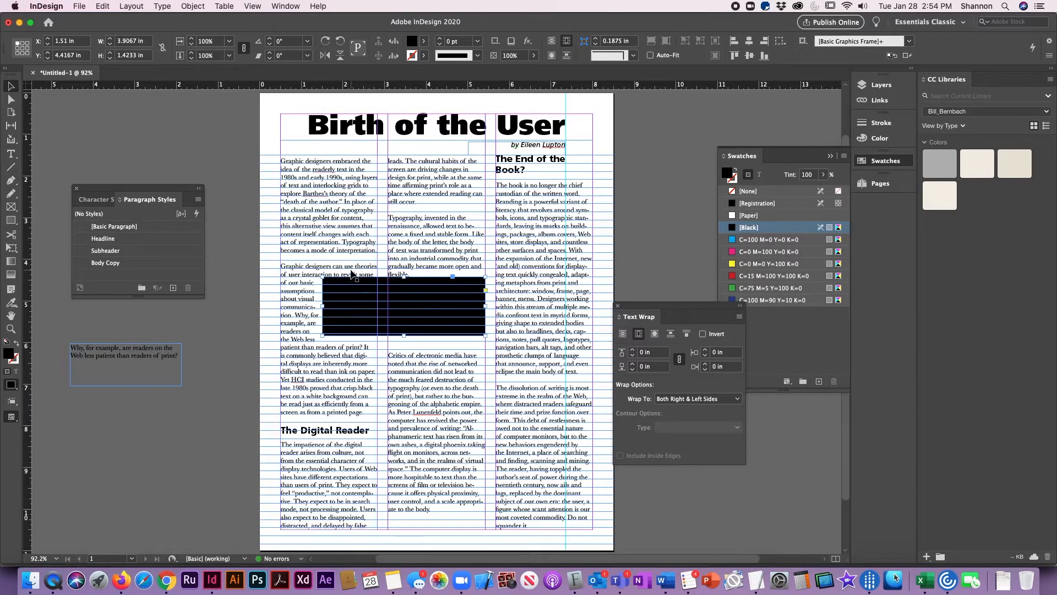
click(633, 349)
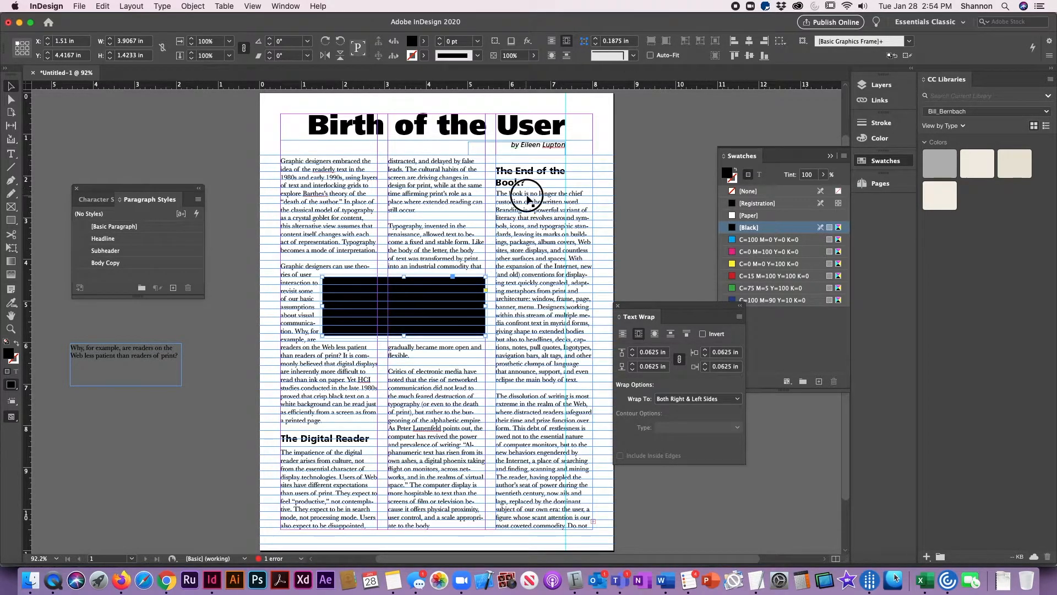
- Delete the empty line above "The End of the Book?" at the start of the third column and deselect the frame
double_click(516, 175)
click(498, 170)
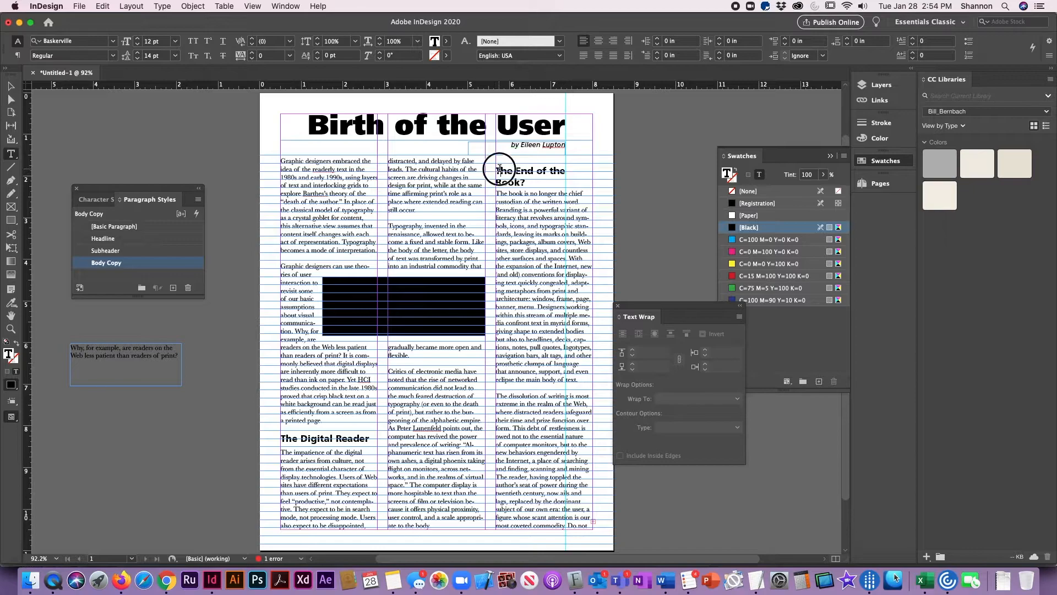
key(Left)
key(BackSpace)
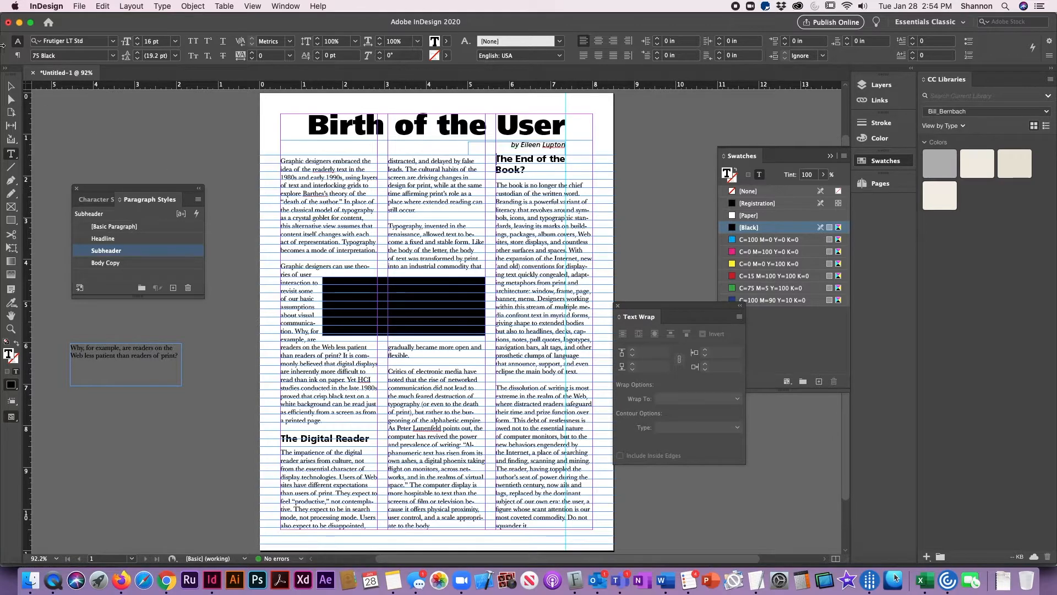
click(10, 86)
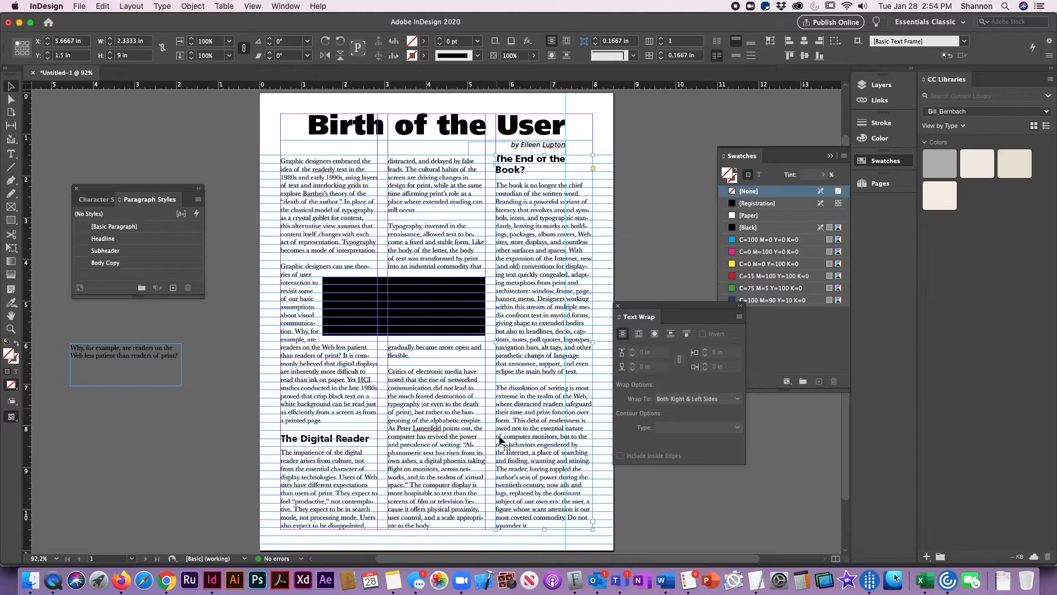
click(662, 231)
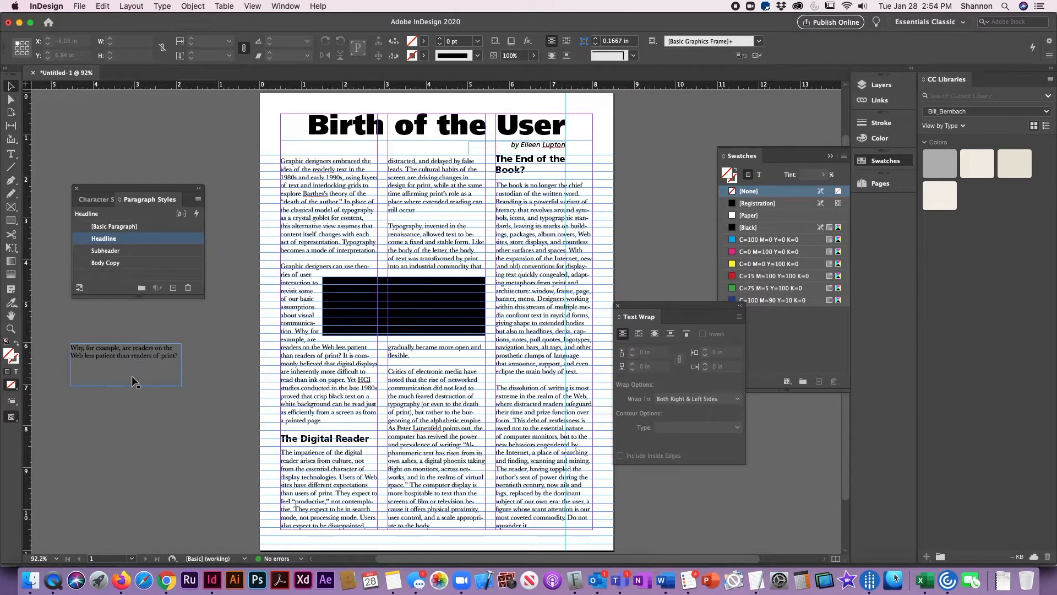
- Bring the pasteboard quote text frame to the front and move it onto the black rectangle
click(127, 361)
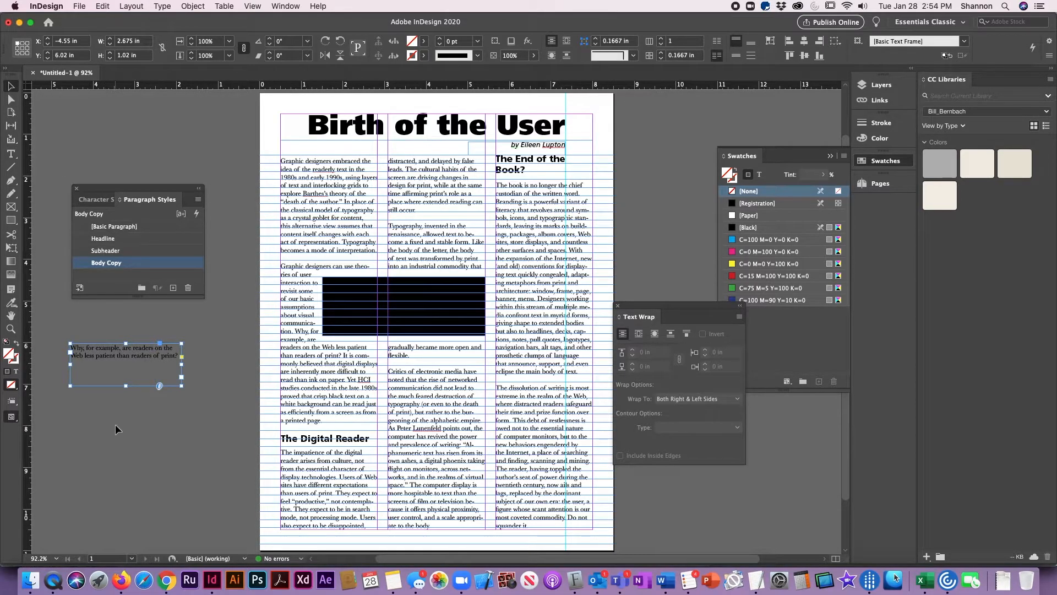
click(197, 7)
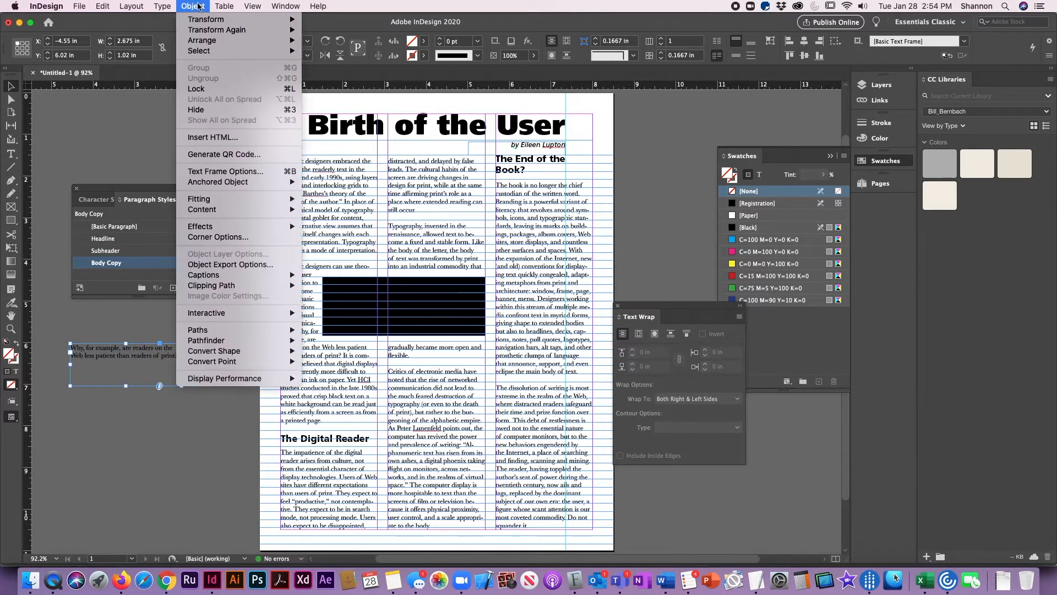
mouse_move(213, 43)
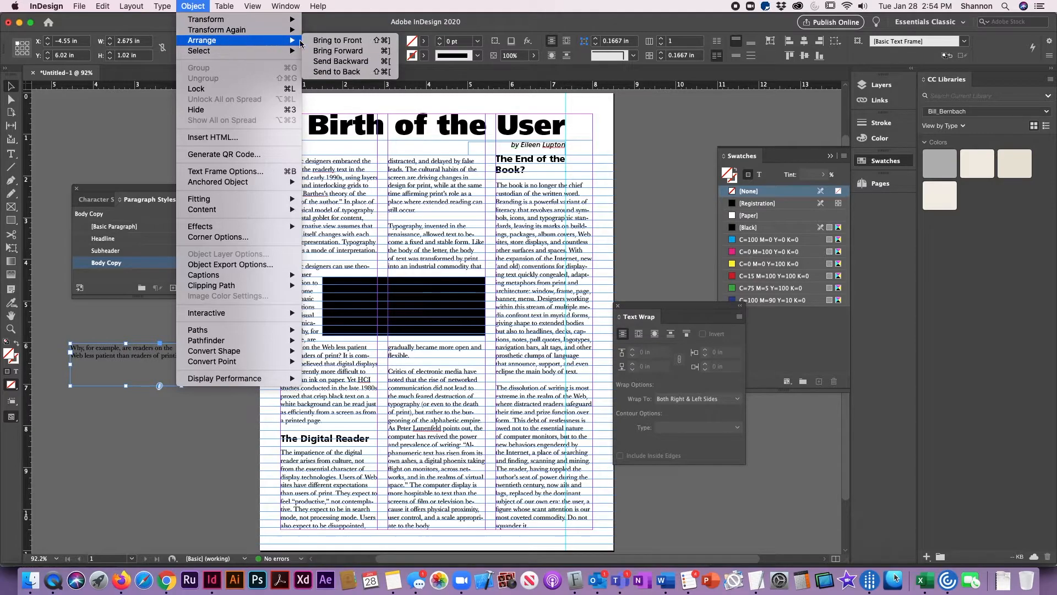
click(337, 41)
drag(154, 336, 413, 277)
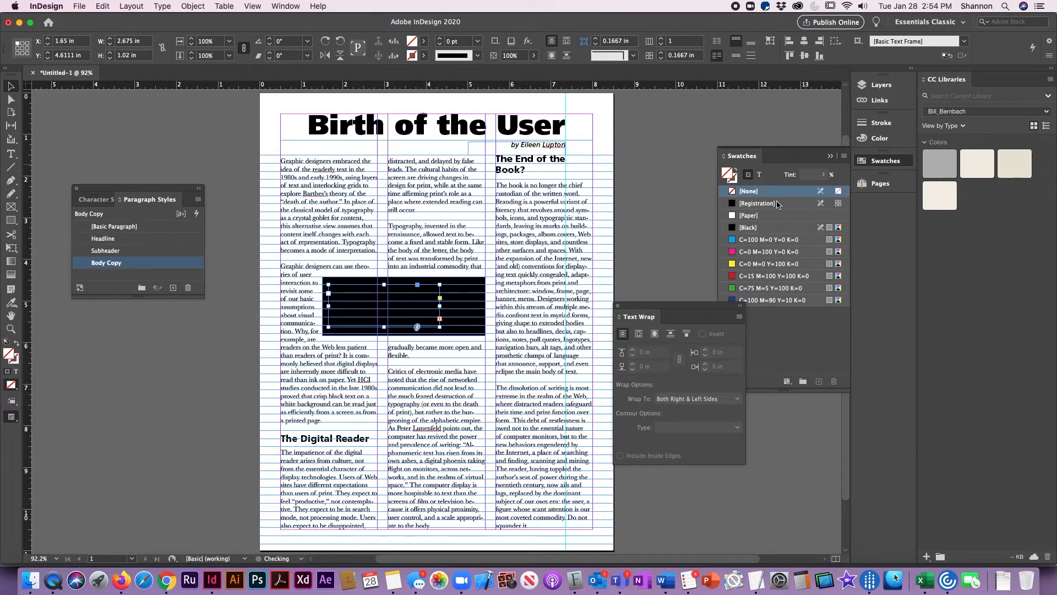
- Try to make the quote show on the black rectangle by coloring its text [Paper]
click(759, 174)
click(749, 228)
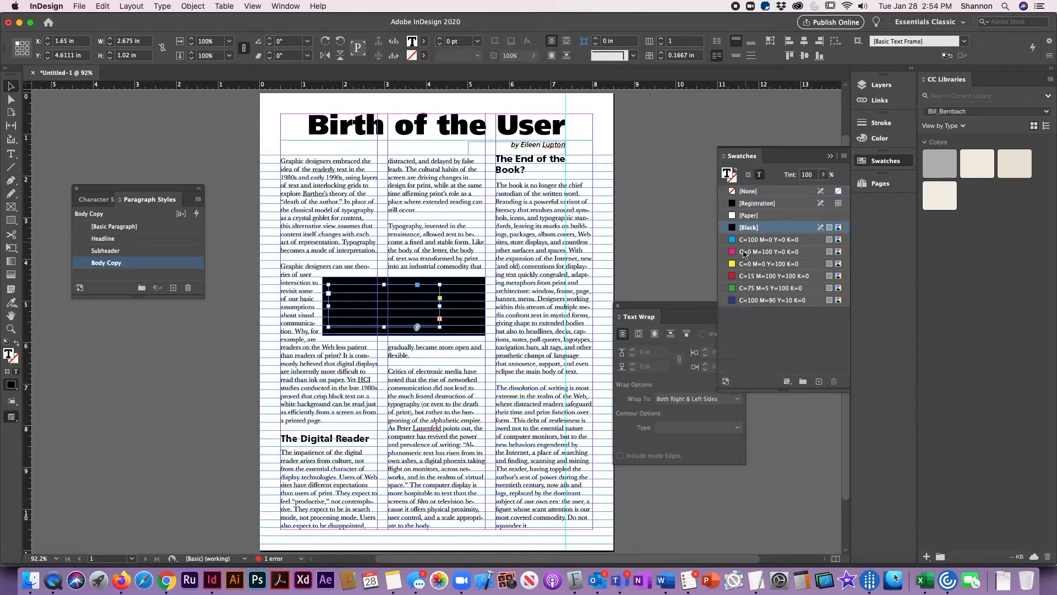
click(750, 215)
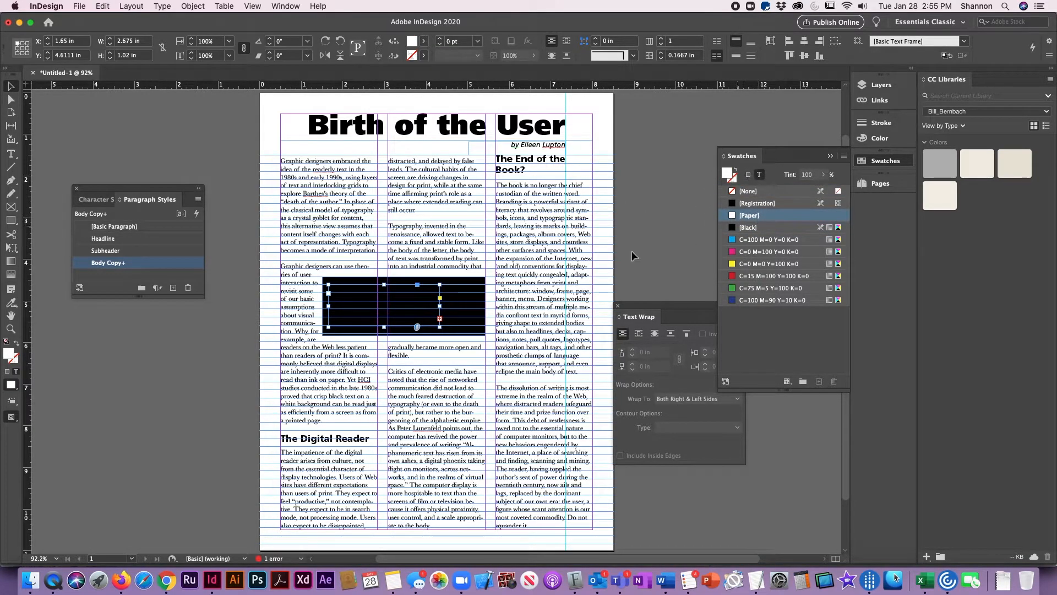
click(192, 6)
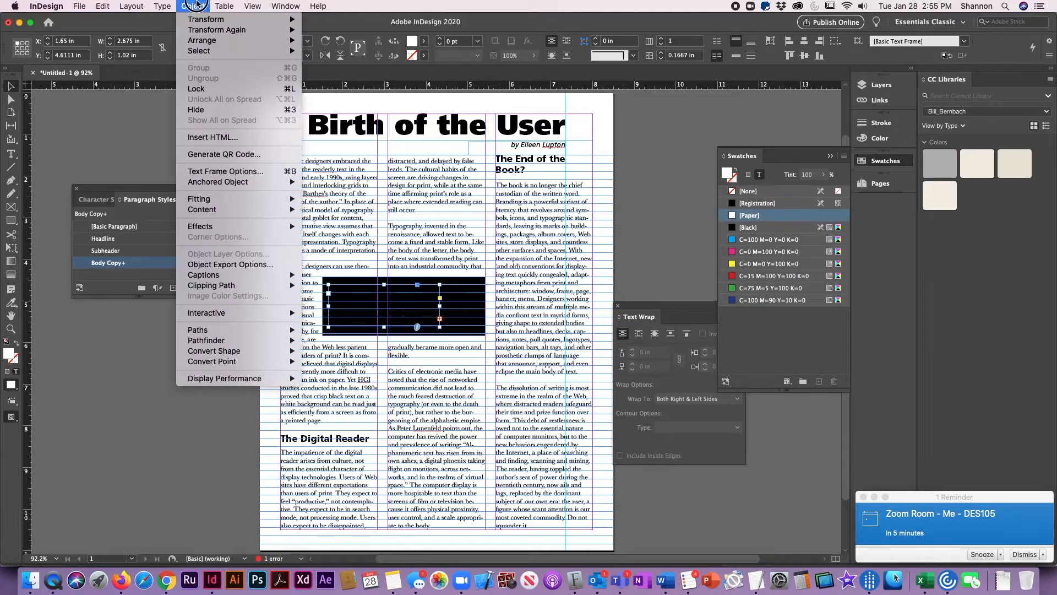
mouse_move(239, 39)
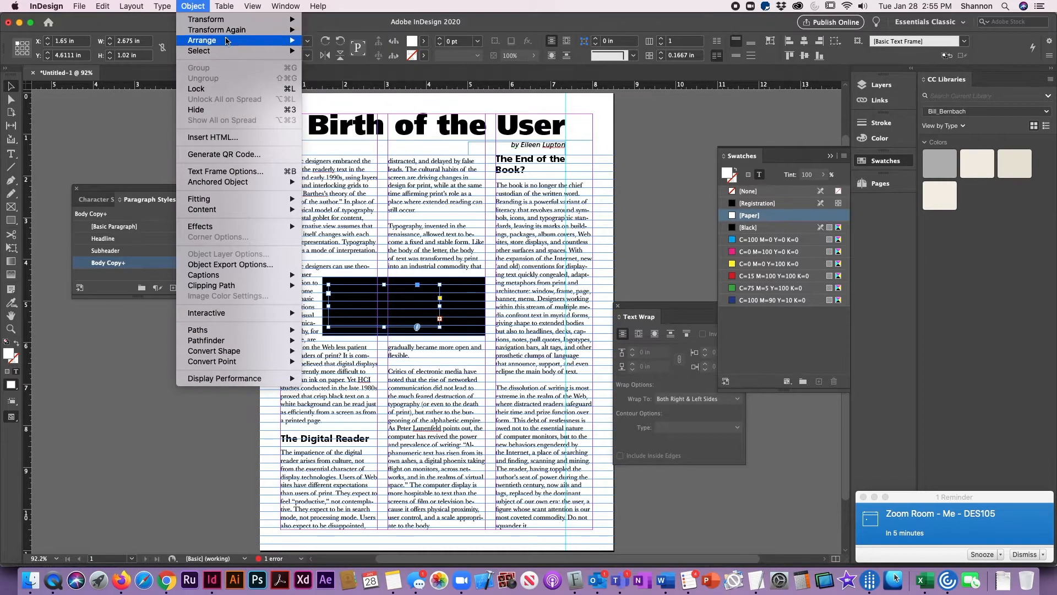
click(728, 175)
click(760, 174)
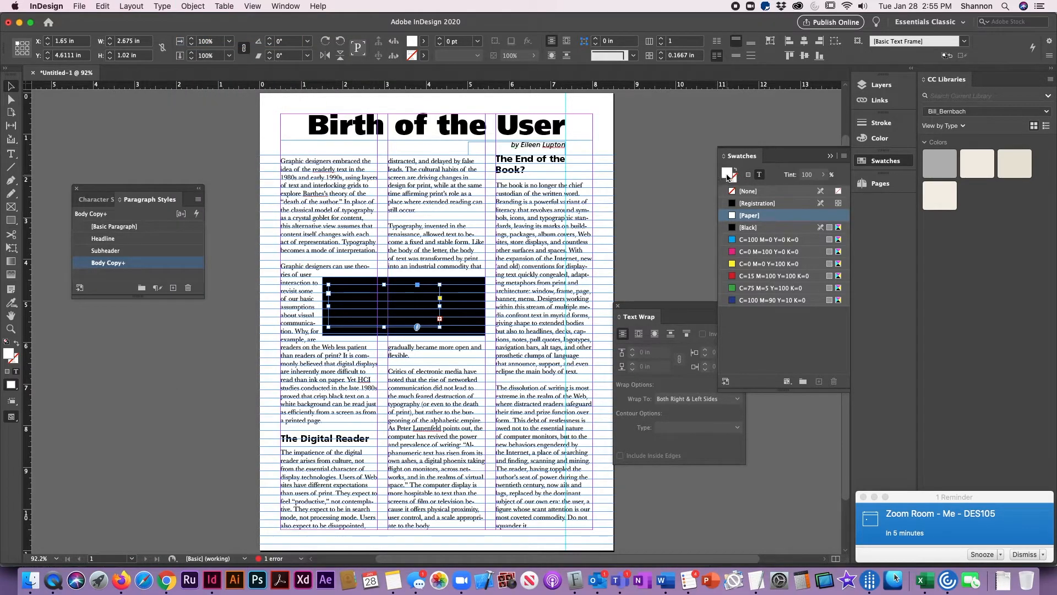
click(646, 230)
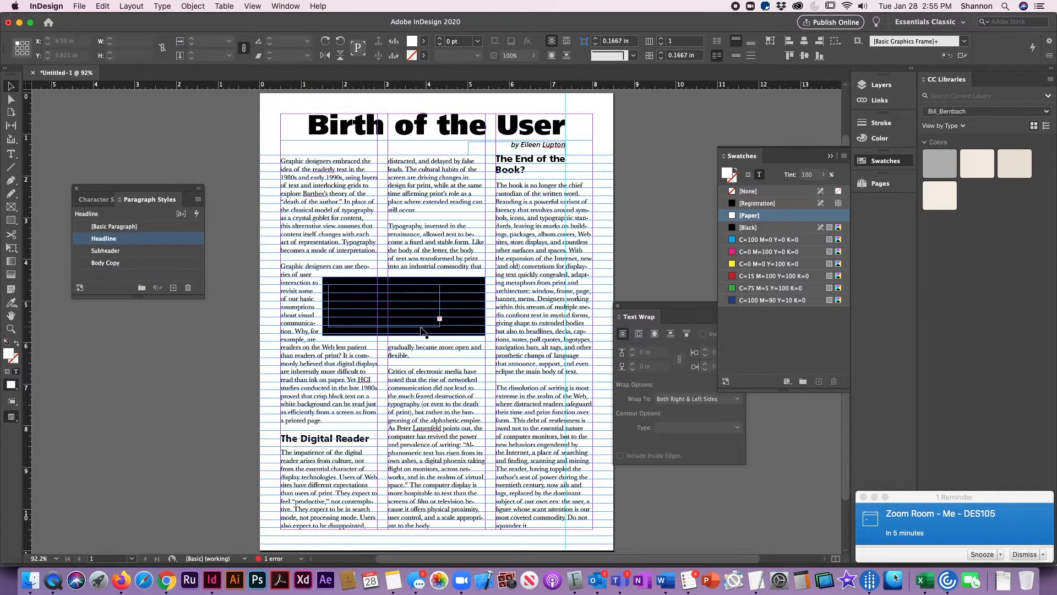
- Place the text cursor in the quote frame and try recoloring its text [Black] with a 0% tint
click(411, 316)
double_click(411, 317)
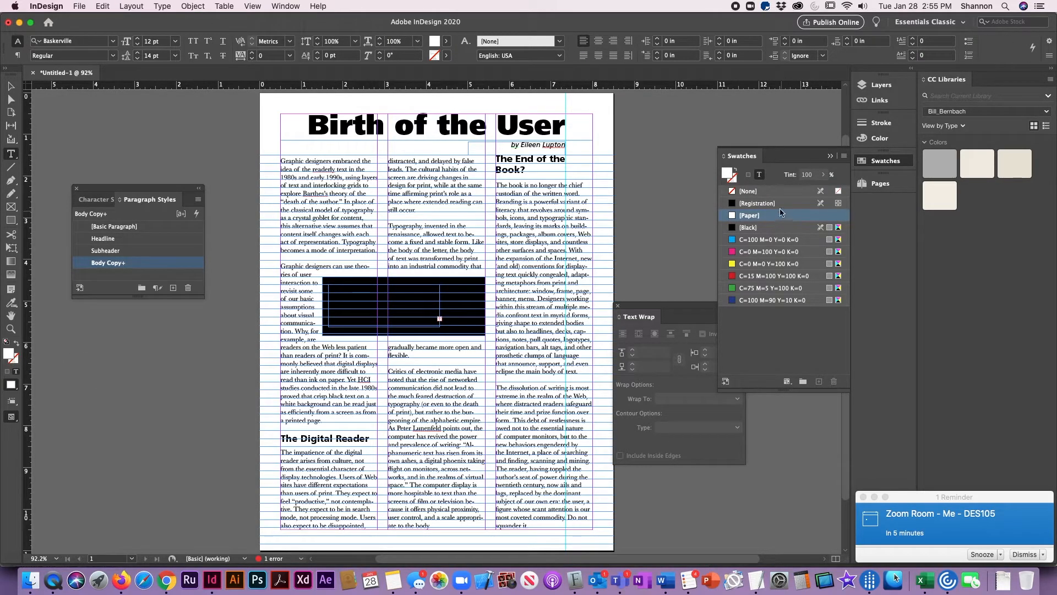
click(769, 228)
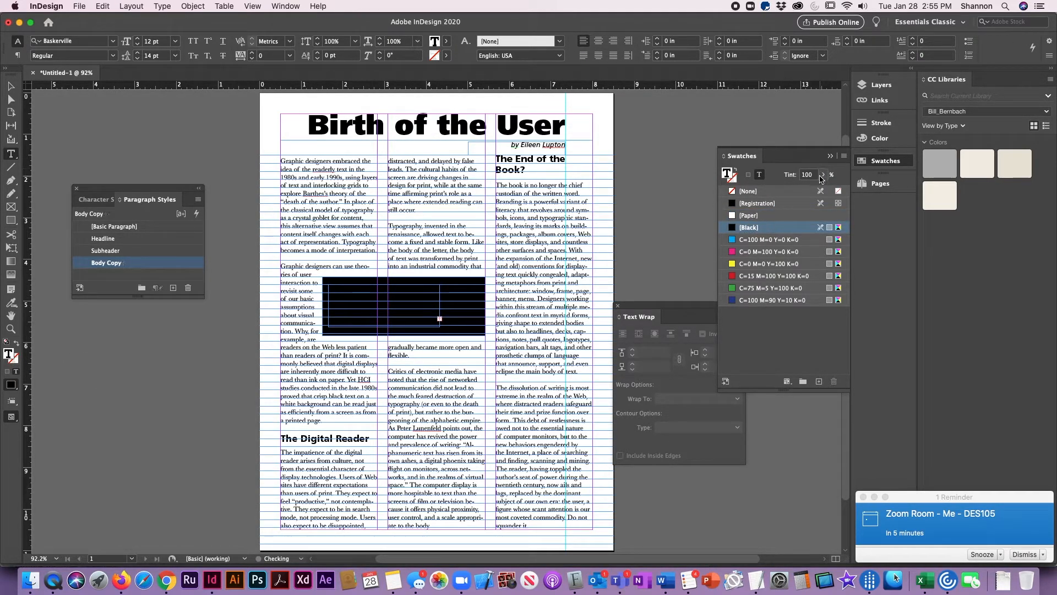
drag(815, 174, 690, 165)
text(0)
key(Return)
- Try coloring the quote text with the C=15 M=100 Y=100 K=0 swatch at 100% tint, then leave text editing
click(780, 281)
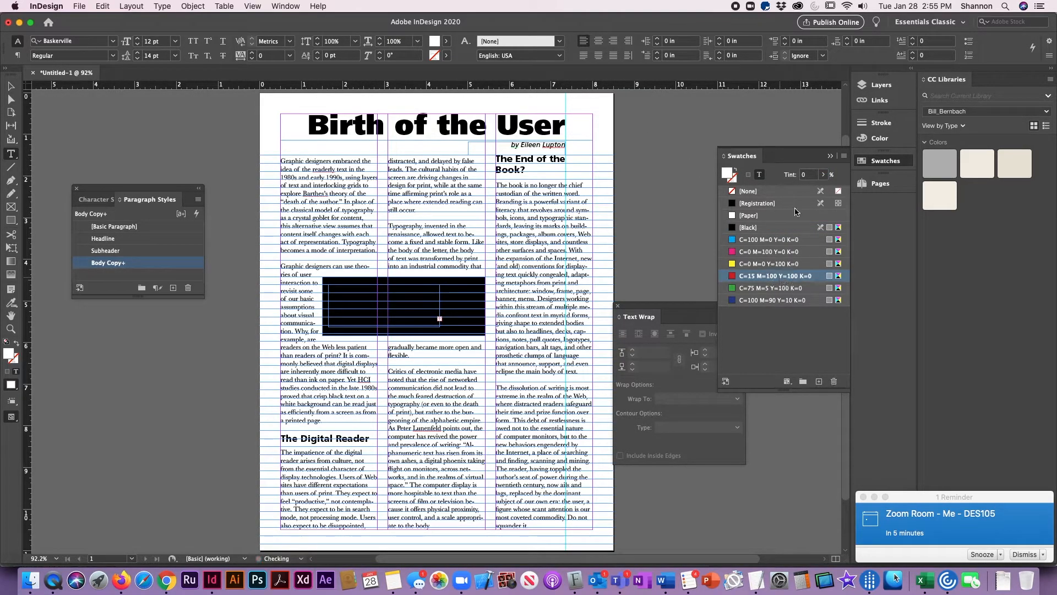
drag(817, 175, 794, 172)
text(100)
key(Return)
key(Escape)
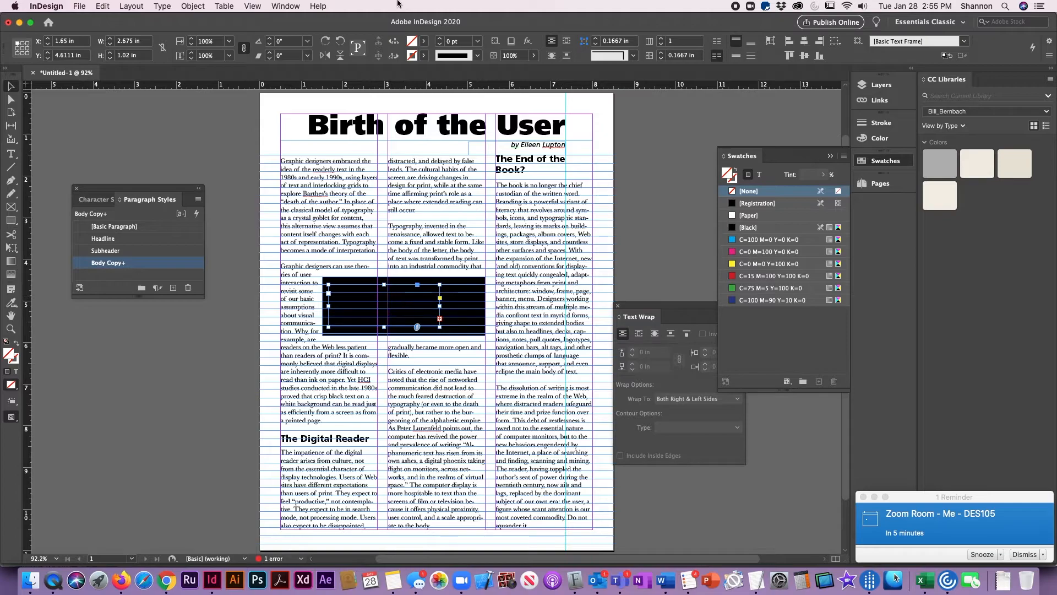
- Set the quote's text frame to ignore text wrap
click(162, 6)
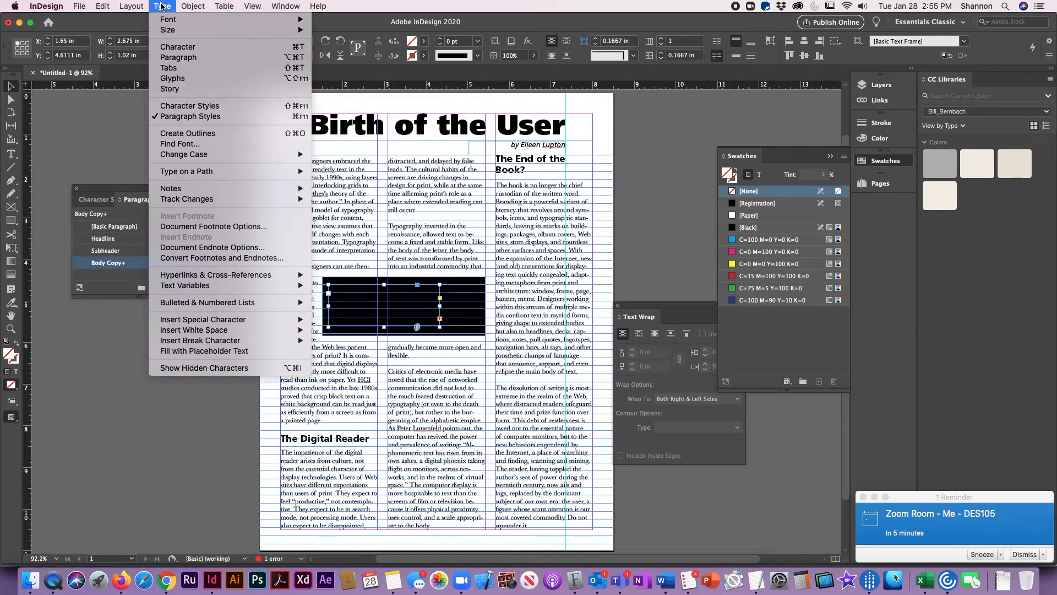
mouse_move(186, 6)
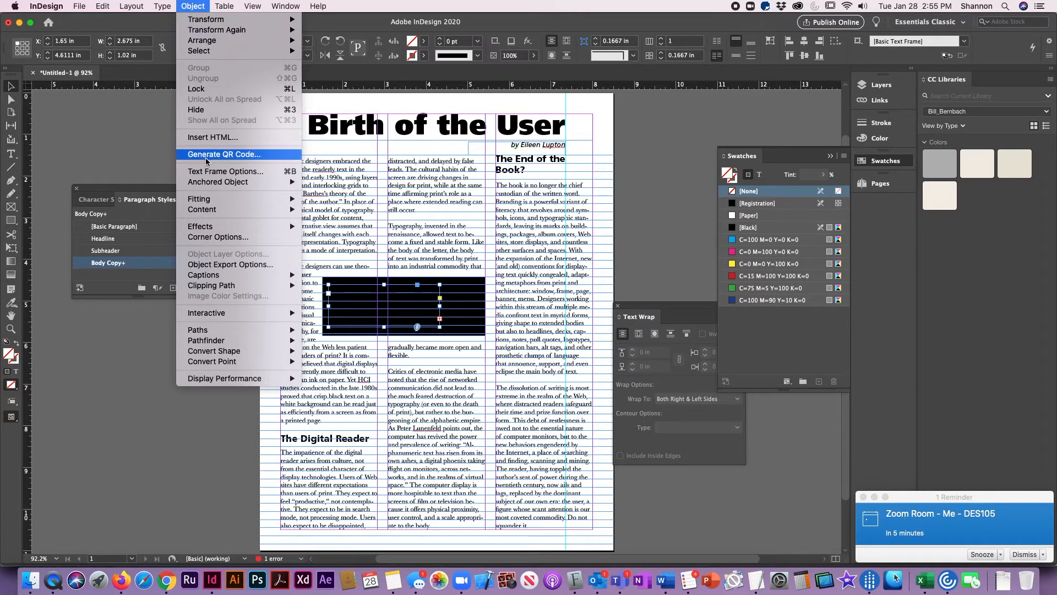
click(216, 172)
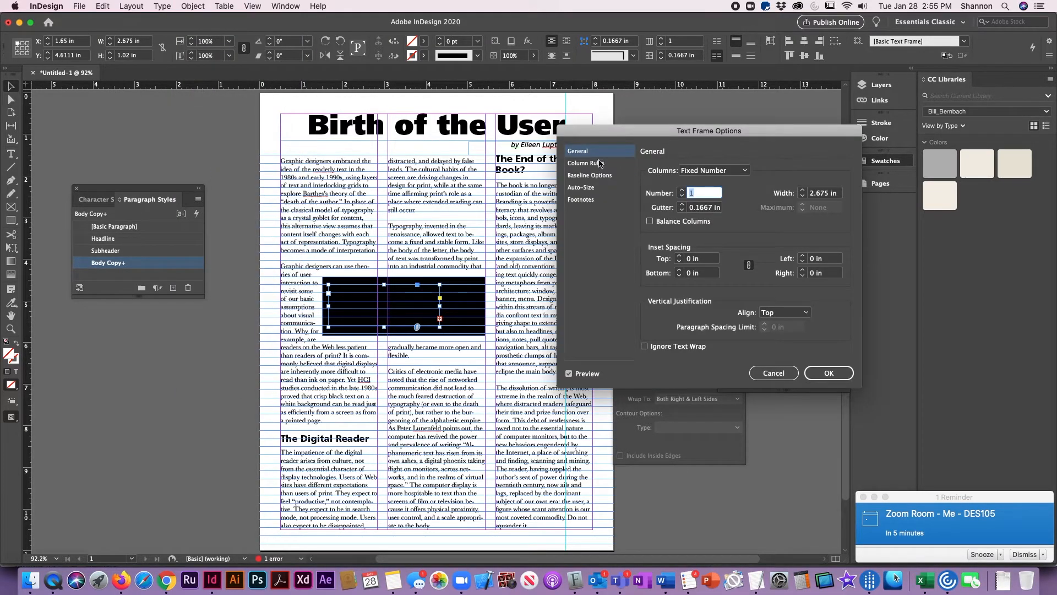
click(644, 346)
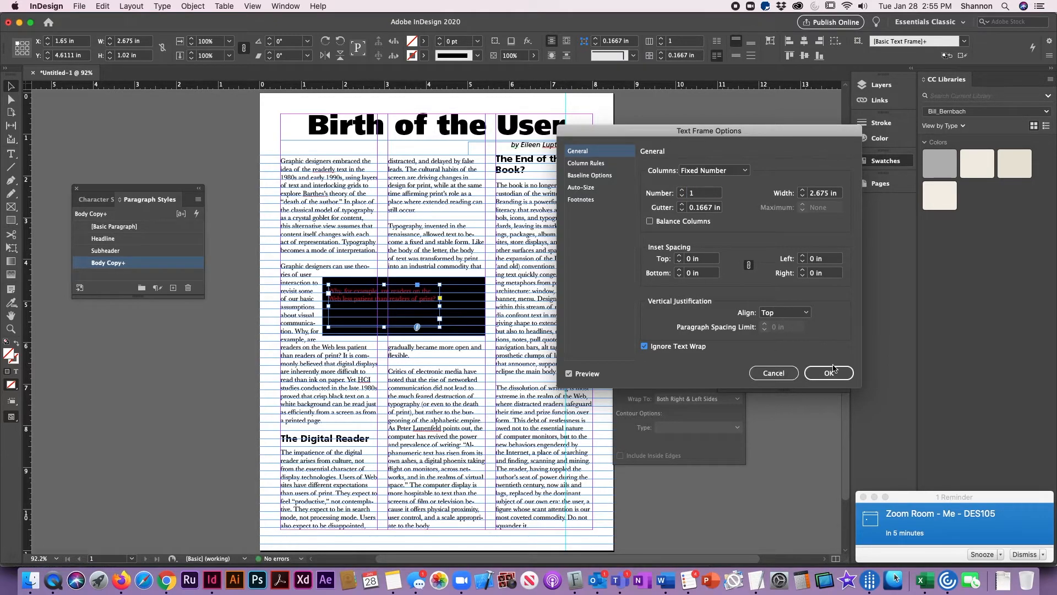
click(829, 373)
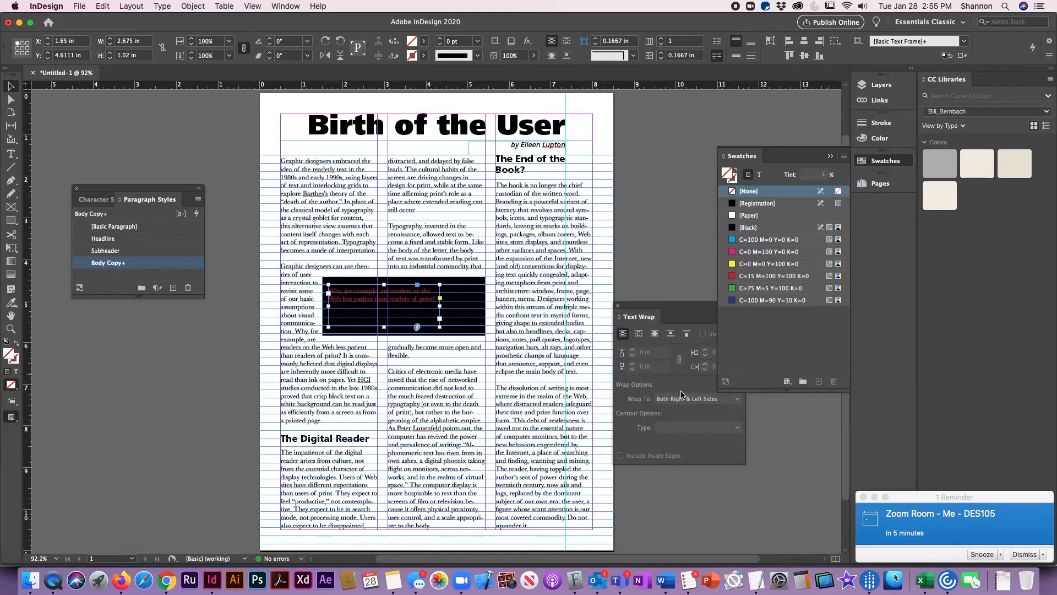
- Color the quote text [Paper] and enlarge its frame to about 3.54 by 1.17 in inside the black rectangle
click(760, 176)
click(750, 216)
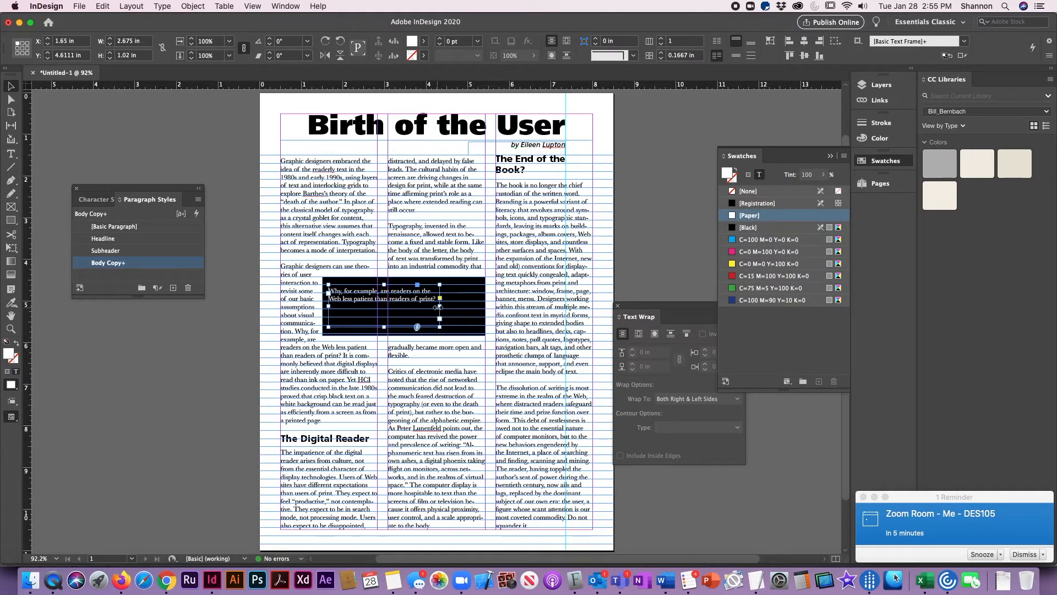
drag(439, 305, 476, 304)
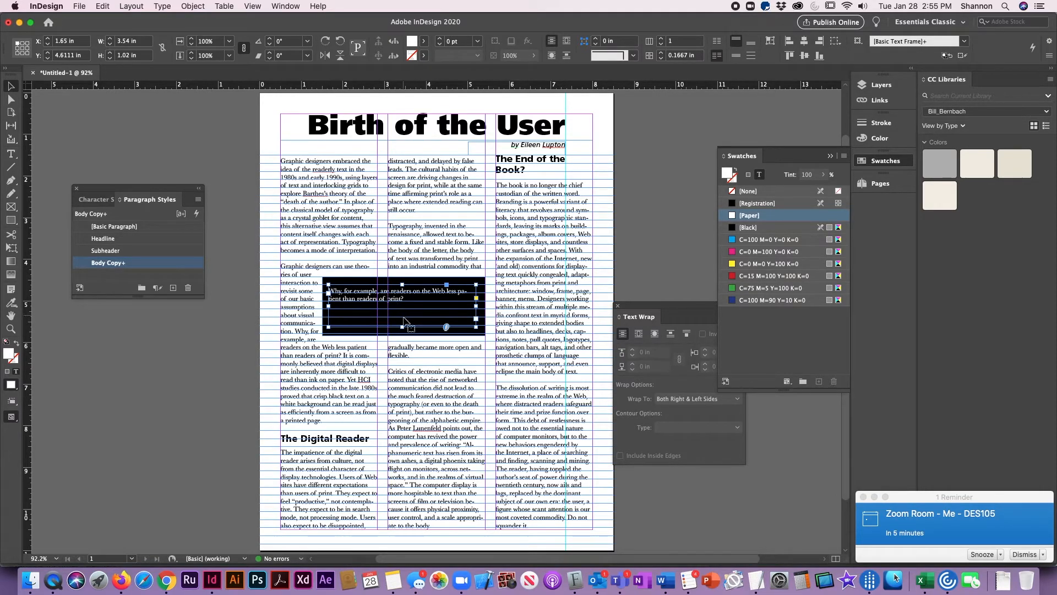
drag(402, 327, 402, 332)
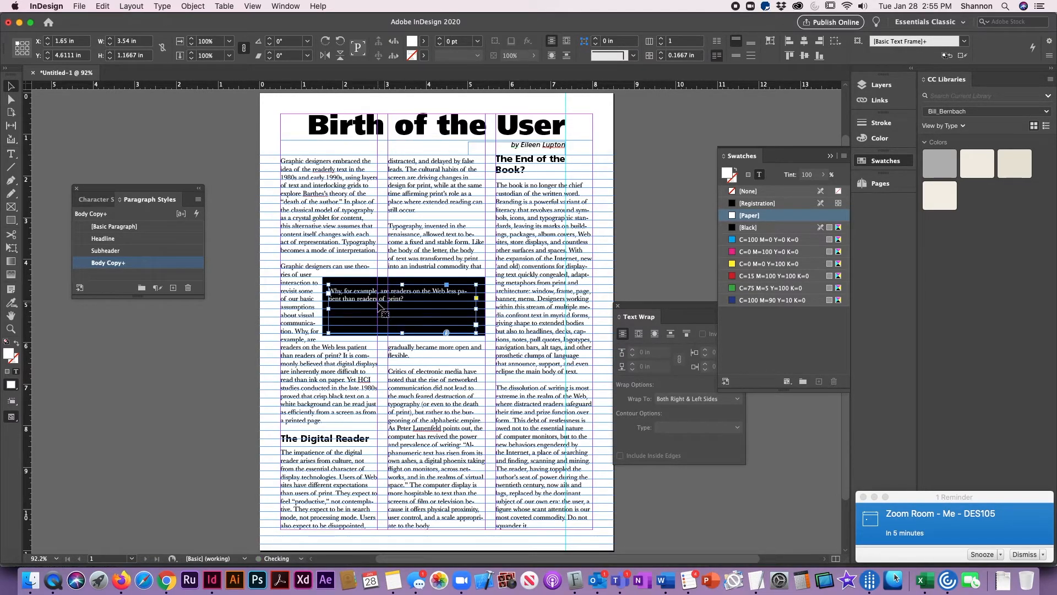
- Set the entire quote text to Baskerville Italic and snooze the meeting reminder
double_click(410, 307)
key(super+a)
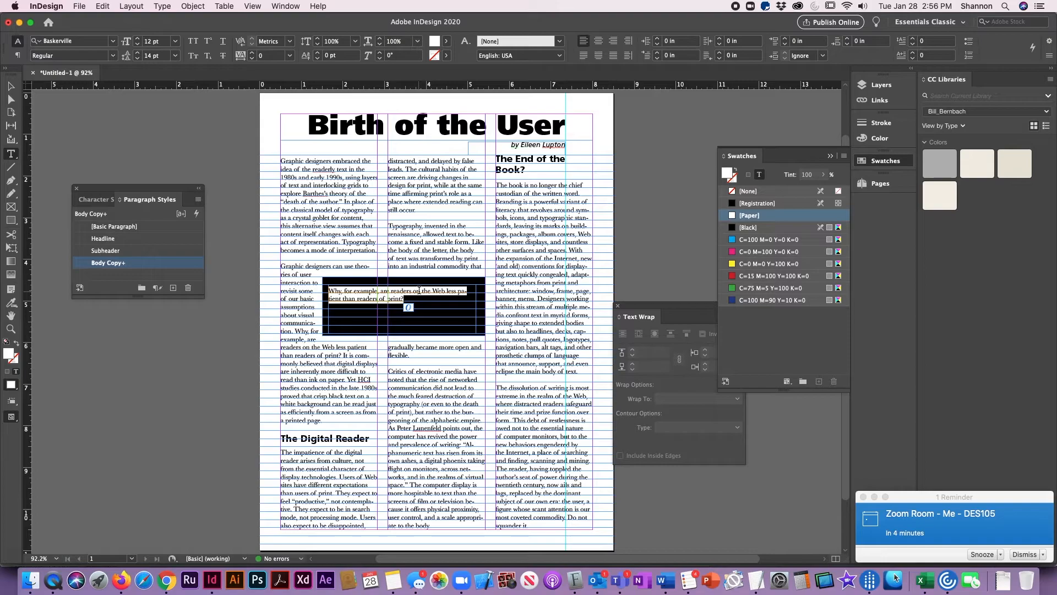
click(981, 554)
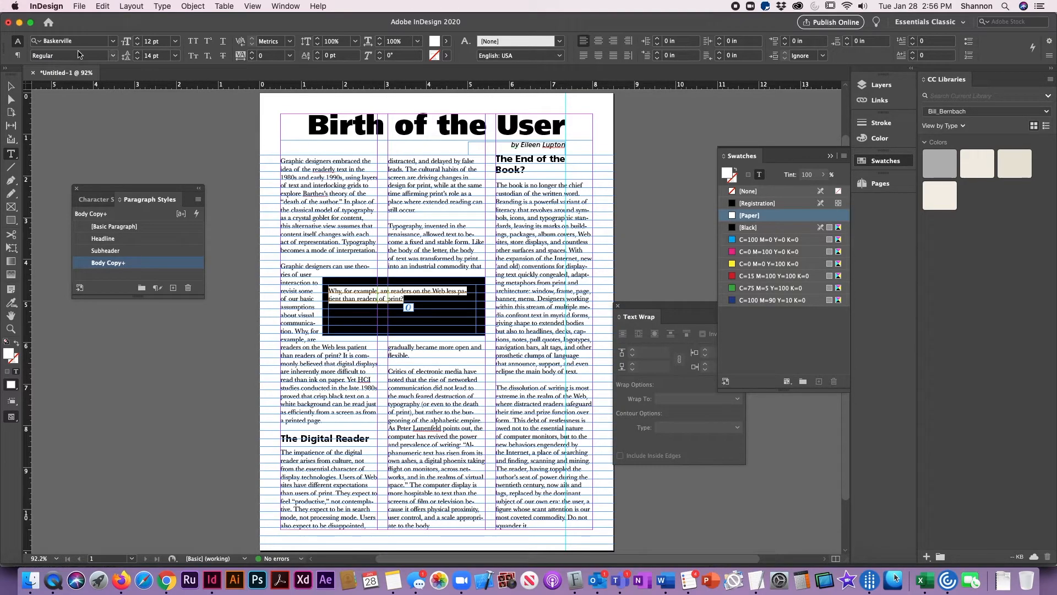
click(112, 55)
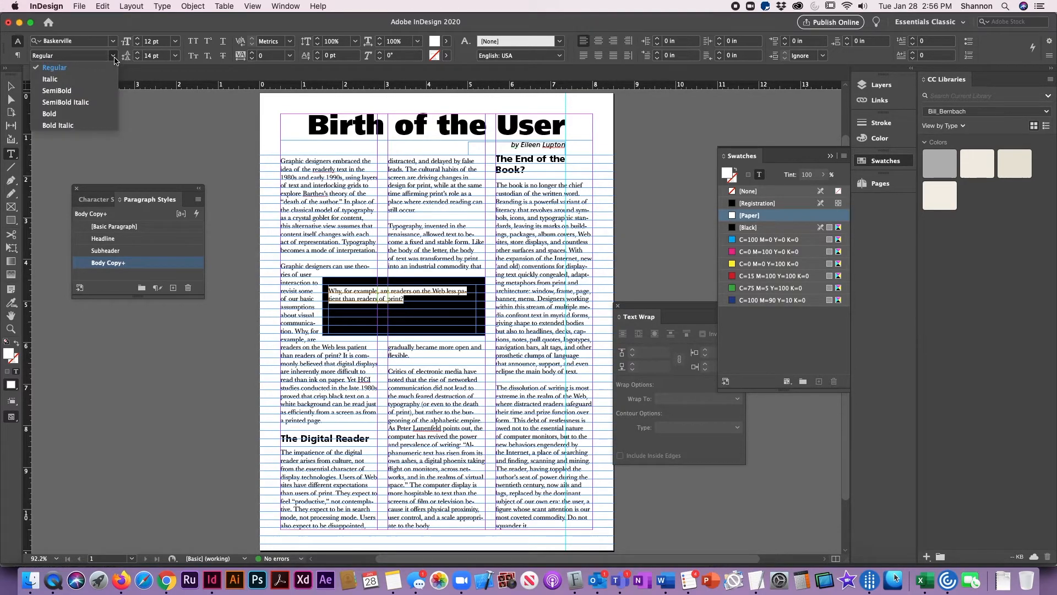
click(64, 80)
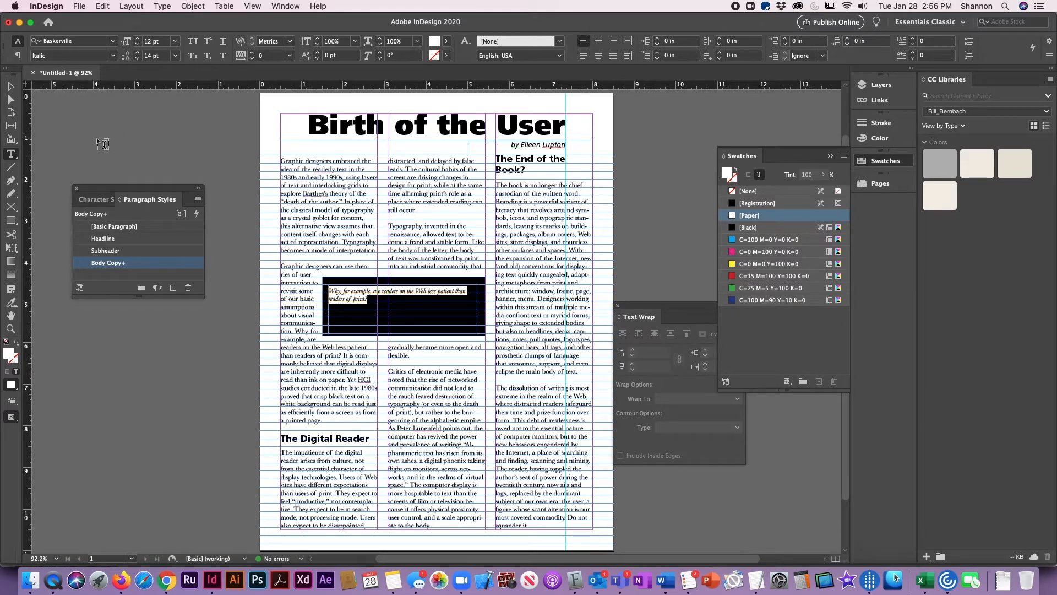
- Increase the quote text to 20 pt with 22 pt leading
key(super+shift+period)
key(super+shift+period)
key(super+shift+period)
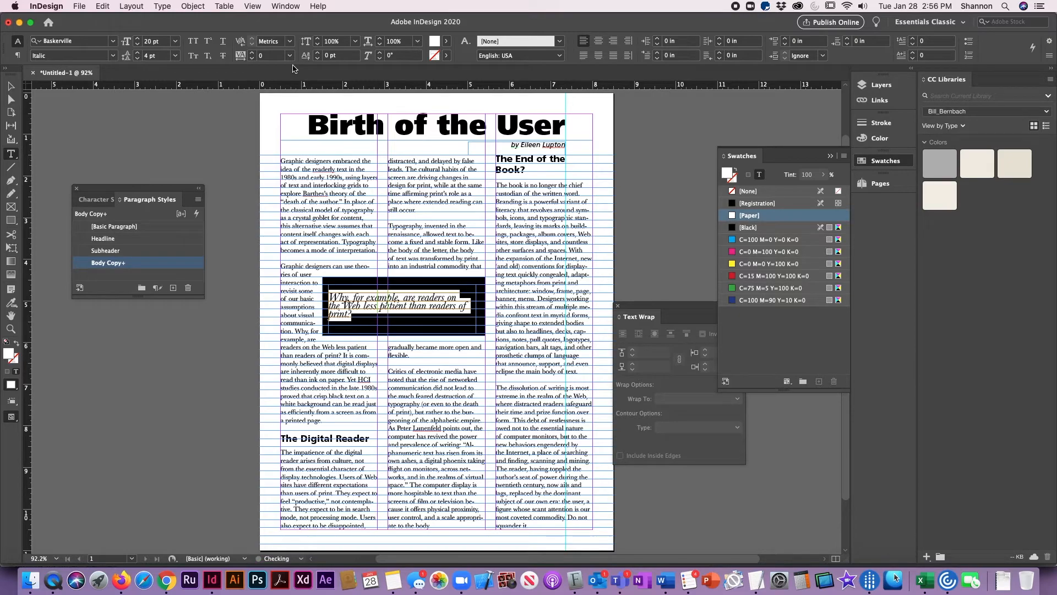
key(alt+Down)
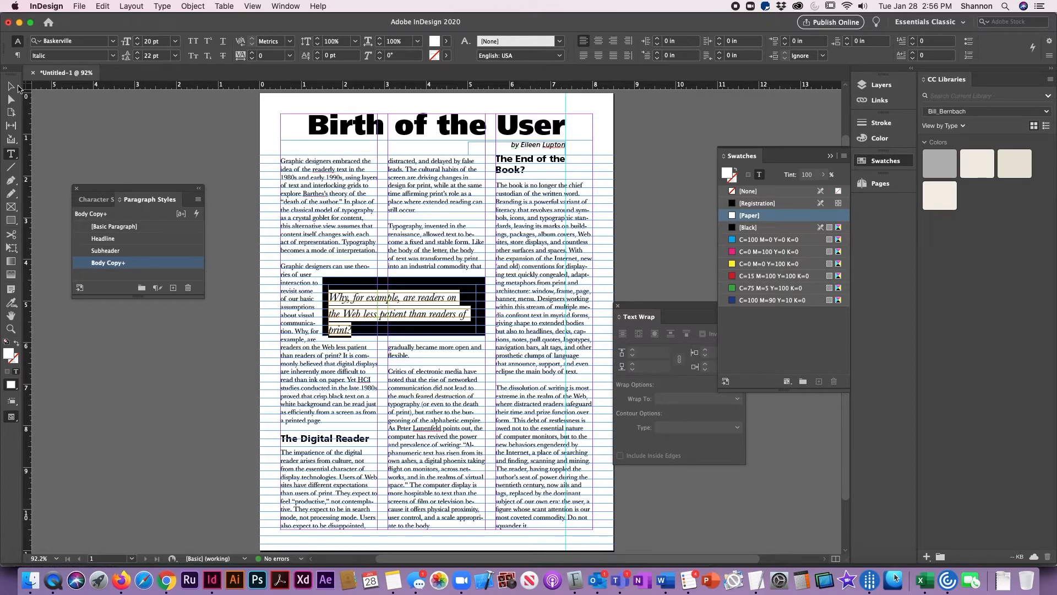
- Widen the quote frame to about 3.64 in so the text fits on two lines, and center-align the text
click(11, 86)
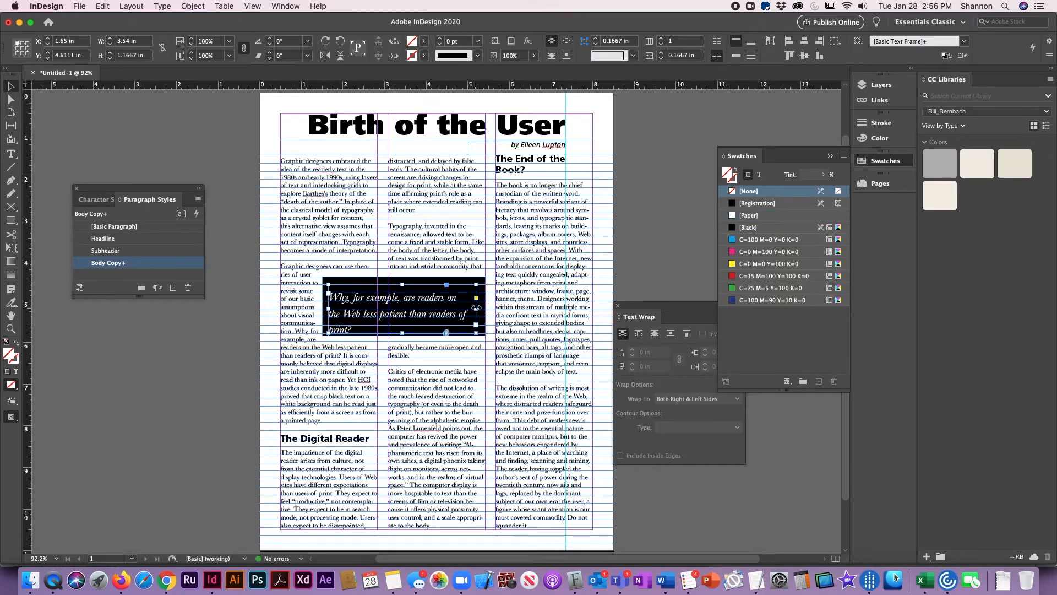
mouse_move(477, 307)
mouse_down()
mouse_move(533, 309)
mouse_move(480, 307)
mouse_up()
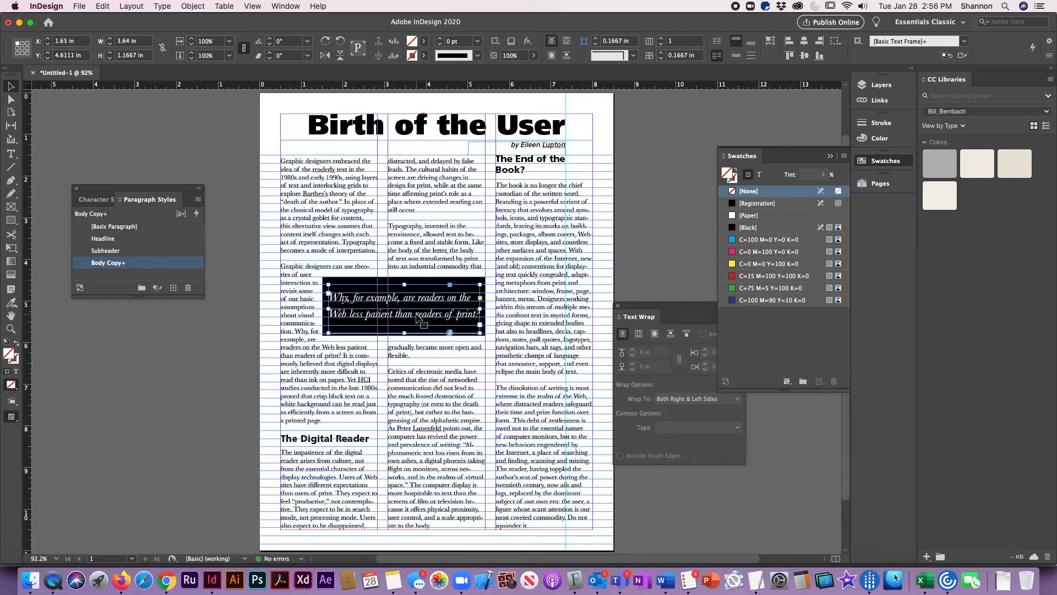
key(super+shift+c)
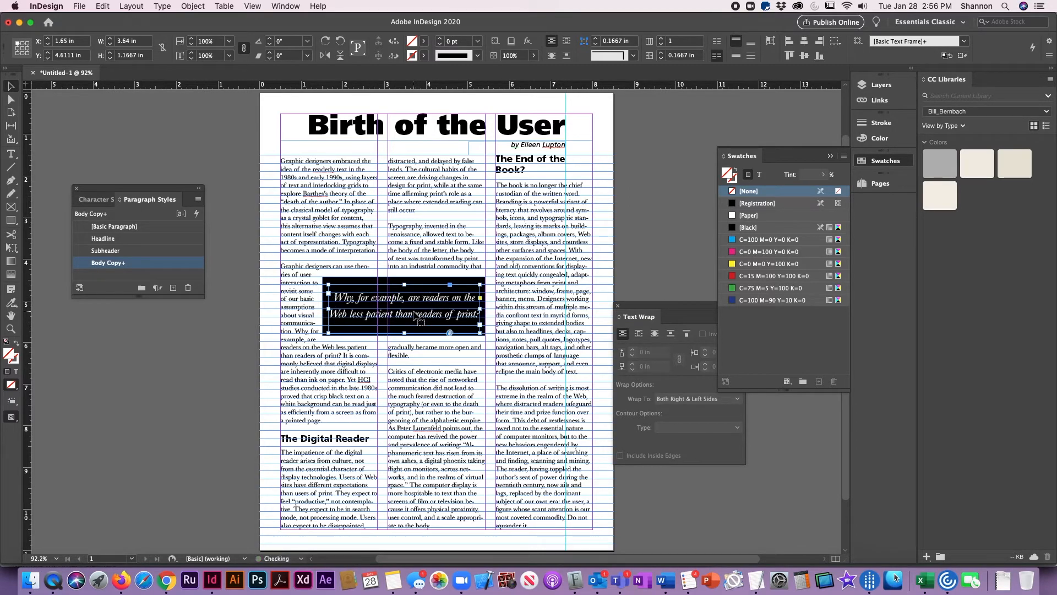
- Show the page in Preview screen mode and extend the quote frame upward and downward to about 1.56 in high
click(161, 383)
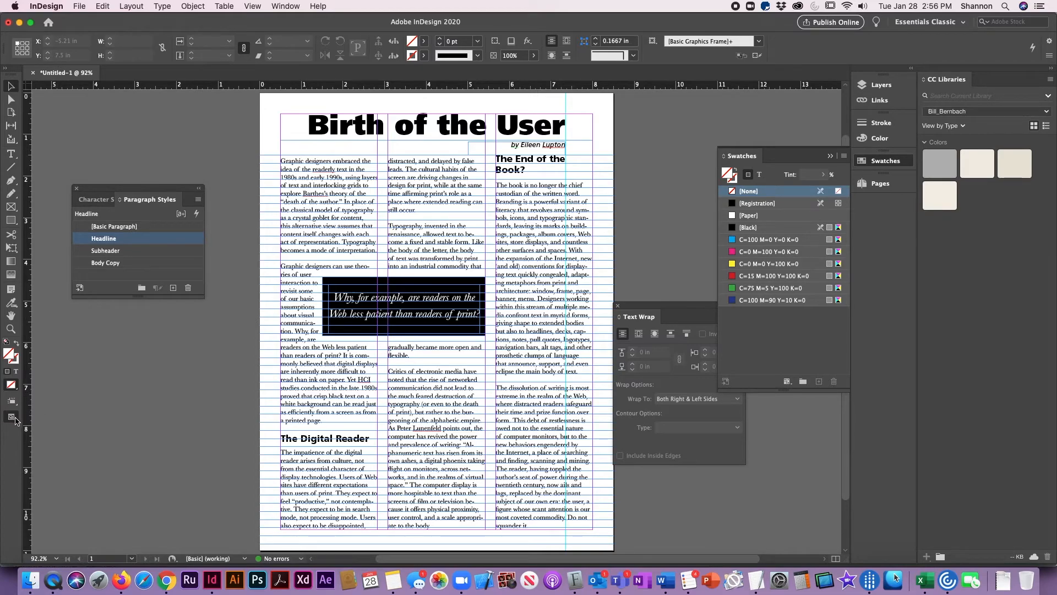
drag(11, 418, 38, 445)
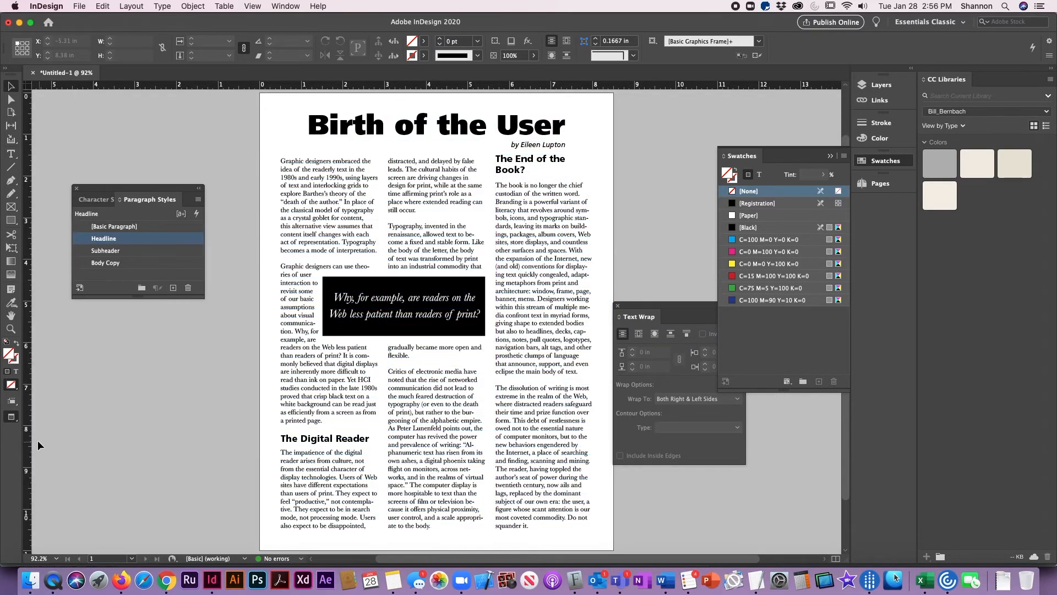
click(449, 302)
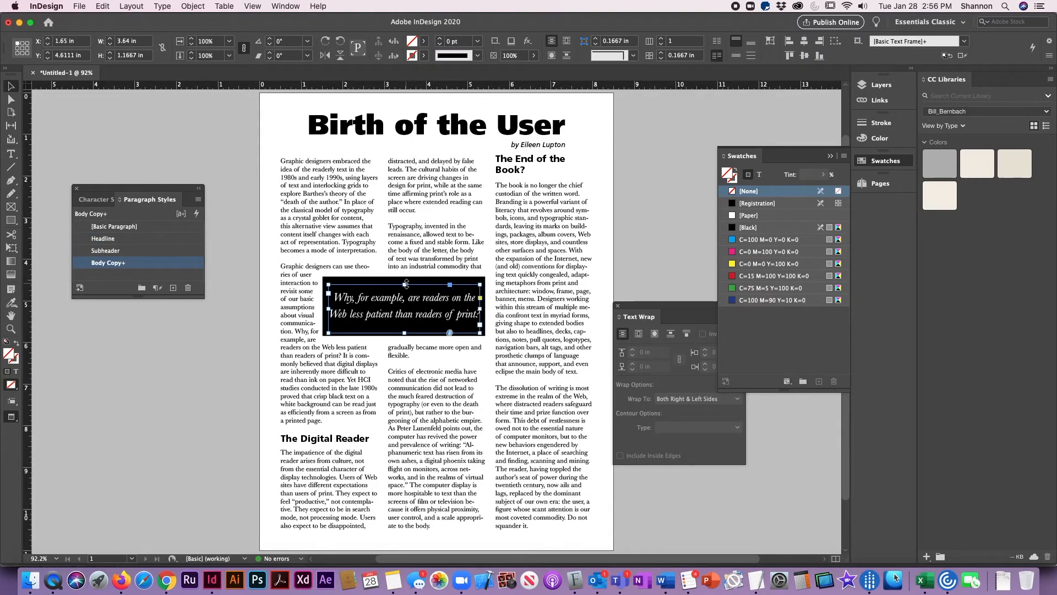
drag(405, 284, 406, 277)
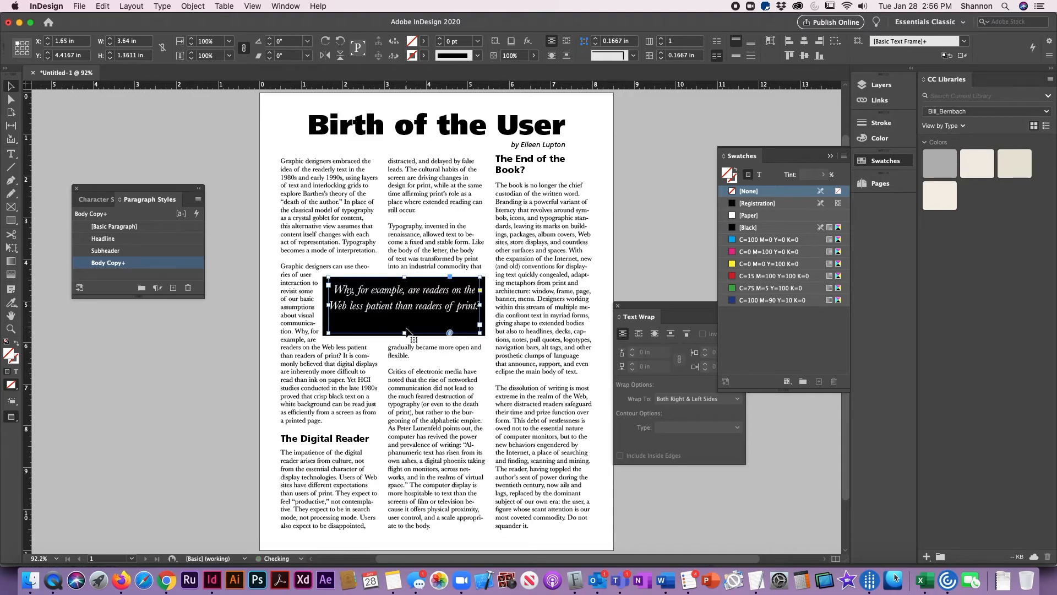
drag(405, 333, 404, 340)
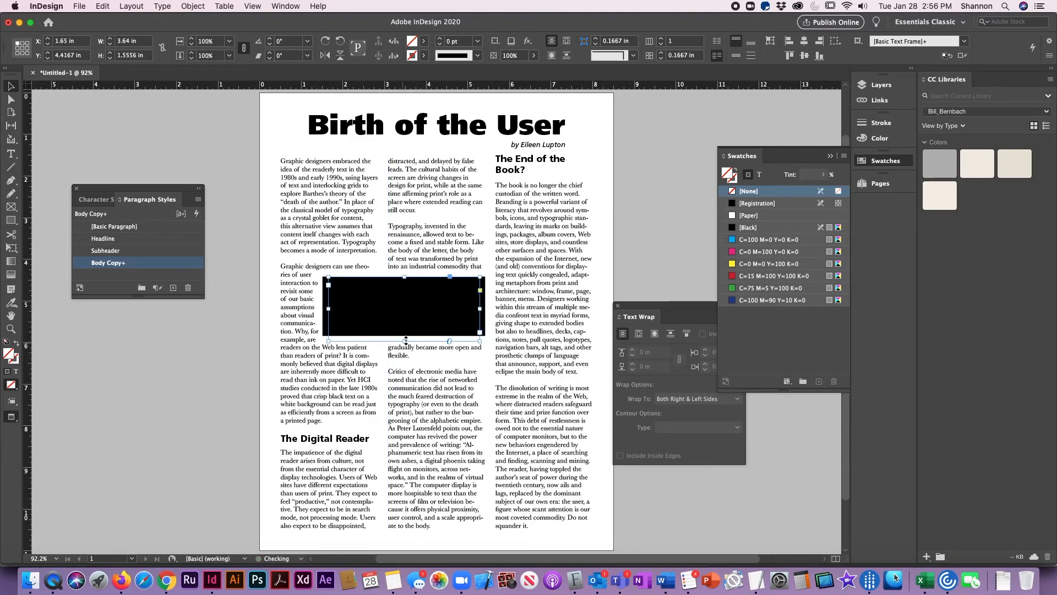
- Break the quote into three lines, after "are" and after "less", and deselect the text
double_click(423, 290)
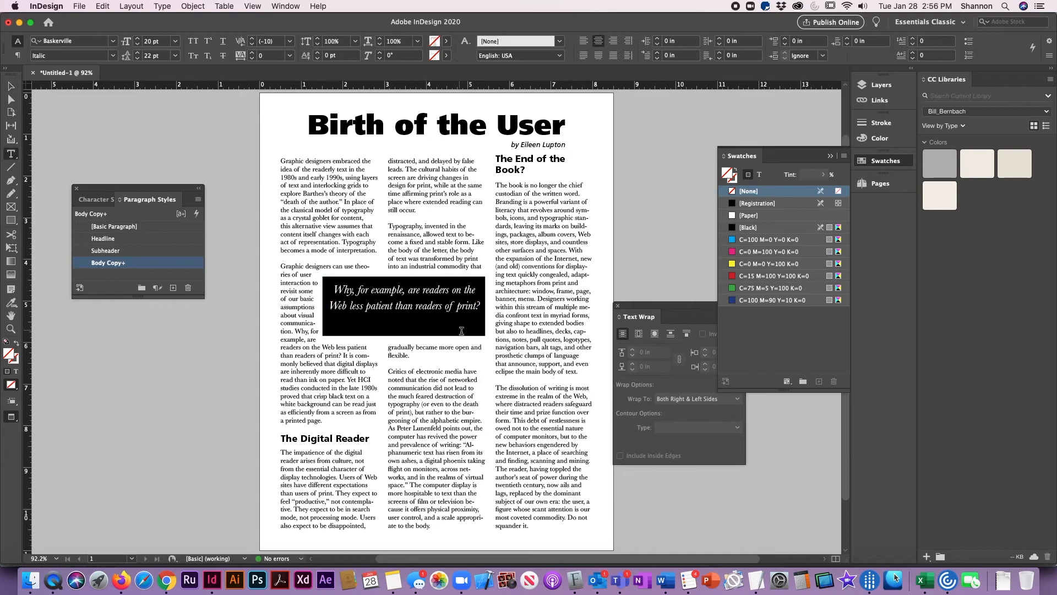
key(Left)
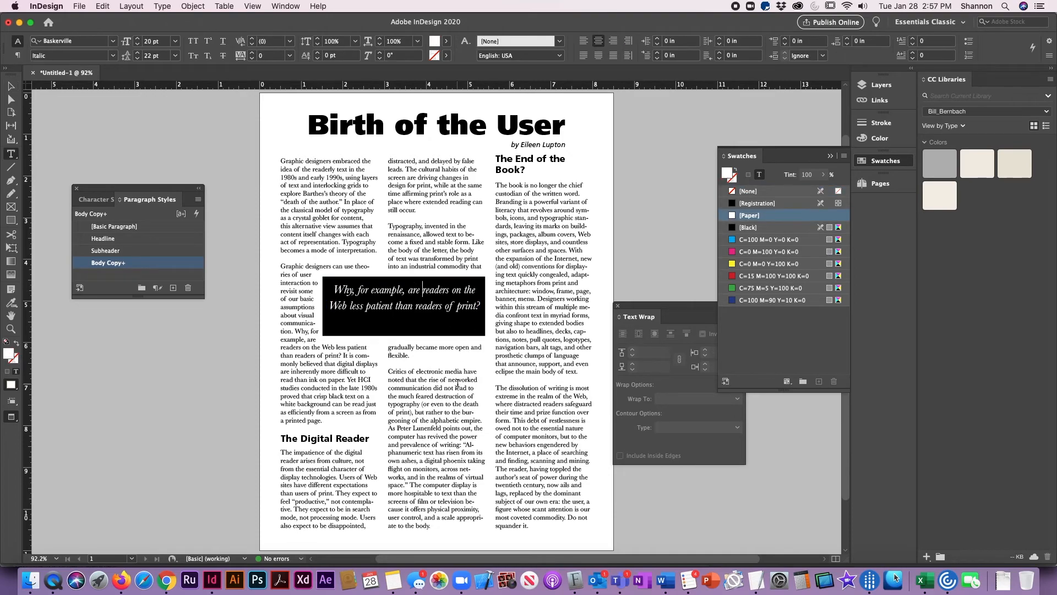
key(Return)
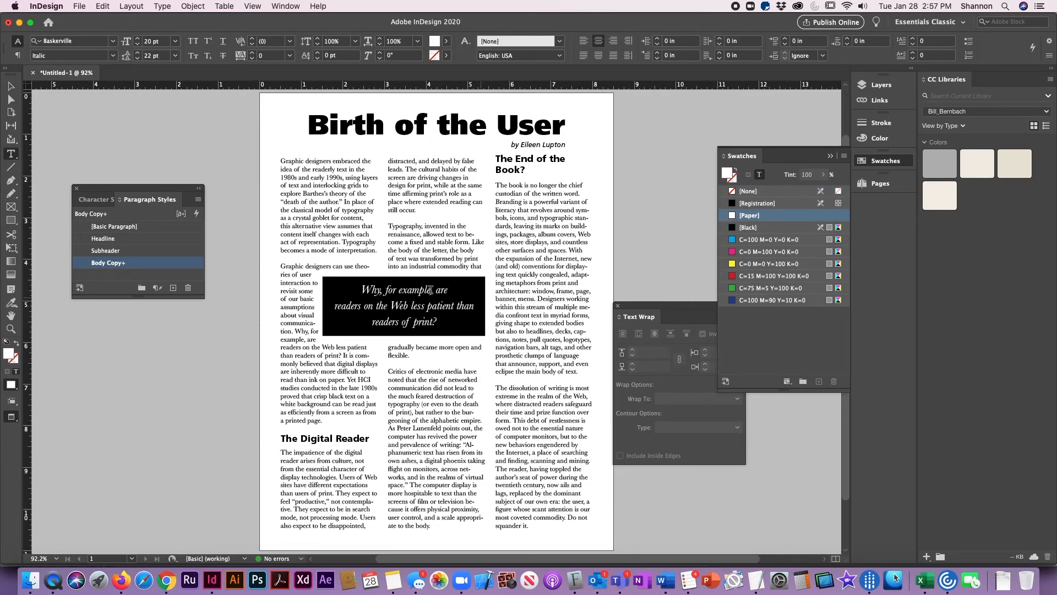
click(429, 307)
key(Return)
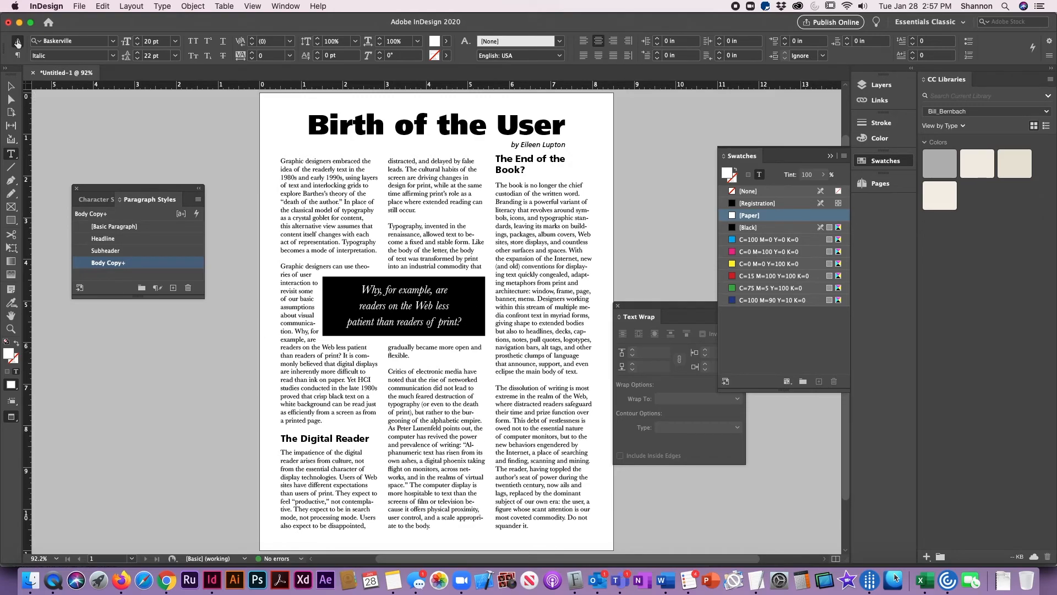
click(11, 87)
click(243, 182)
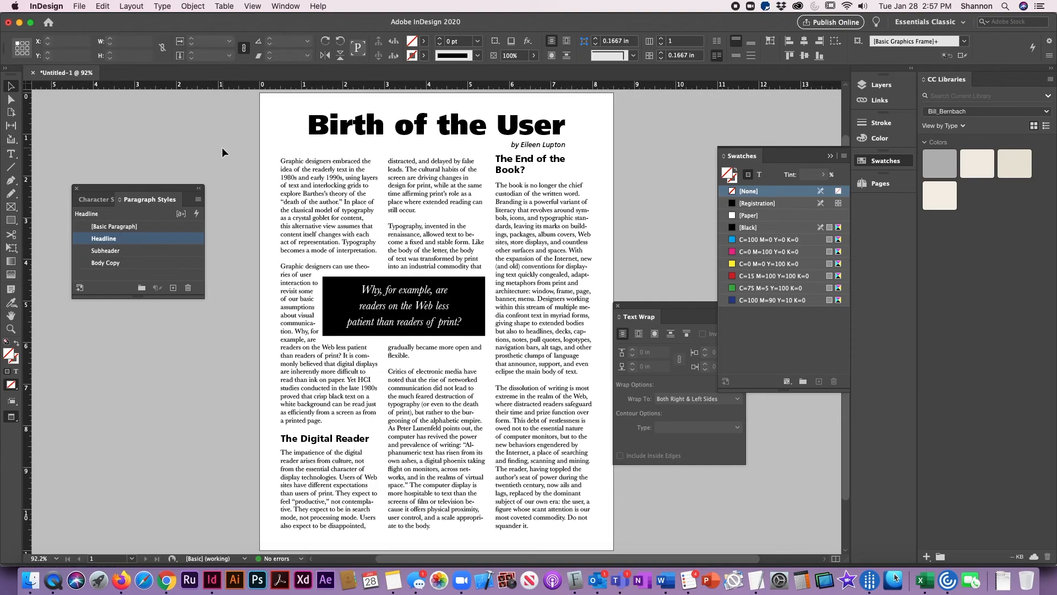